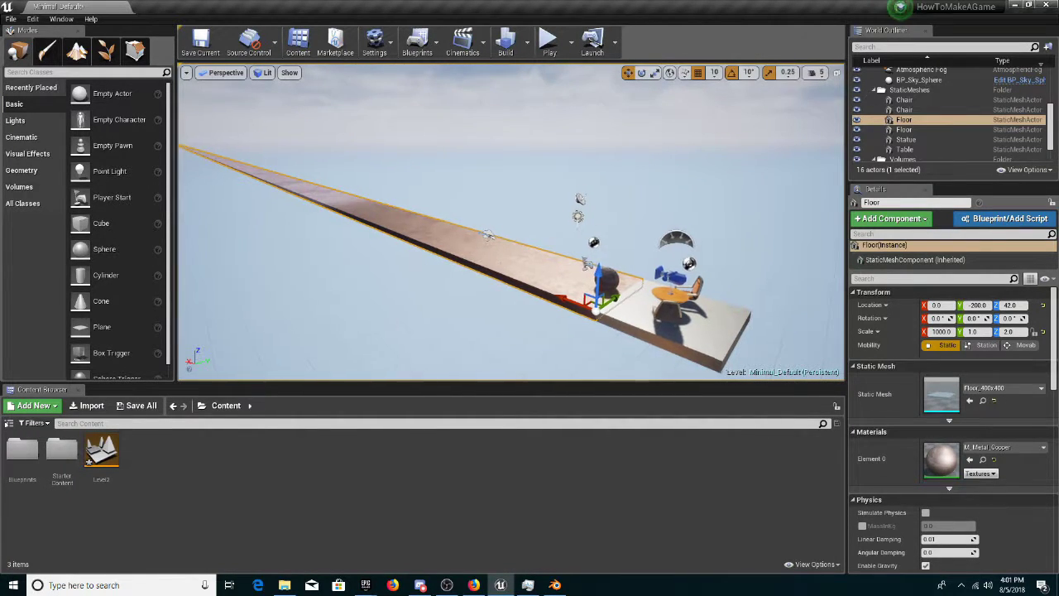
Widen the long copper floor by setting its Y scale to 3
key("d")
right_click_drag(511, 222, 490, 238)
key("a")
key("w")
key("w")
key("s")
key("d")
key("a")
key("d")
key("a")
key("w")
right_click_drag(506, 189, 593, 194)
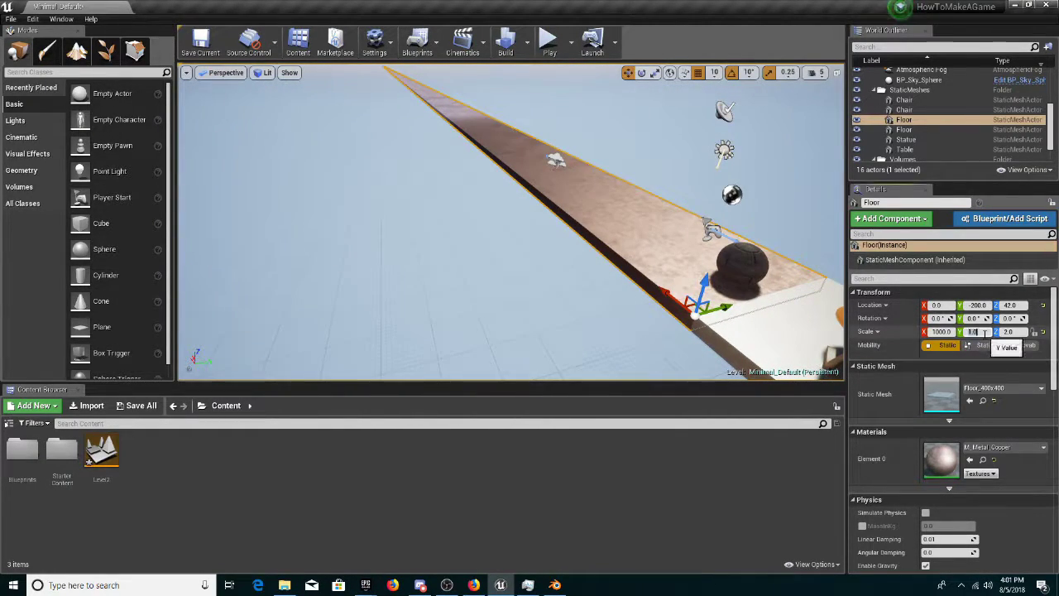
key("Return")
Play-test the level by steering the ball from side to side on the widened floor, and end the session
right_click_drag(811, 286, 720, 274)
left_click(350, 333)
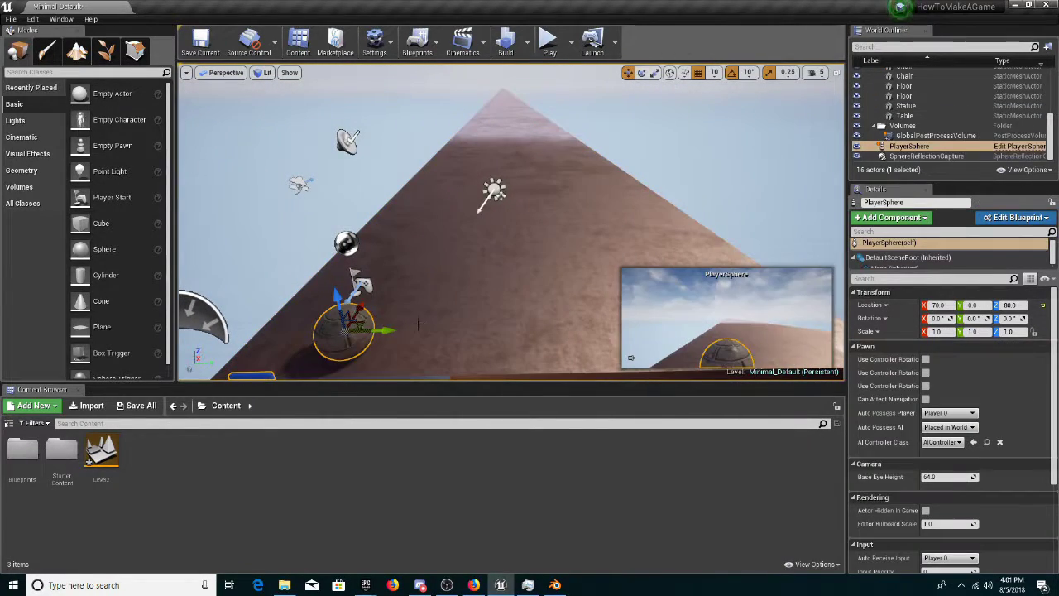
left_click(550, 43)
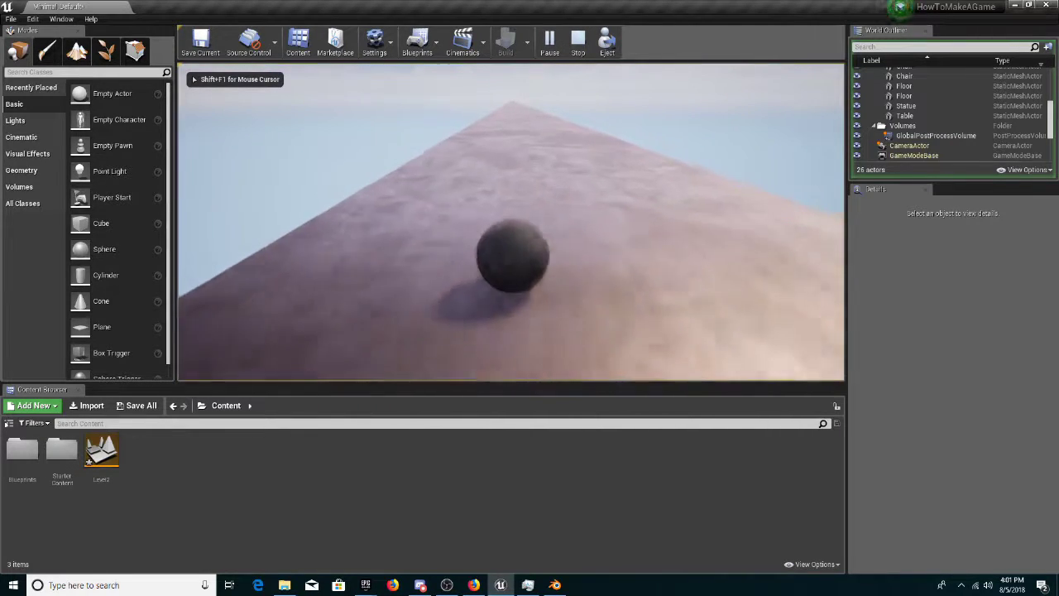
key("a")
key("d")
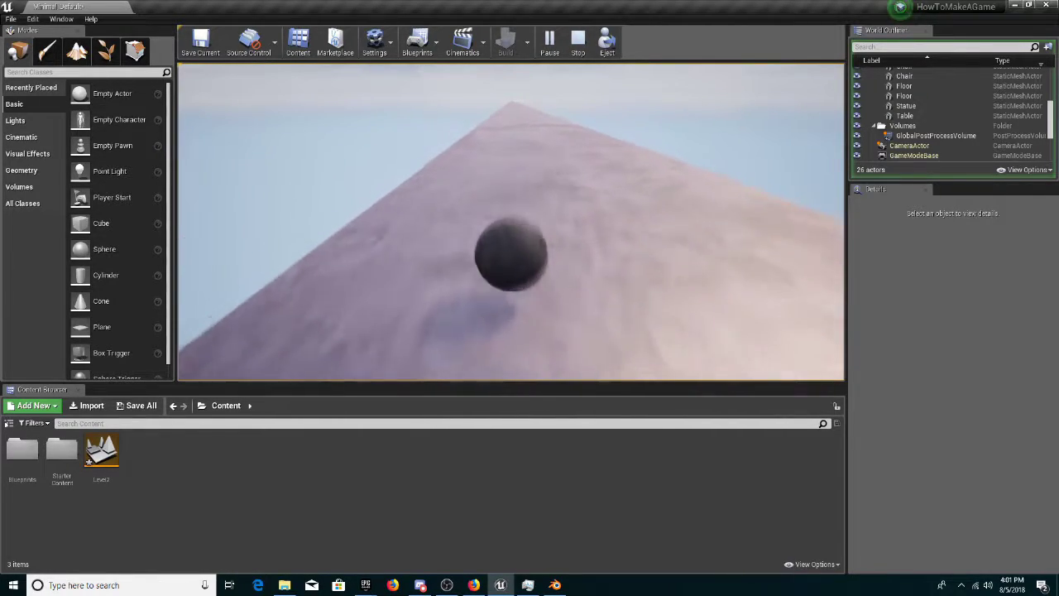
key("Escape")
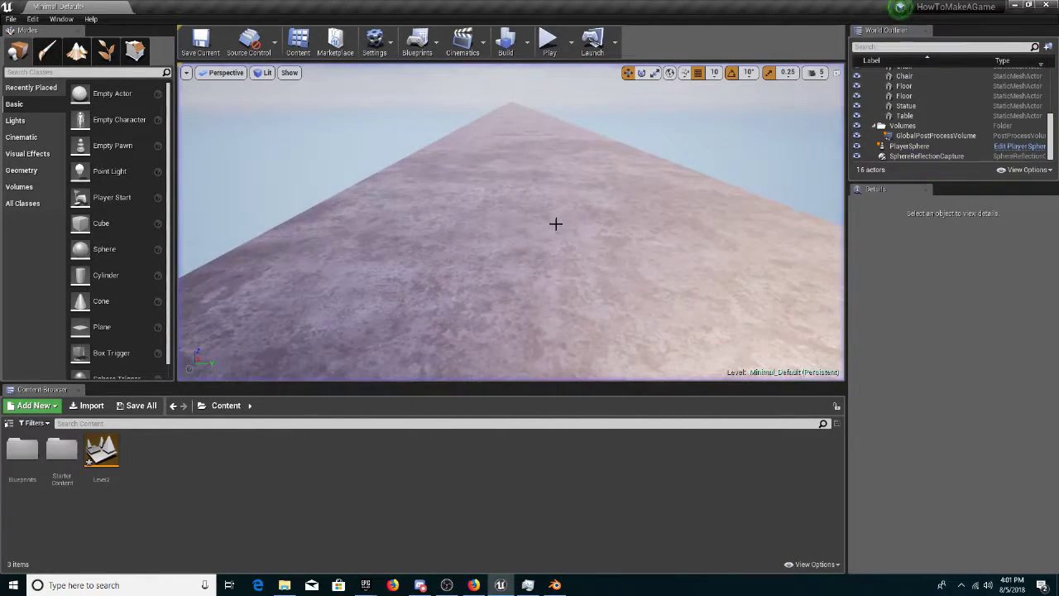
Place a basic cube on the long floor's near corner, on the side away from the table
scroll(559, 225, "down", 5)
mouse_move(560, 228)
right_mouse_down()
mouse_move(565, 290)
mouse_move(604, 340)
mouse_move(563, 240)
mouse_move(629, 286)
mouse_move(561, 227)
right_mouse_up()
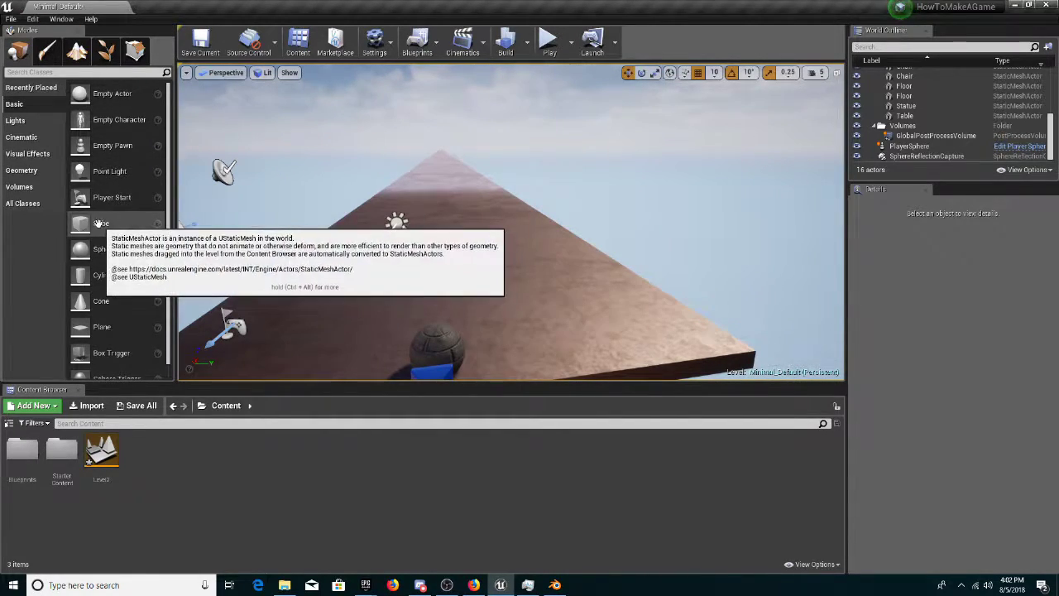
left_click_drag(101, 223, 701, 327)
scroll(733, 322, "down", 3)
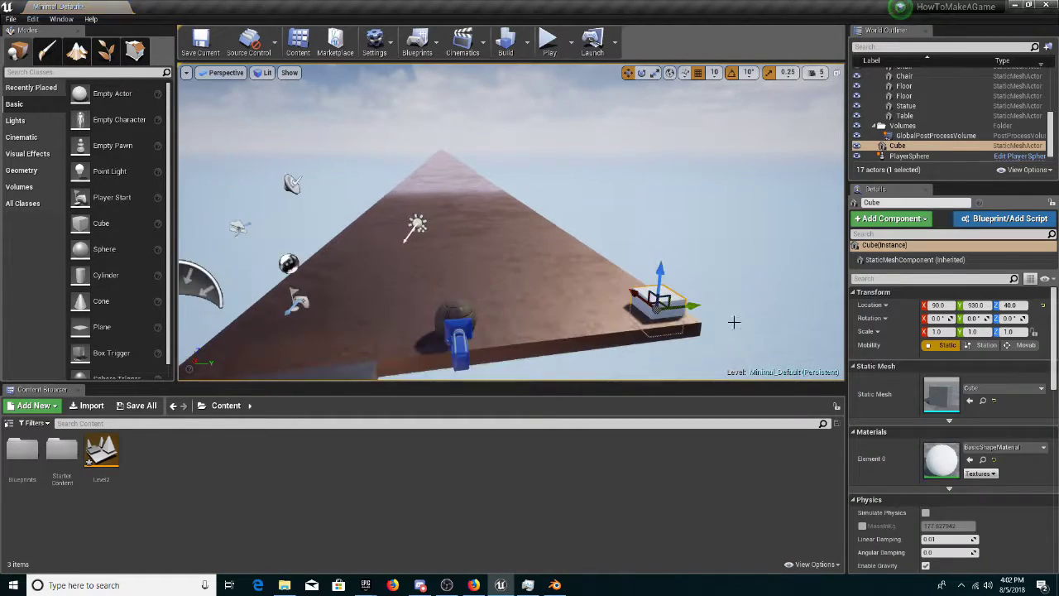
mouse_move(734, 322)
right_mouse_down()
mouse_move(779, 356)
mouse_move(736, 324)
right_mouse_up()
right_click_drag(613, 278, 618, 282)
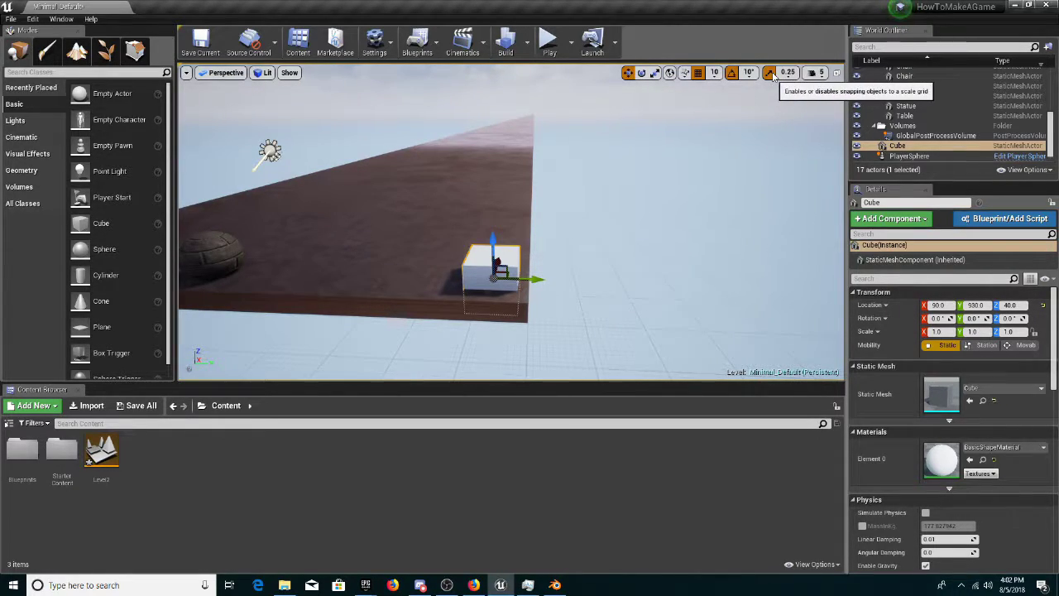
left_click(788, 72)
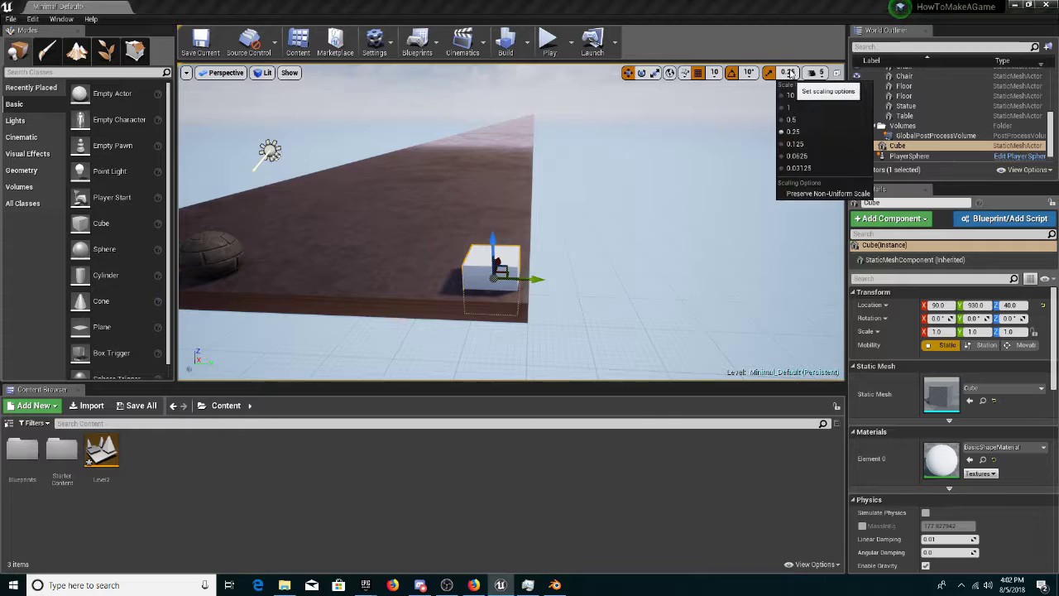
left_click(747, 73)
left_click(714, 72)
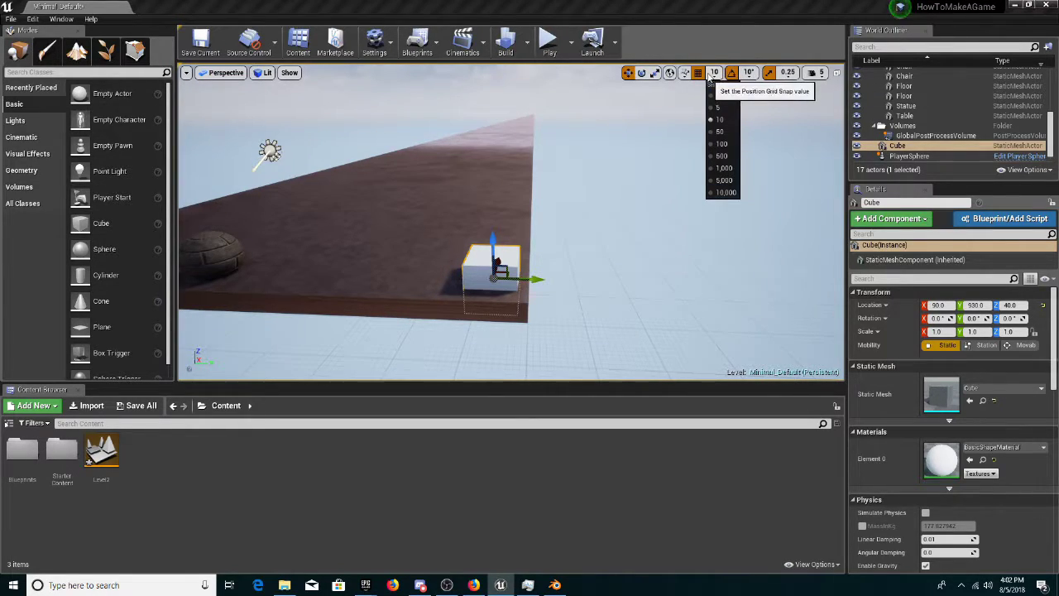
left_click(700, 75)
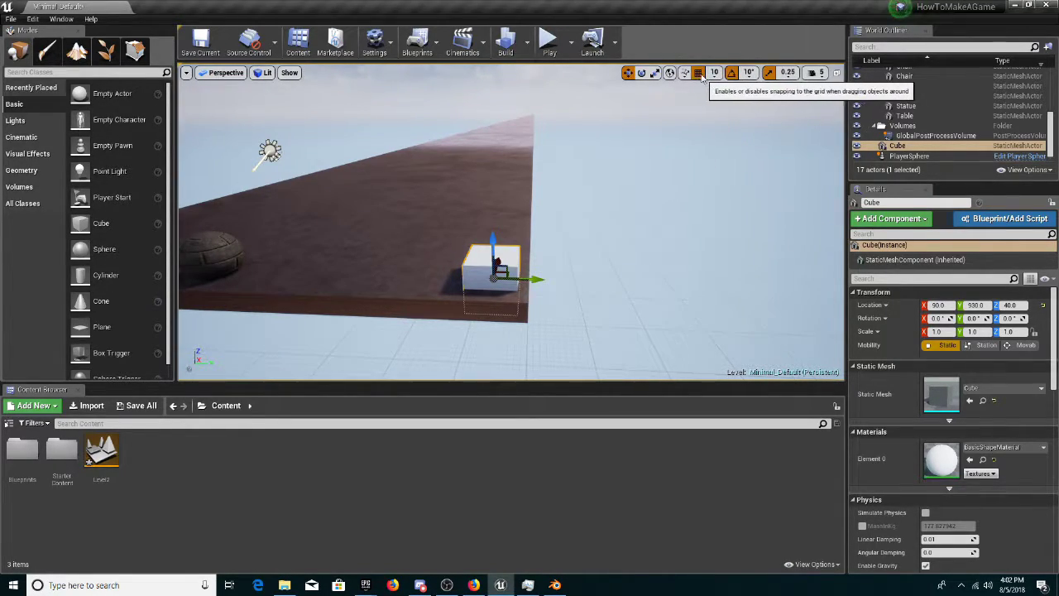
Move the cube outward to the floor's outer side edge and forward to X 50
left_click_drag(534, 279, 542, 280)
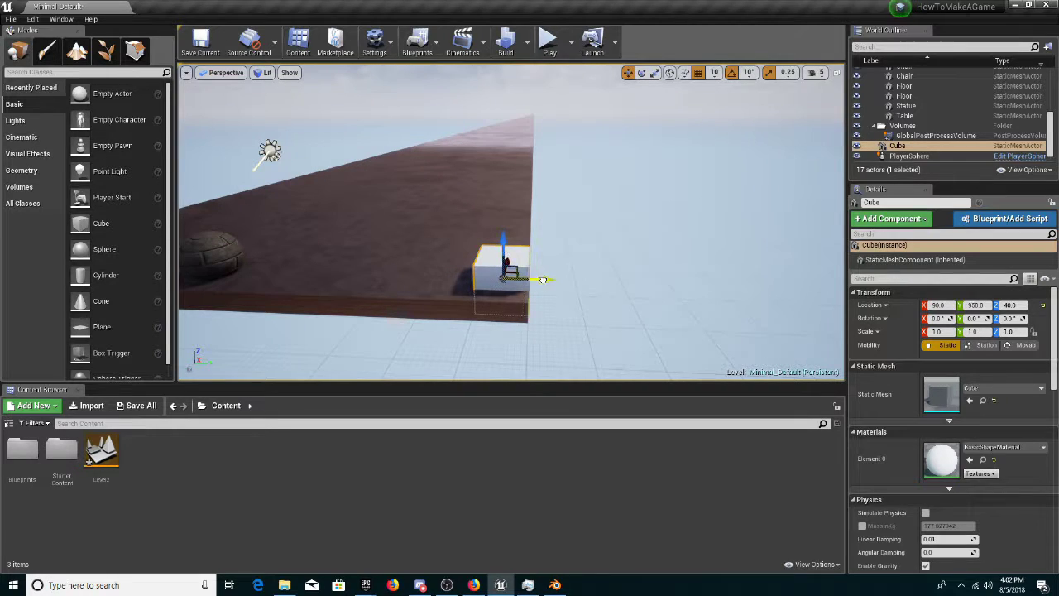
right_click_drag(569, 231, 613, 217)
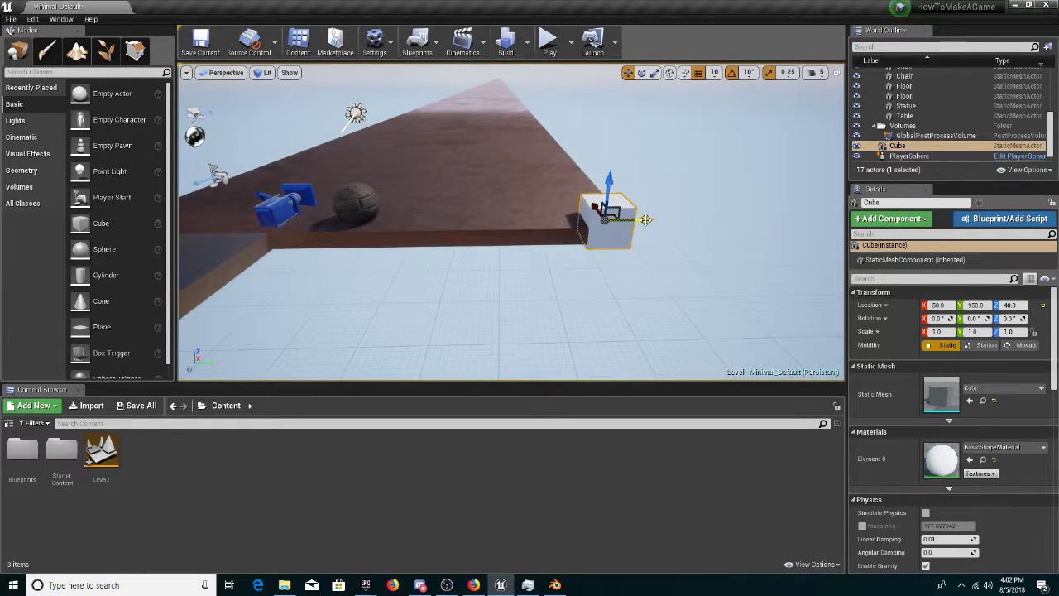
Duplicate the cube and place the copy at the floor's opposite side edge, at about Y -210
left_click_drag(646, 219, 235, 215, "alt")
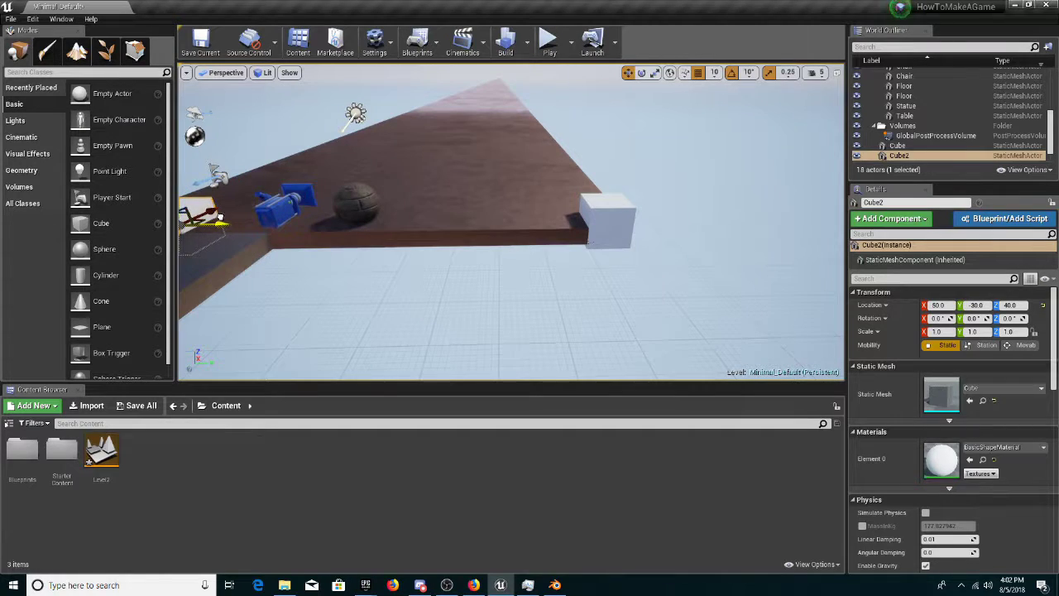
right_click_drag(334, 219, 277, 248)
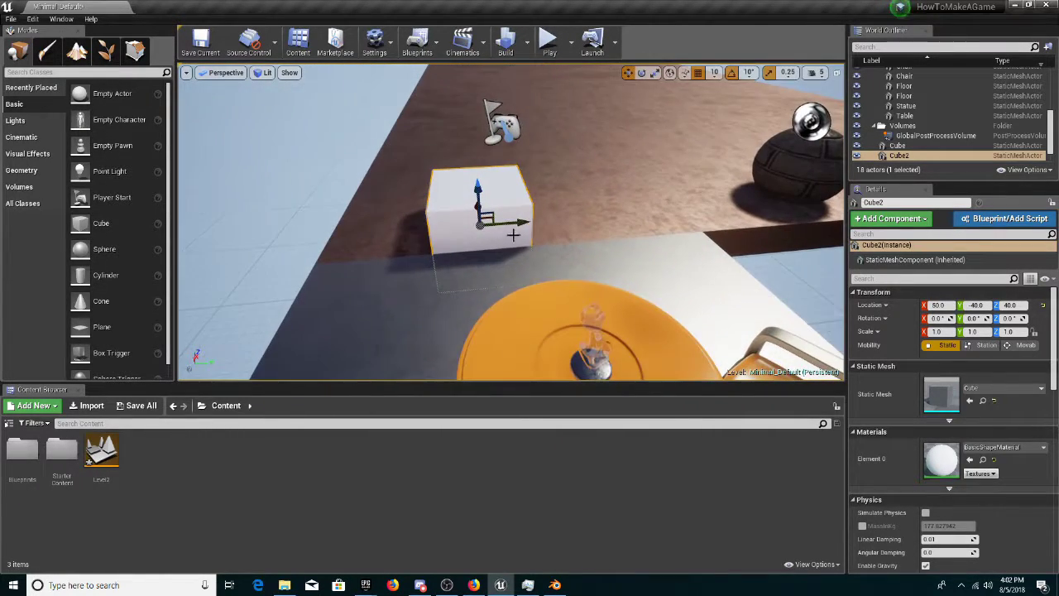
left_click_drag(527, 222, 344, 225)
scroll(537, 208, "down", 5)
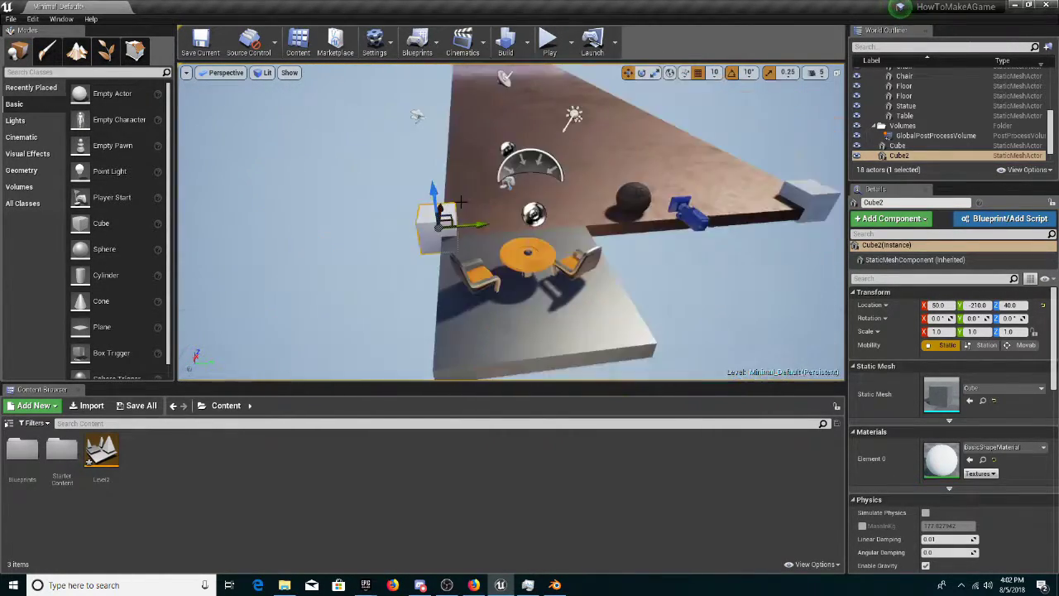
Stretch the original cube along the floor by setting its X scale to 1000
left_click(779, 212)
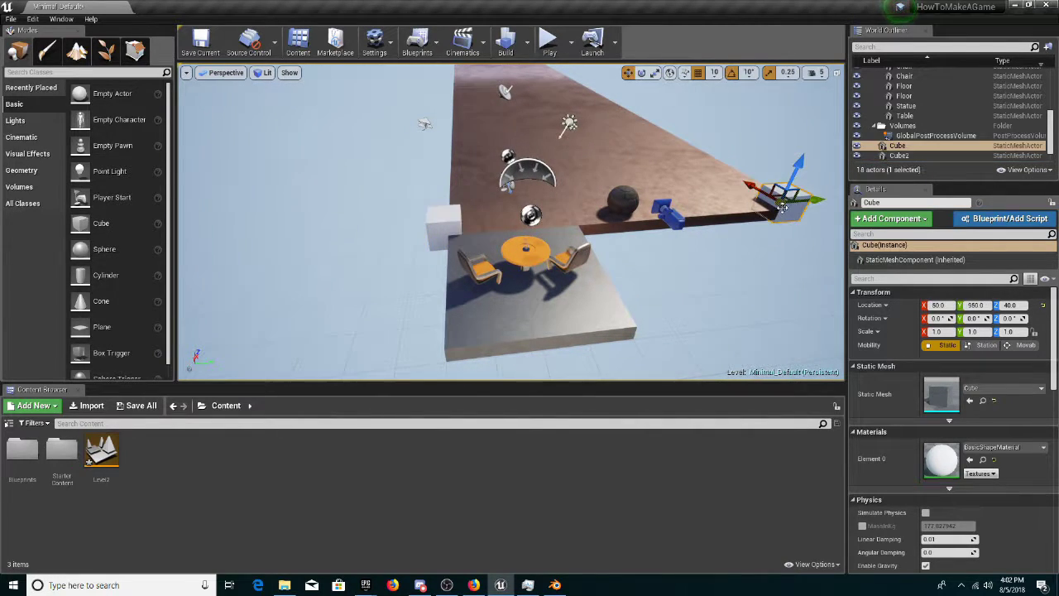
left_click(949, 331)
type("1000")
key("Return")
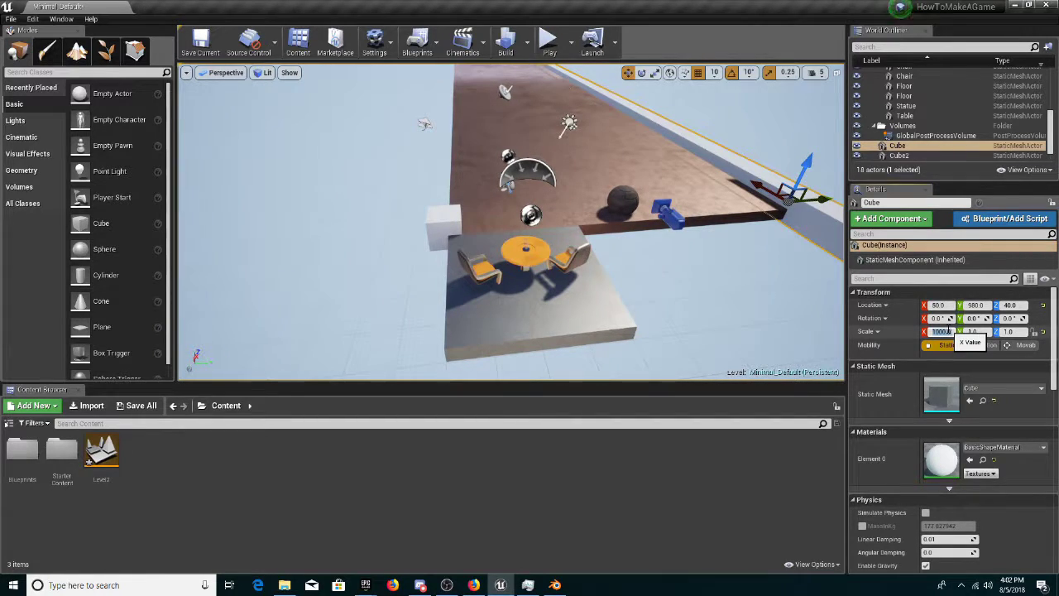
Slide the stretched cube down the length of the floor to about X 41070
right_click_drag(732, 184, 745, 157)
right_click_drag(811, 240, 580, 269)
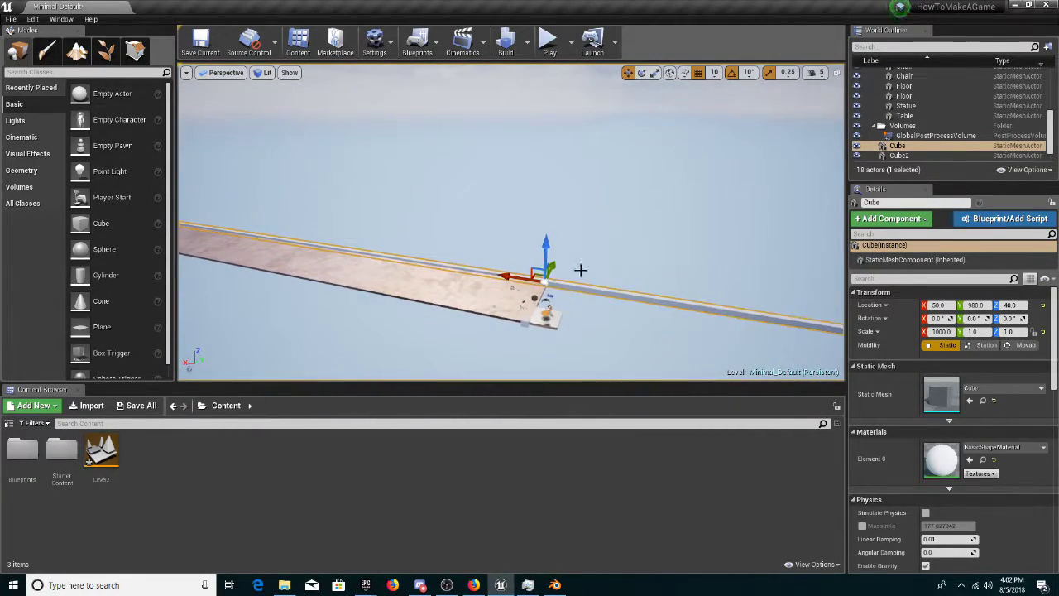
left_click_drag(328, 237, 611, 271, "shift")
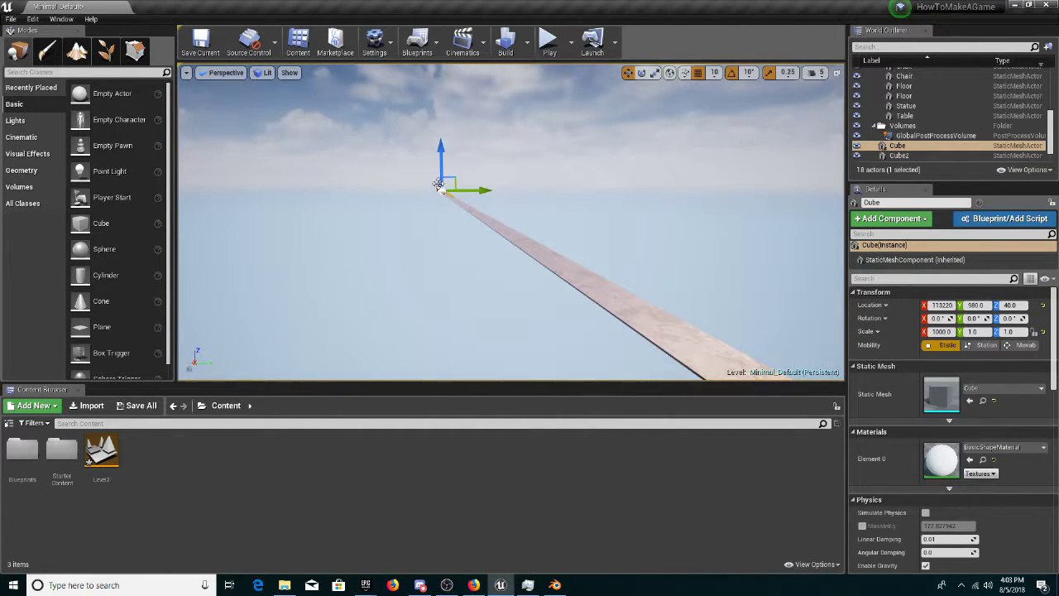
right_click_drag(446, 192, 470, 201)
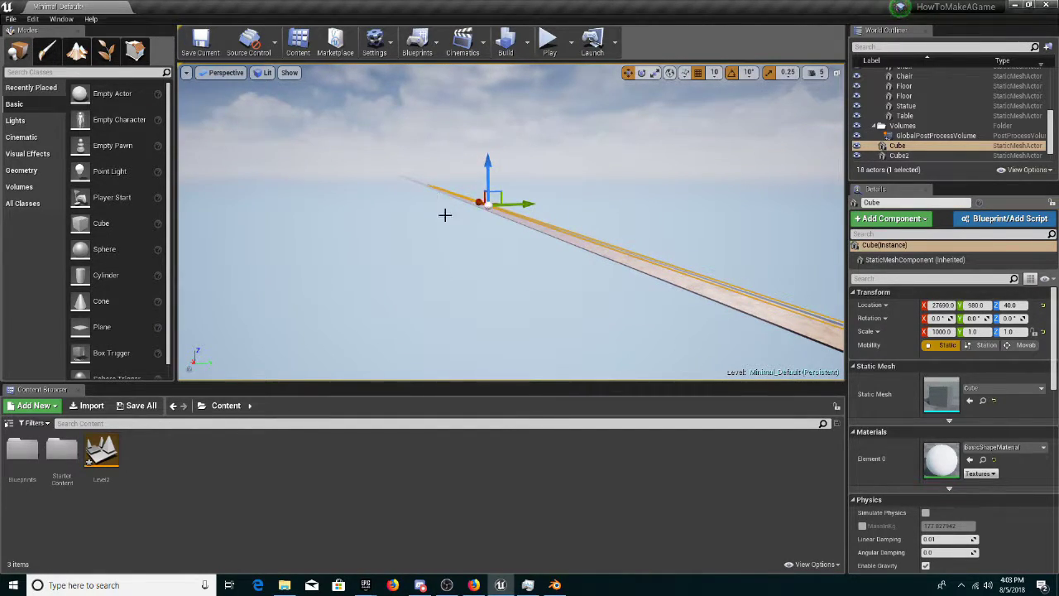
mouse_move(445, 215)
right_mouse_down()
mouse_move(596, 217)
mouse_move(445, 215)
right_mouse_up()
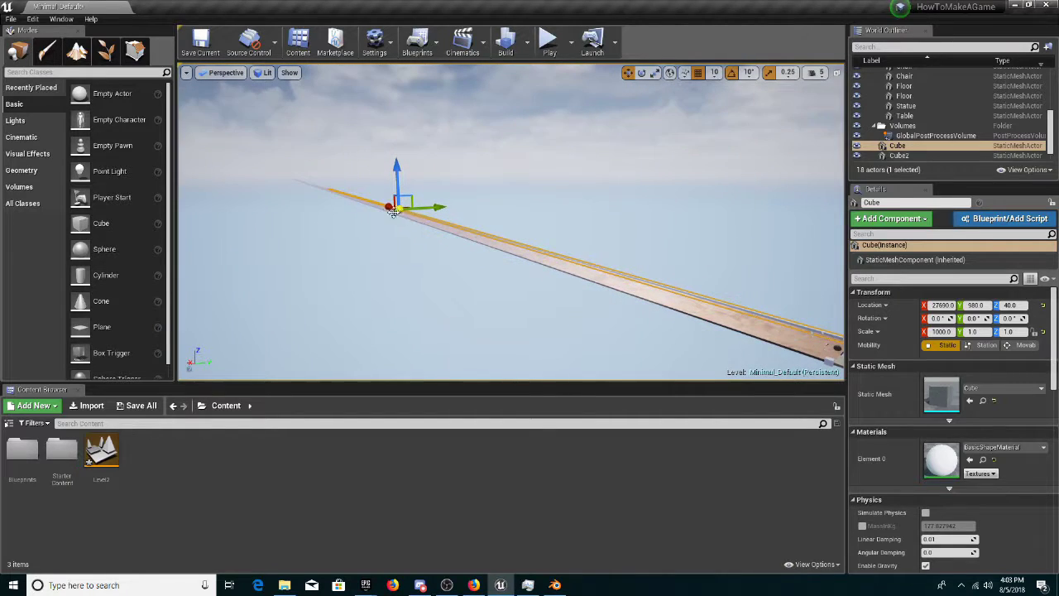
left_click_drag(372, 194, 361, 190)
Set the stretched cube's X scale to 10000 and slide it along the floor to about X 280490
right_click_drag(423, 215, 331, 216)
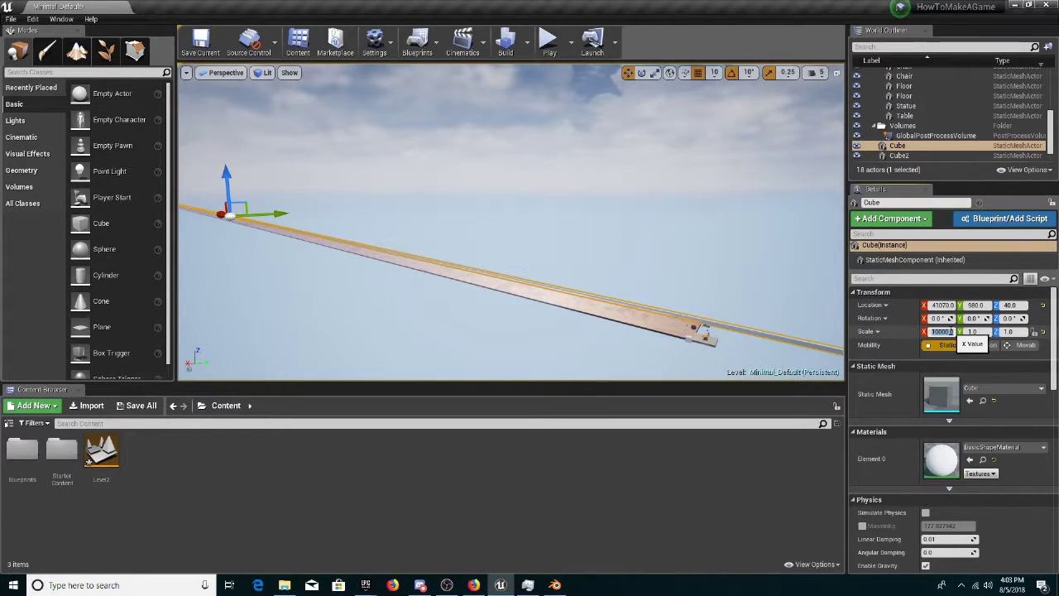
scroll(539, 267, "down", 1)
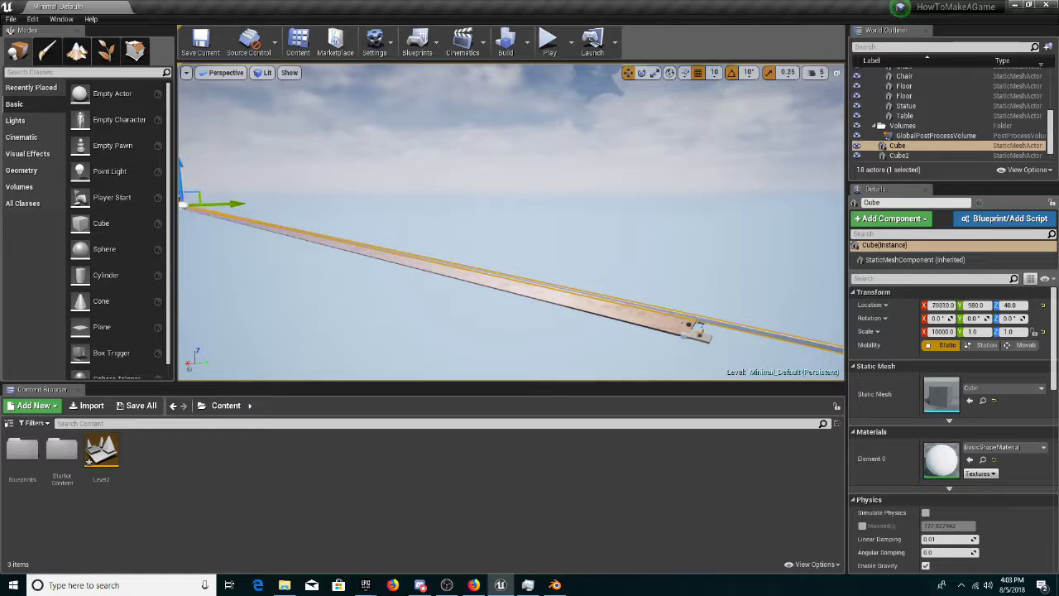
left_click_drag(184, 199, 162, 196)
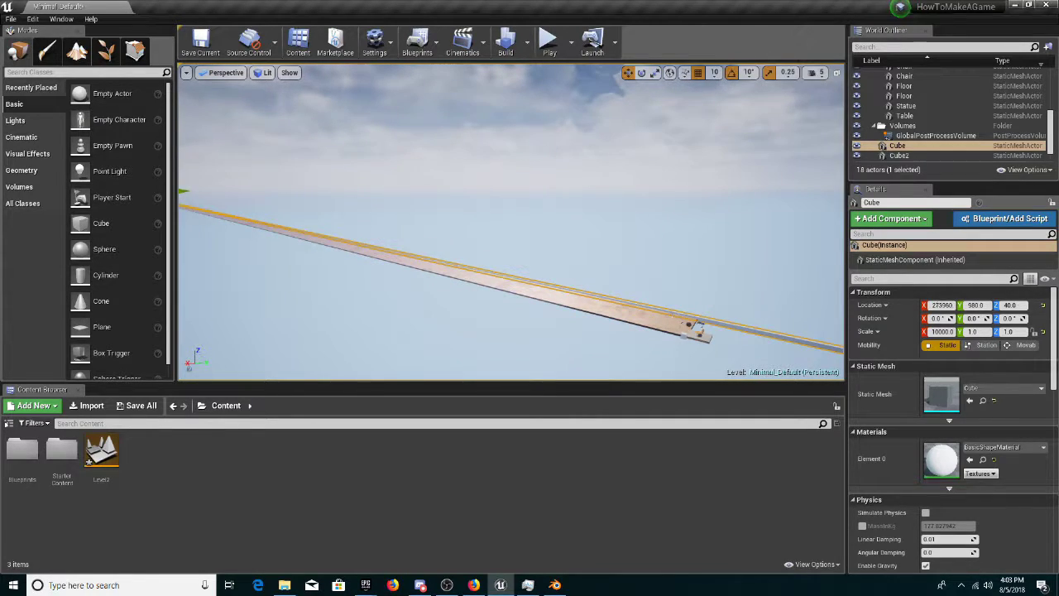
Delete the small duplicate cube beside the table platform
right_click_drag(444, 253, 405, 282)
key("w")
key("s")
left_click(473, 246)
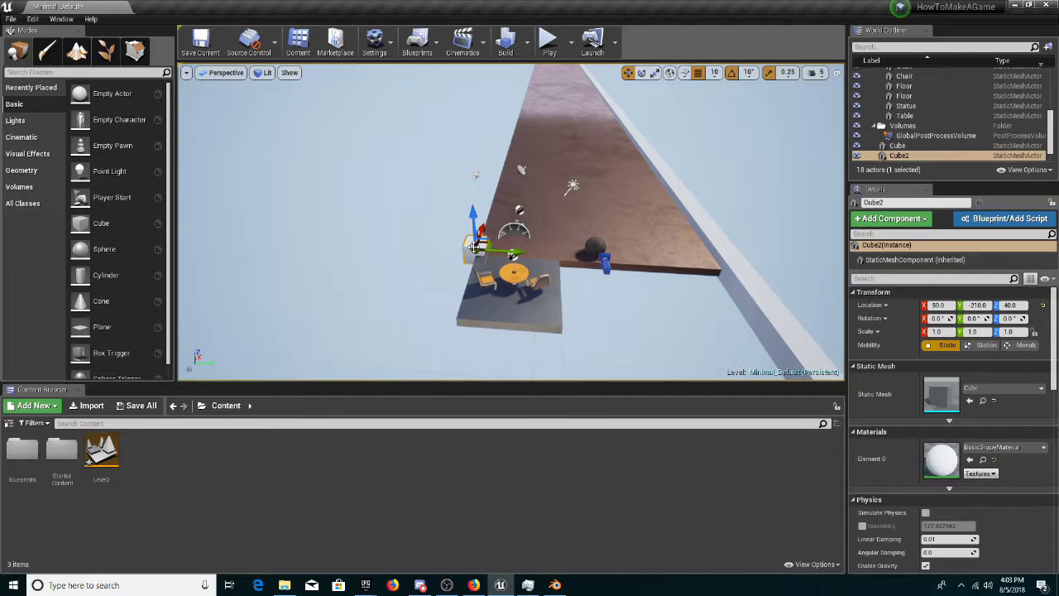
key("Delete")
Duplicate the long wall and place the copy along the opposite side of the floor, at about Y -170
left_click(727, 239)
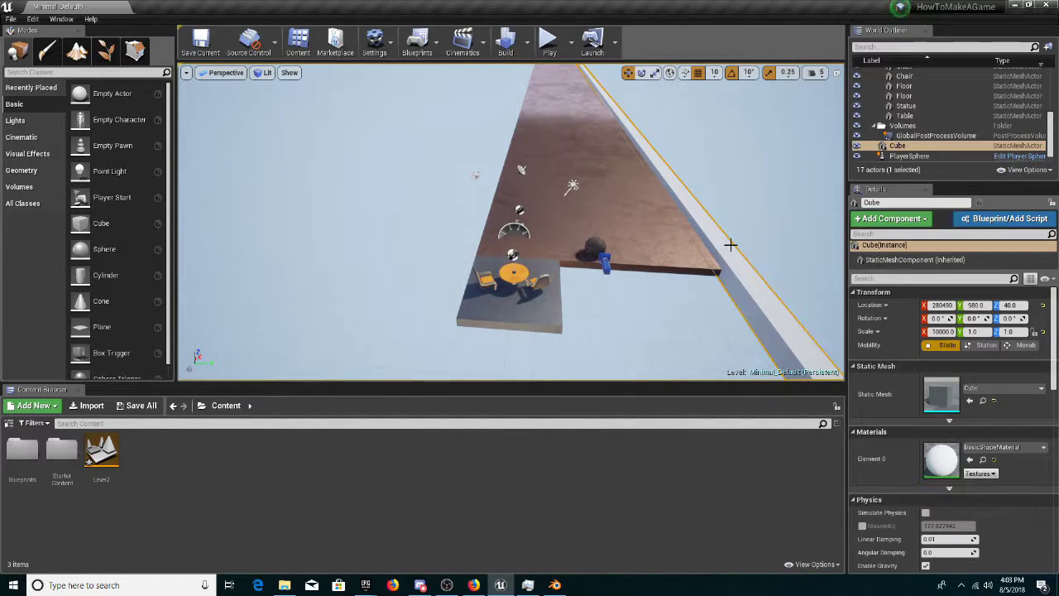
scroll(726, 238, "down", 2)
right_click_drag(721, 231, 725, 197)
left_click_drag(605, 165, 602, 168, "alt")
right_click_drag(589, 280, 559, 331)
key("w")
key("s")
Play-test the level with walls on both sides of the floor, and end the session
left_click(550, 41)
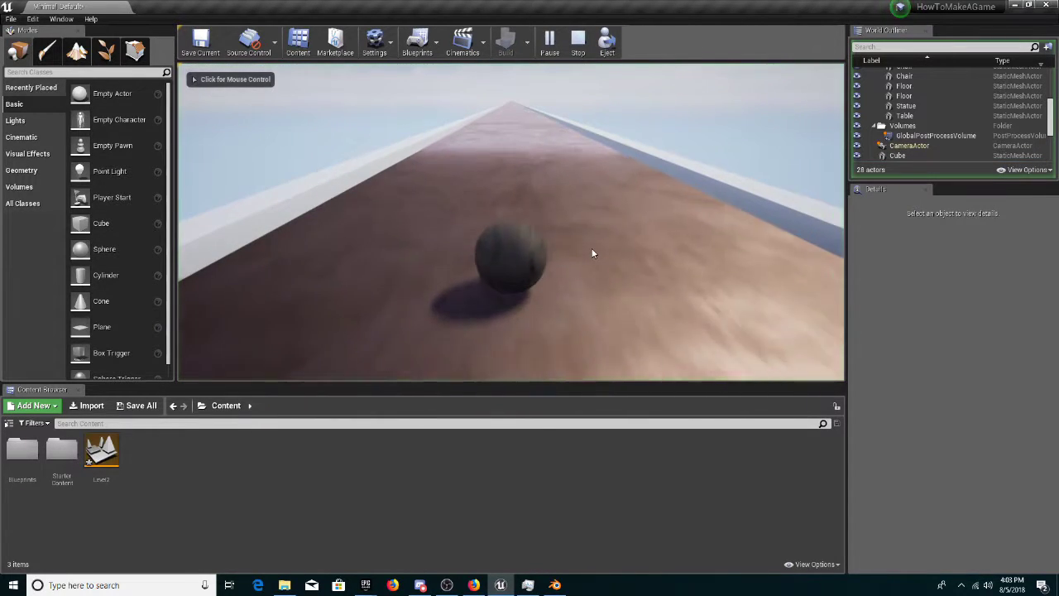
left_click(591, 254)
key("Escape")
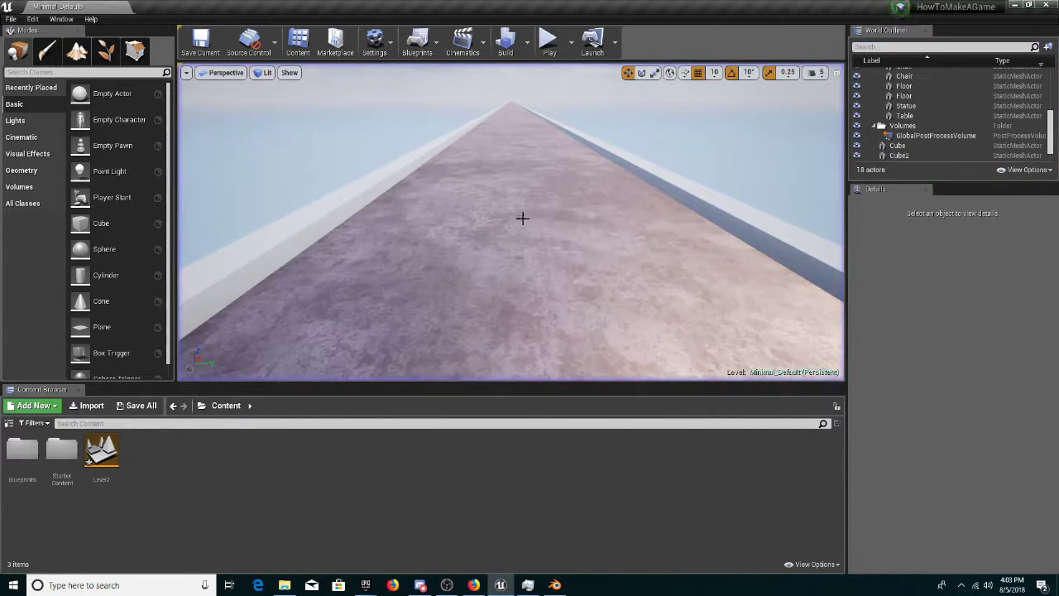
Raise both side walls by setting the Z scale of each to 8
left_click(302, 291)
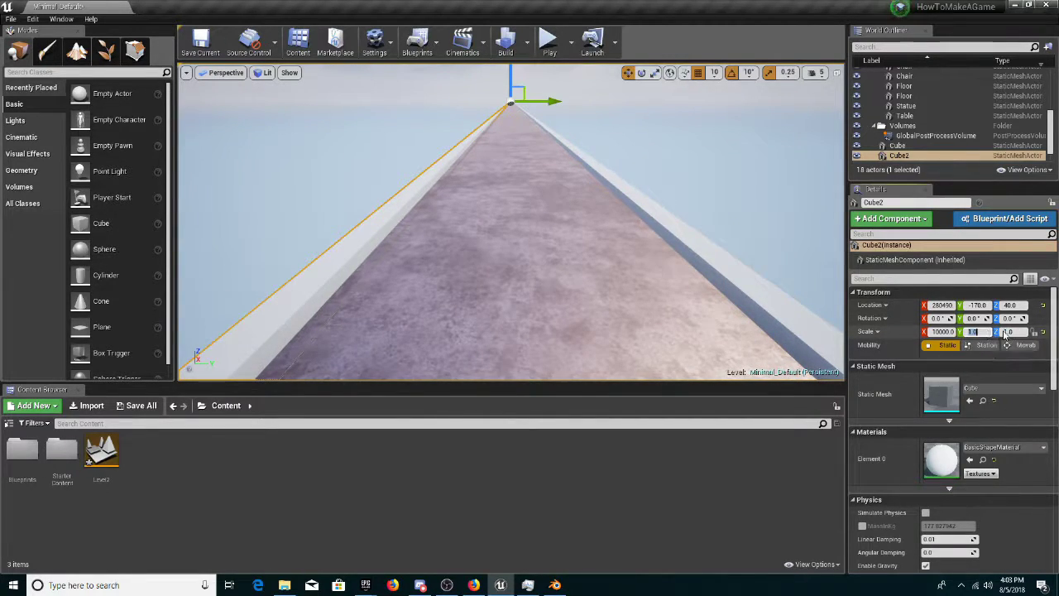
key("Return")
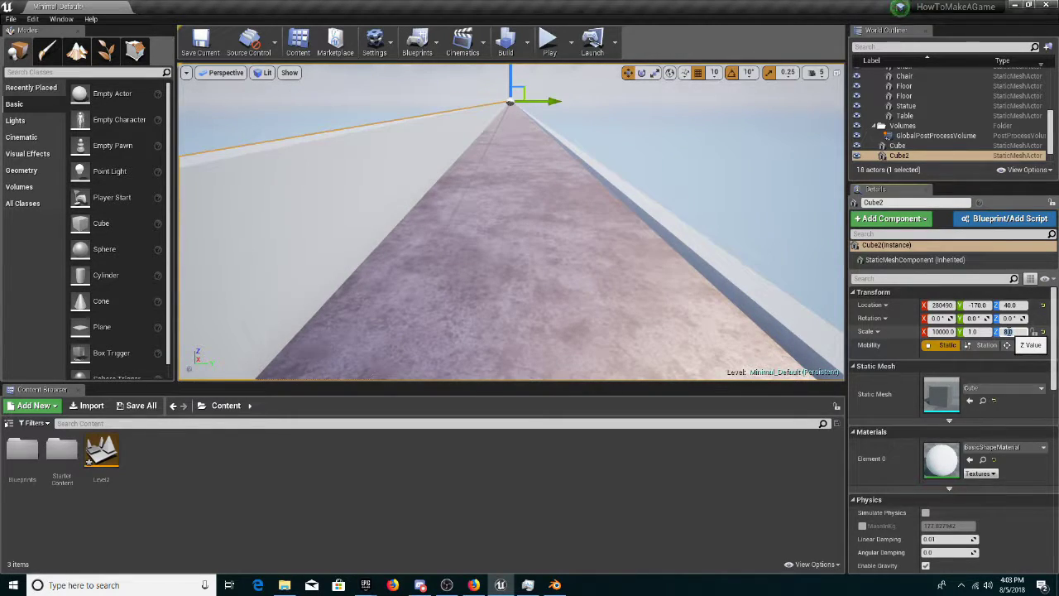
left_click(692, 261)
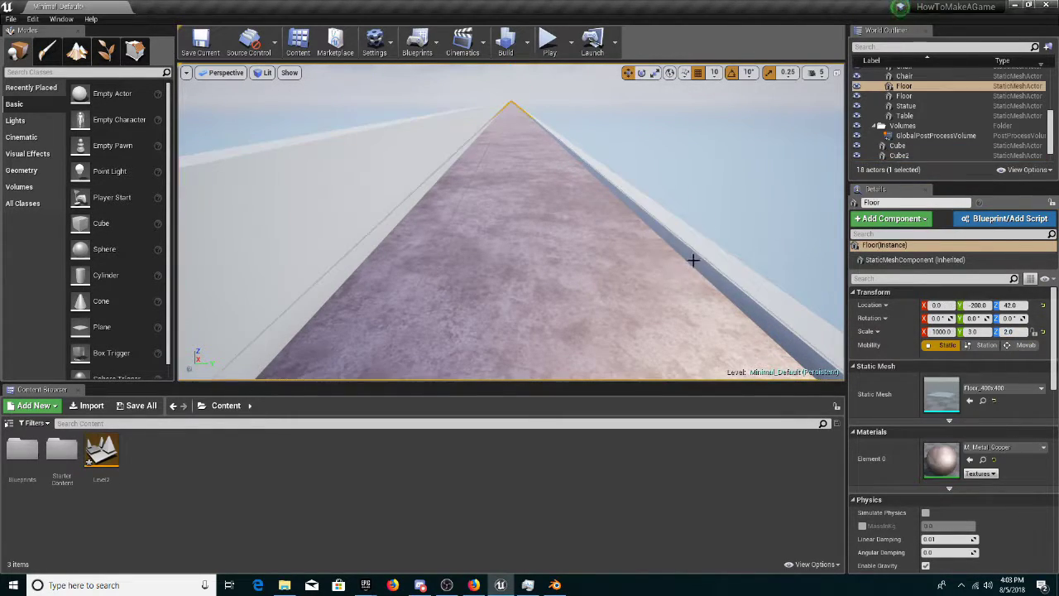
left_click(785, 293)
left_click_drag(1014, 332, 1017, 332)
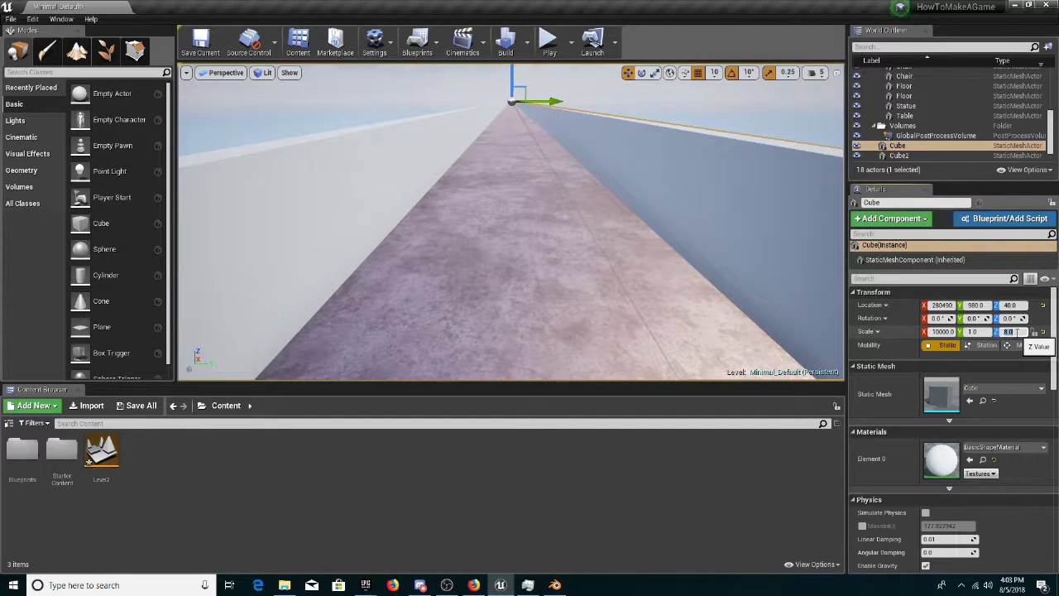
Apply the M_Wood_Floor_Walnut_Worn starter material to both side walls
right_click_drag(786, 195, 629, 215)
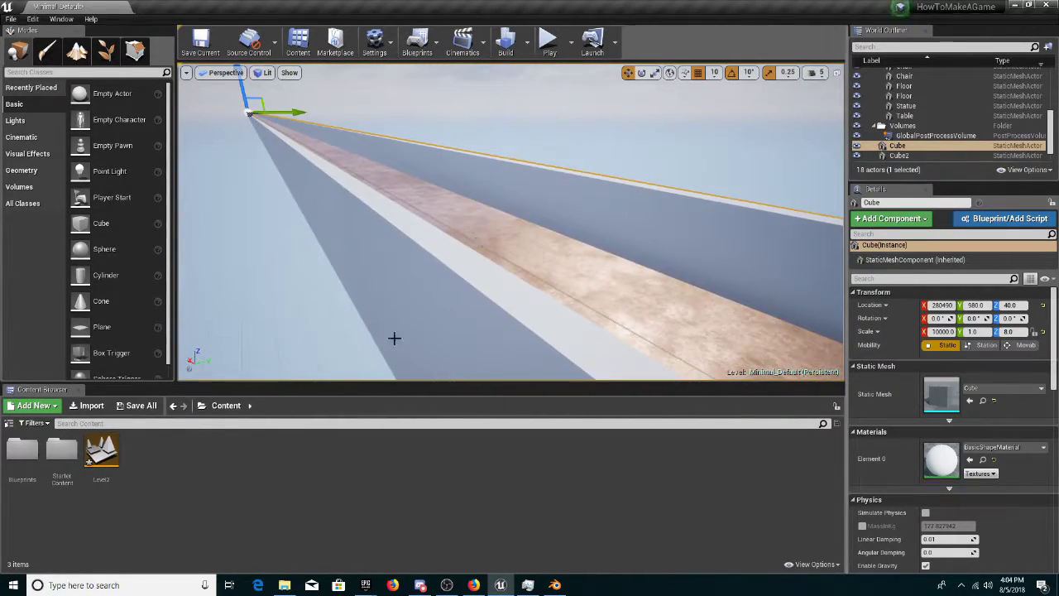
double_click(58, 469)
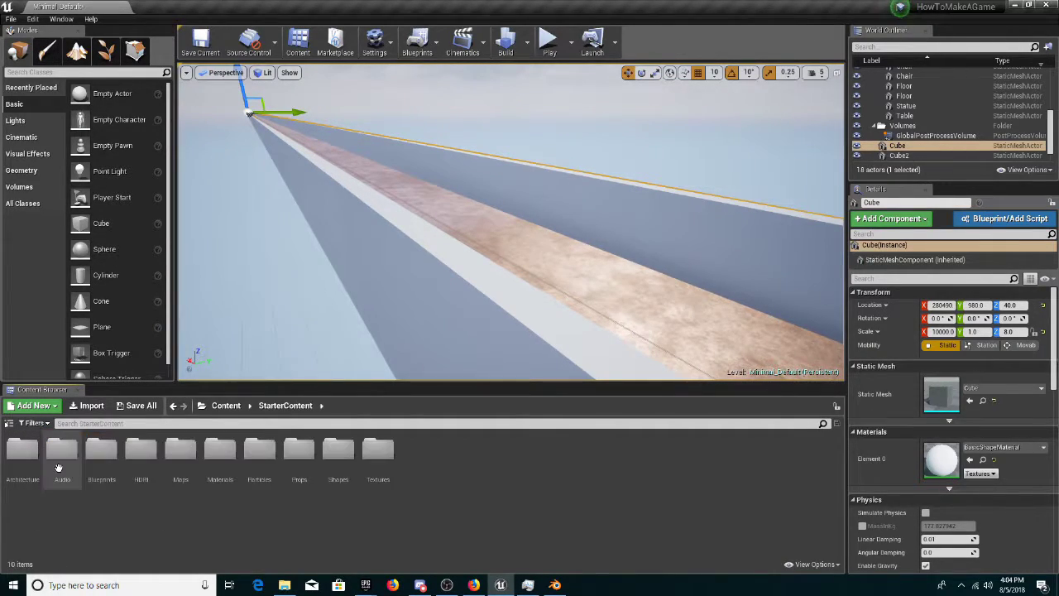
double_click(227, 478)
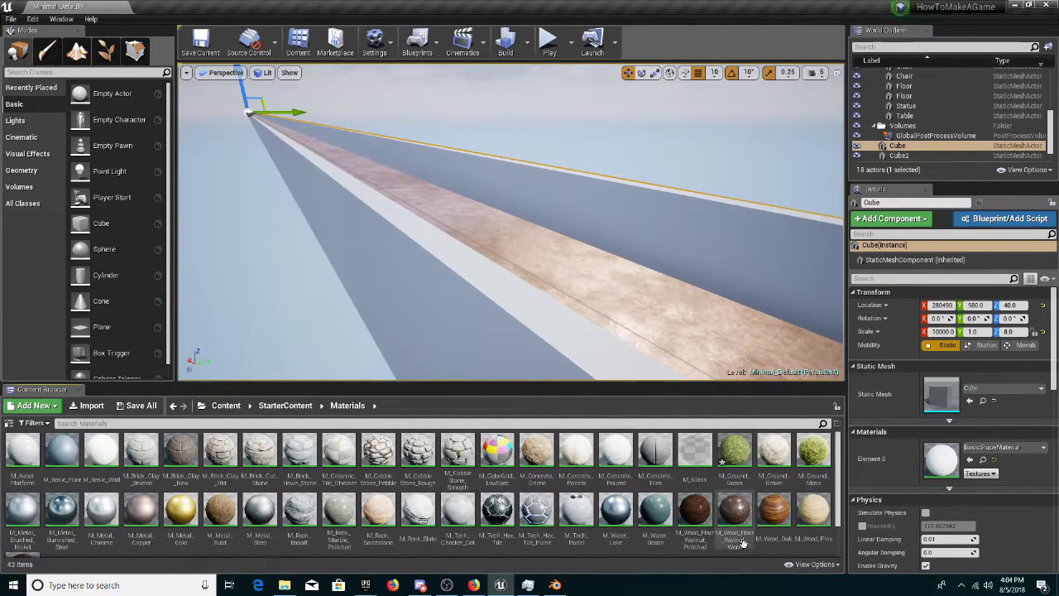
left_click_drag(733, 519, 782, 290)
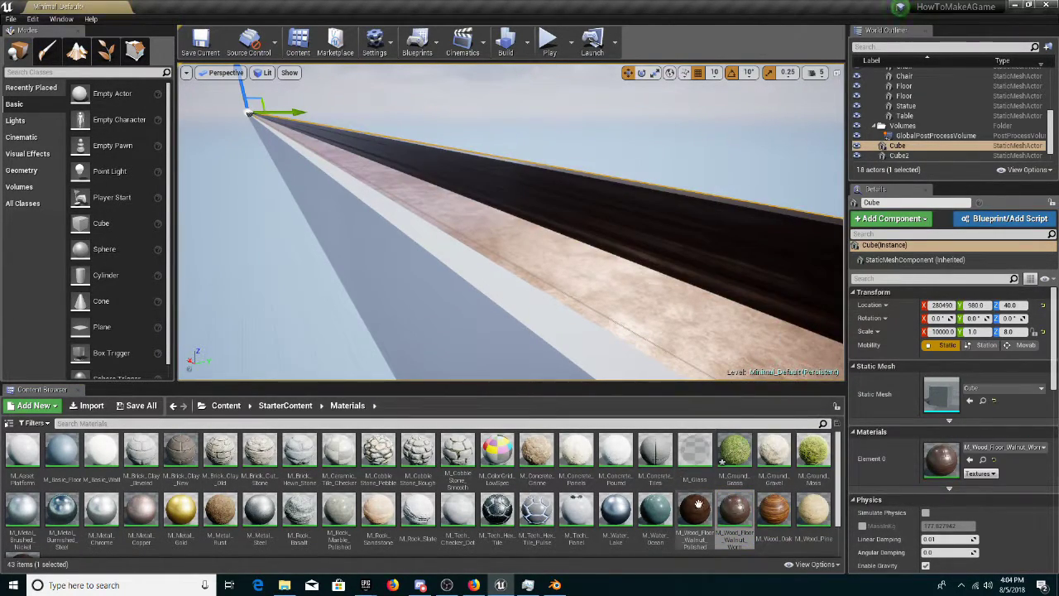
left_click_drag(728, 526, 503, 299)
scroll(611, 232, "down", 3)
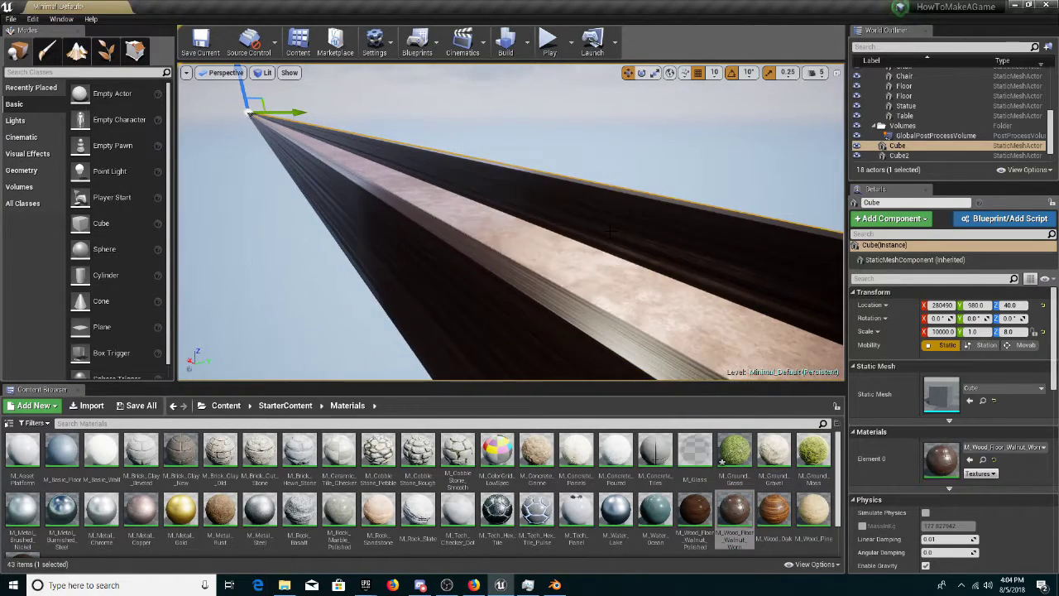
Open the M_Wood_Floor_Walnut_Worn material for editing and move the TexCoord node feeding the three main texture samples farther away from them
right_click_drag(611, 232, 381, 236)
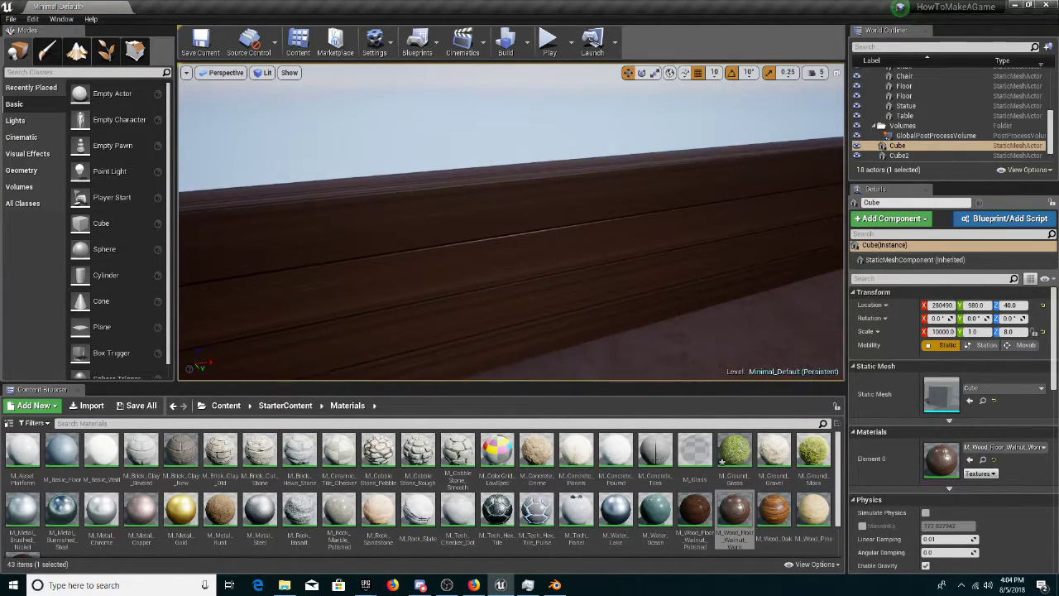
mouse_move(511, 232)
right_mouse_down()
mouse_move(511, 256)
mouse_move(512, 240)
right_mouse_up()
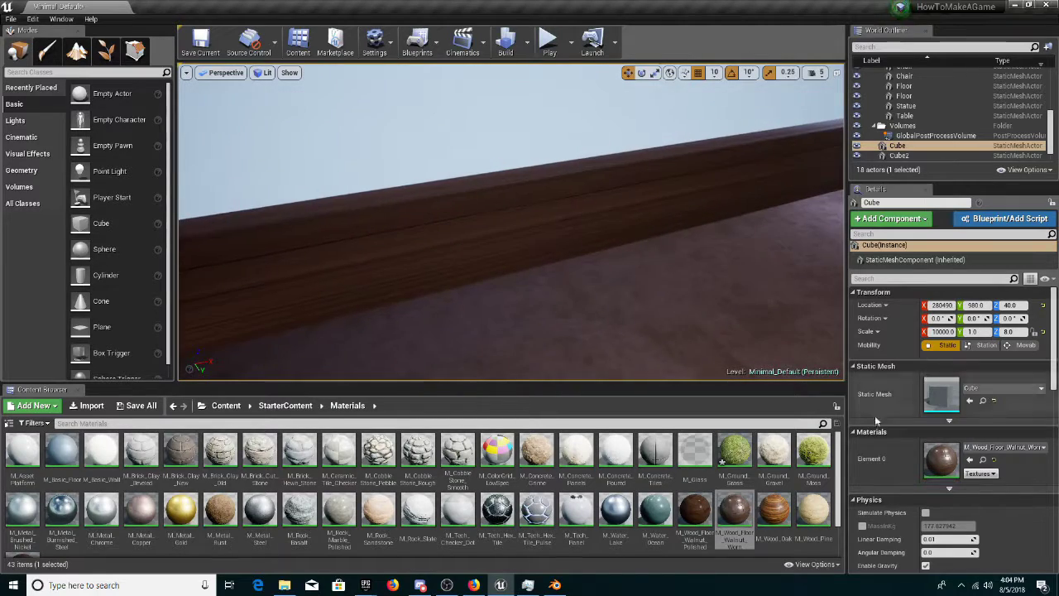
double_click(735, 512)
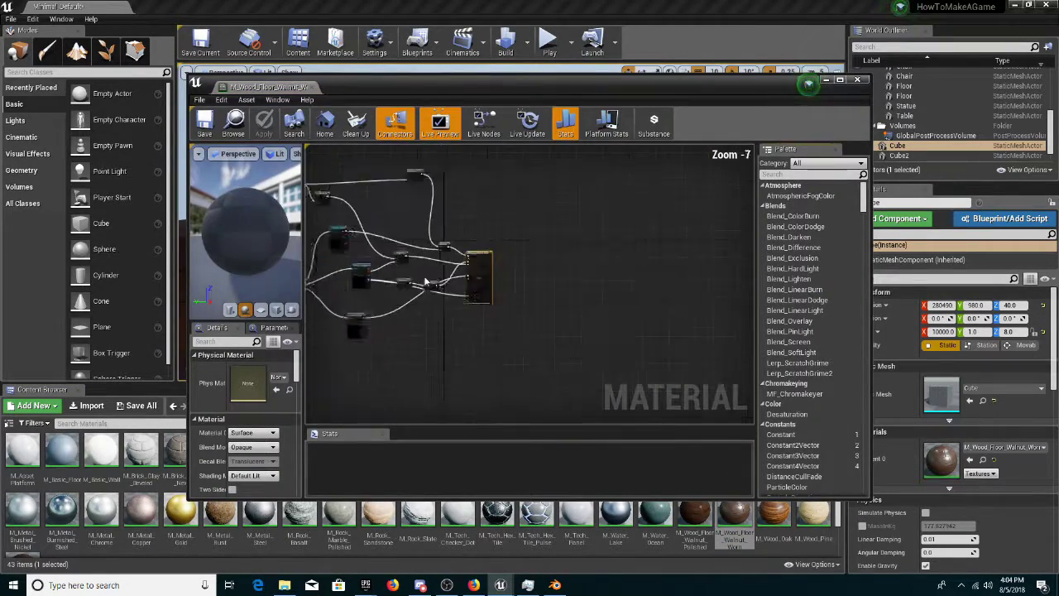
scroll(426, 283, "up", 8)
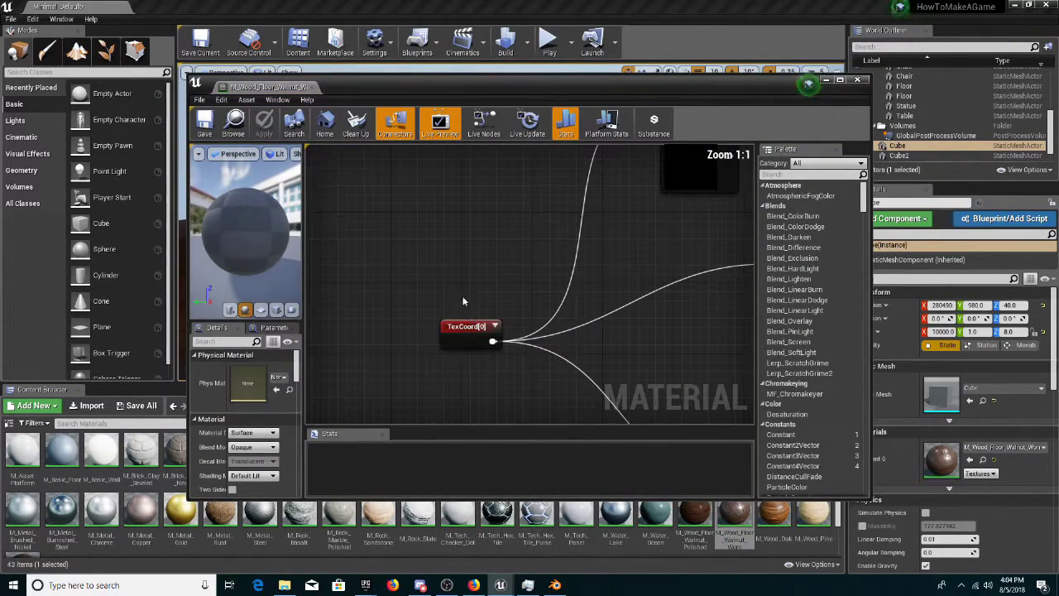
right_click_drag(510, 299, 686, 289)
scroll(686, 289, "down", 5)
right_click_drag(526, 263, 563, 359)
right_click_drag(477, 274, 480, 326)
scroll(481, 326, "up", 2)
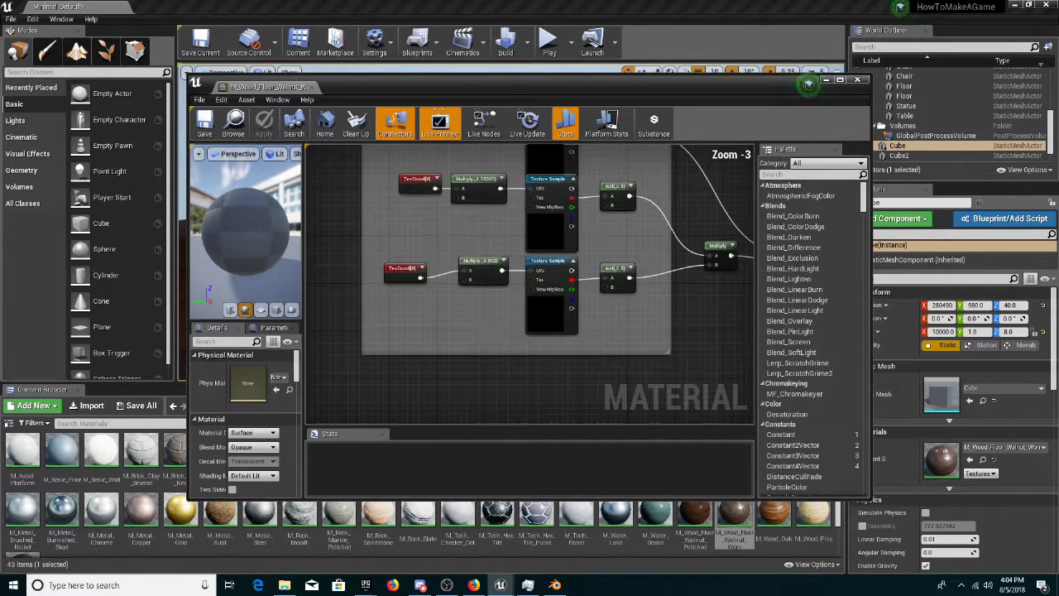
right_click_drag(579, 321, 523, 186)
right_click_drag(745, 412, 614, 306)
left_click_drag(563, 308, 493, 297)
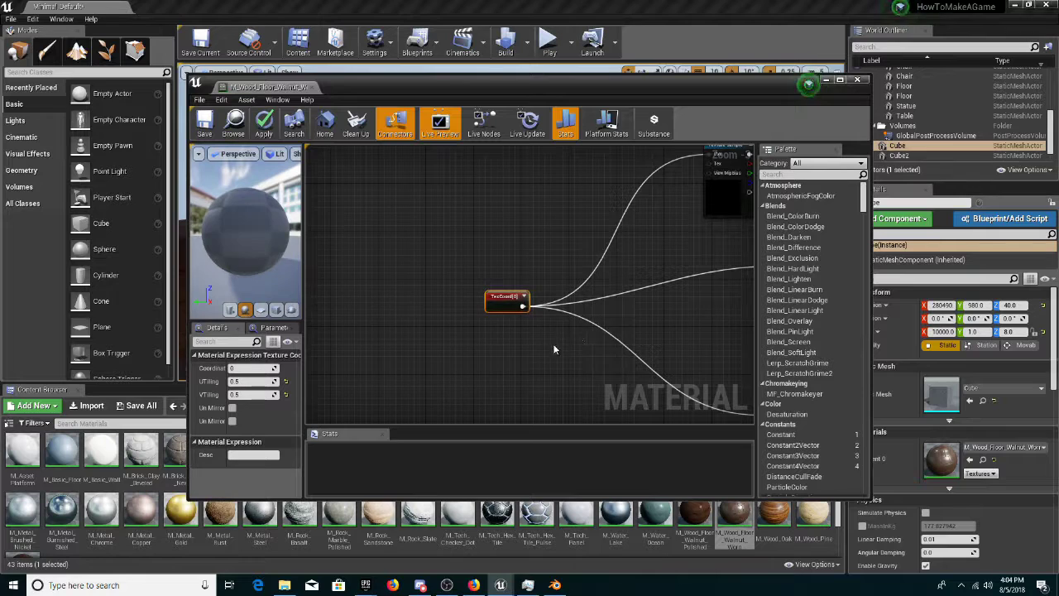
Add an ObjectScale node below the TexCoord node and link its Scale XYZ output to a new R G component mask
right_click(503, 344)
type("object")
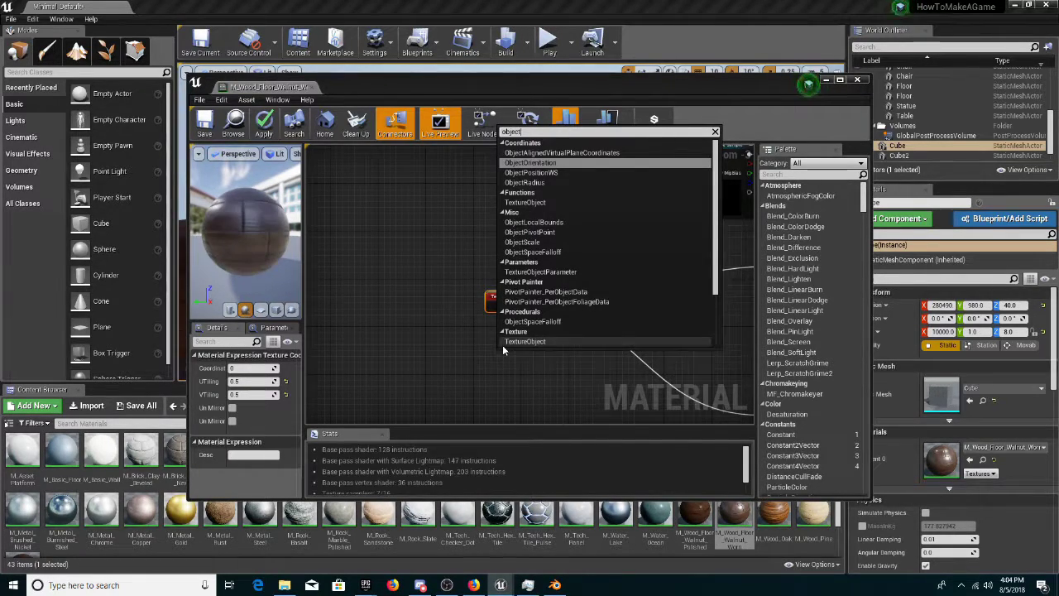
type("sca")
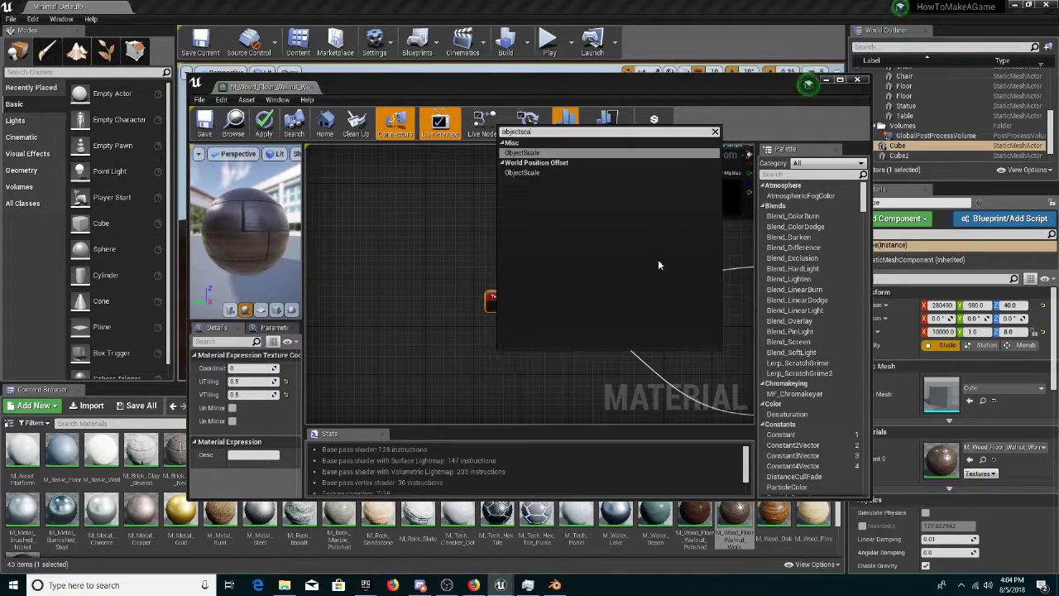
left_click(522, 172)
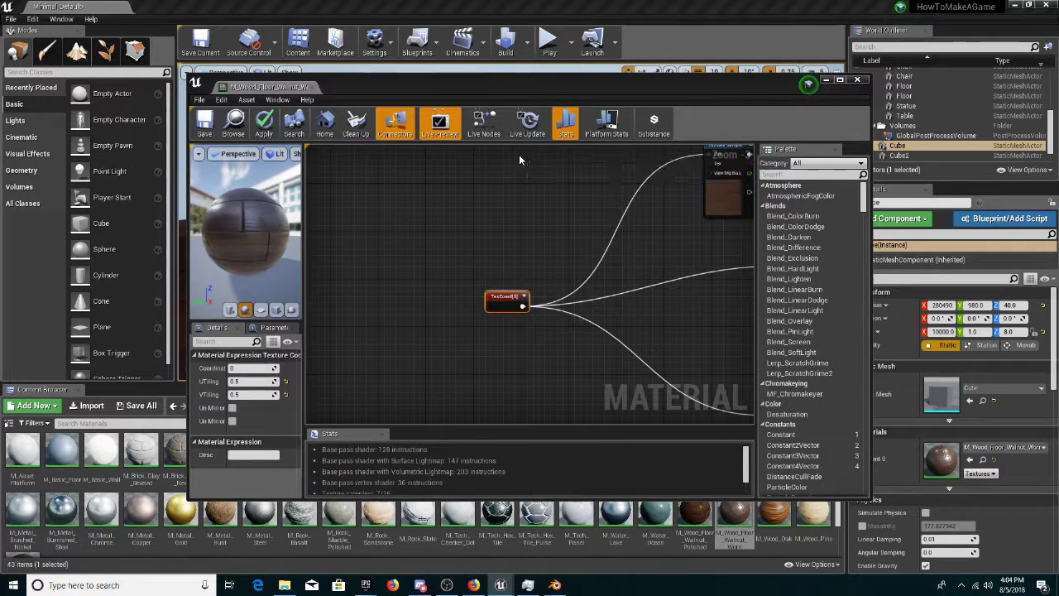
mouse_move(525, 356)
left_mouse_down()
mouse_move(484, 356)
mouse_move(534, 350)
left_mouse_up()
type("mask")
key("Return")
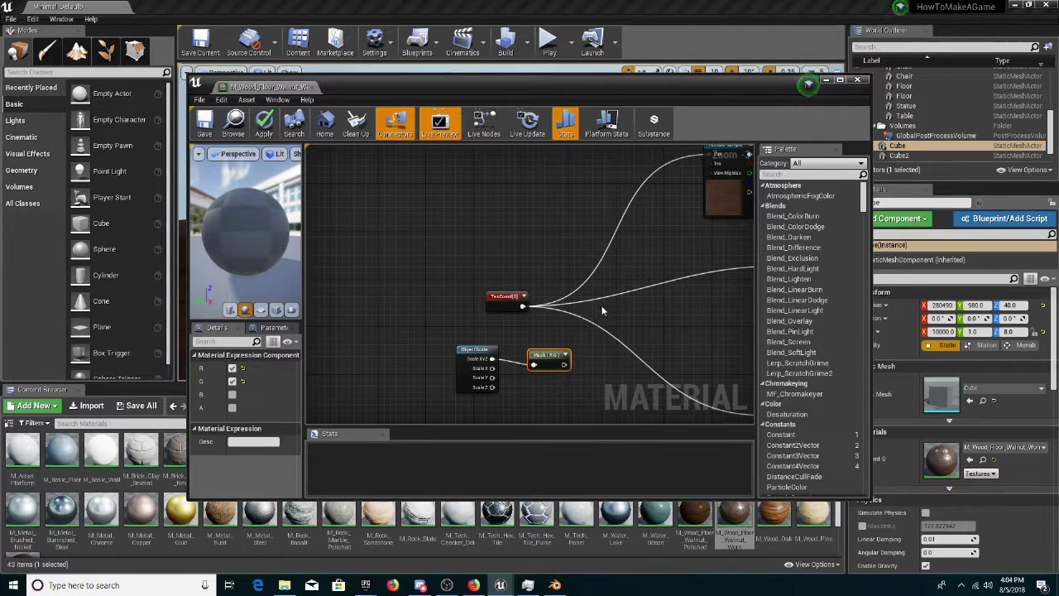
Add a Multiply node fed by the mask output and connect the TexCoord node to its B input
left_click_drag(563, 364, 594, 317)
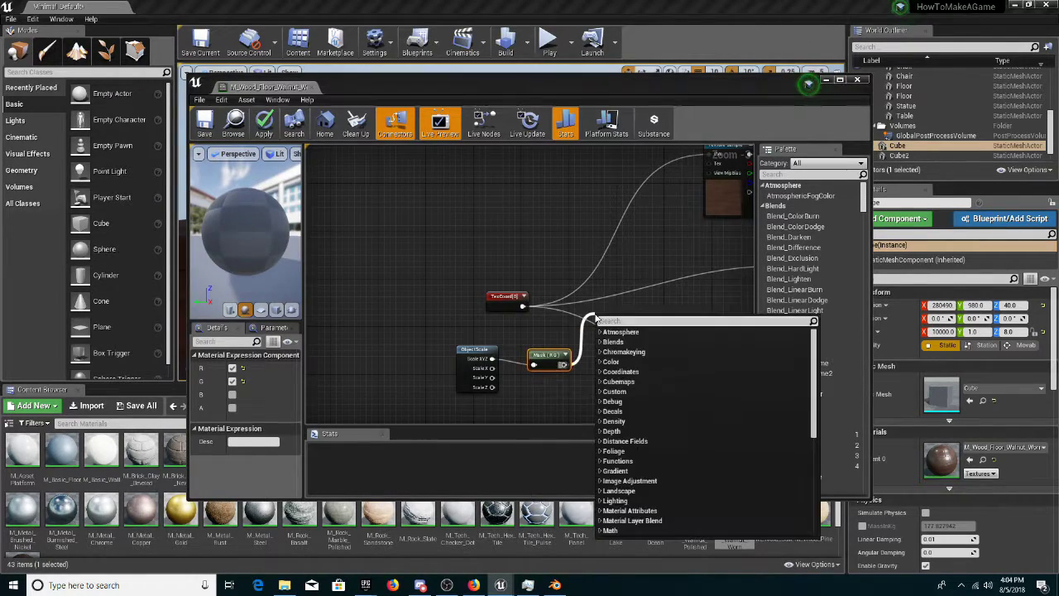
type("mul")
key("Return")
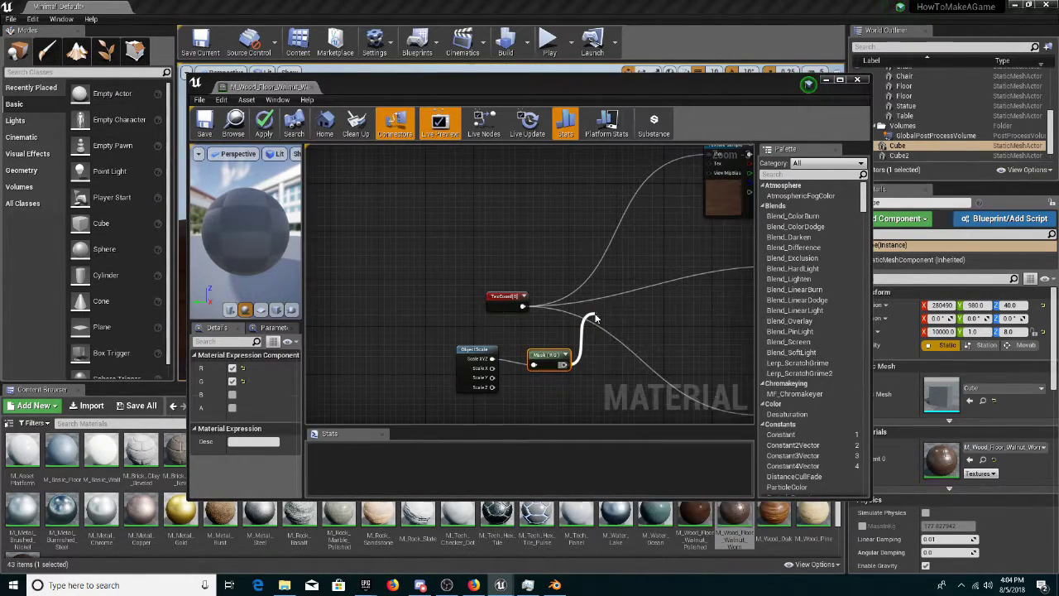
left_click_drag(607, 321, 522, 307)
right_click_drag(523, 307, 402, 351)
Connect the Multiply output to the UVs inputs of the three main texture samples in place of the TexCoord node
left_click_drag(503, 355, 567, 240)
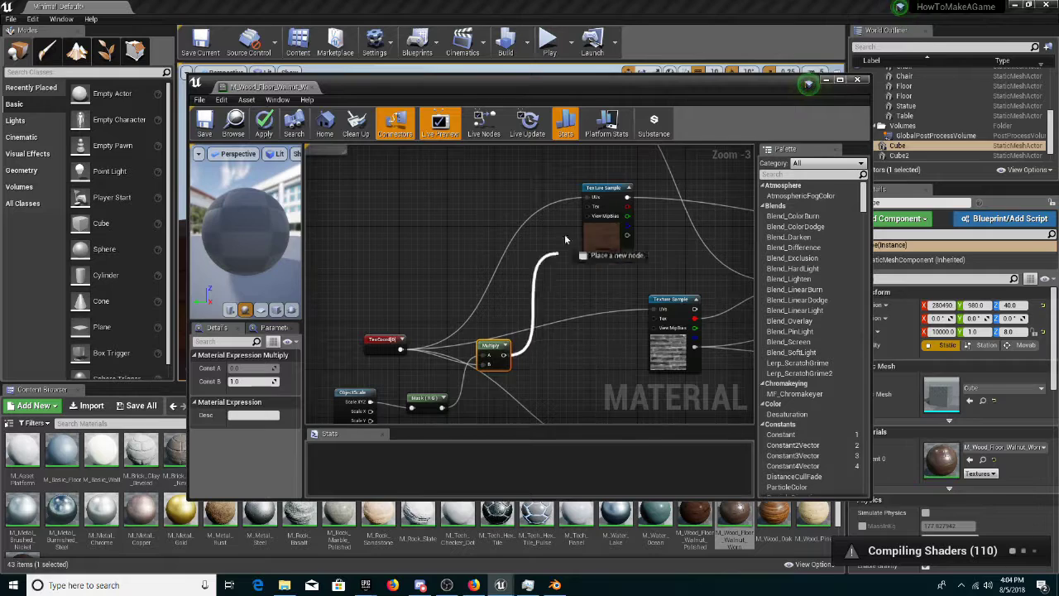
left_click_drag(588, 203, 591, 199)
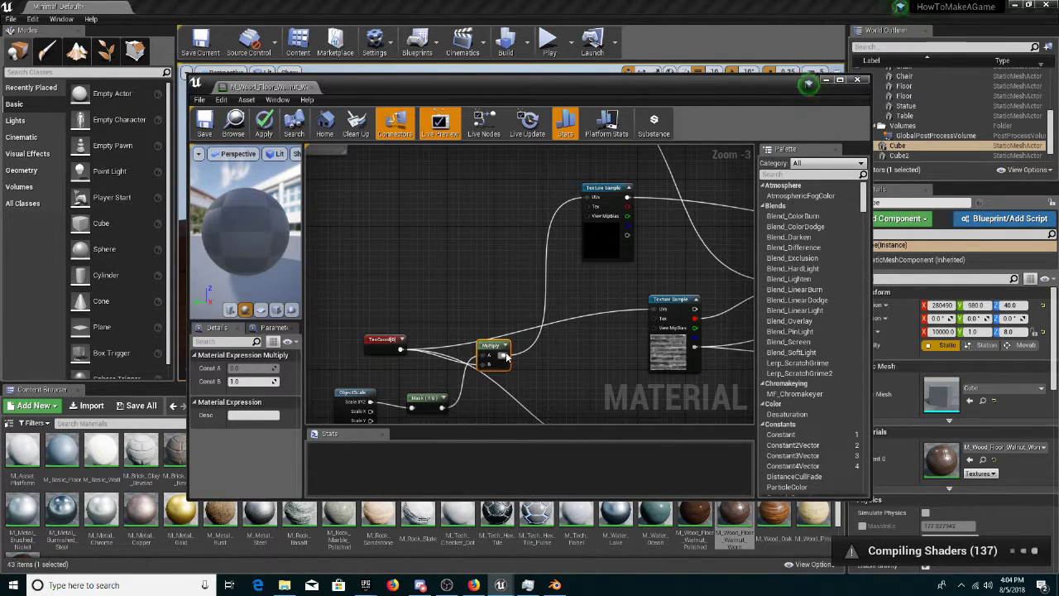
left_click_drag(507, 356, 658, 306)
left_click(574, 348)
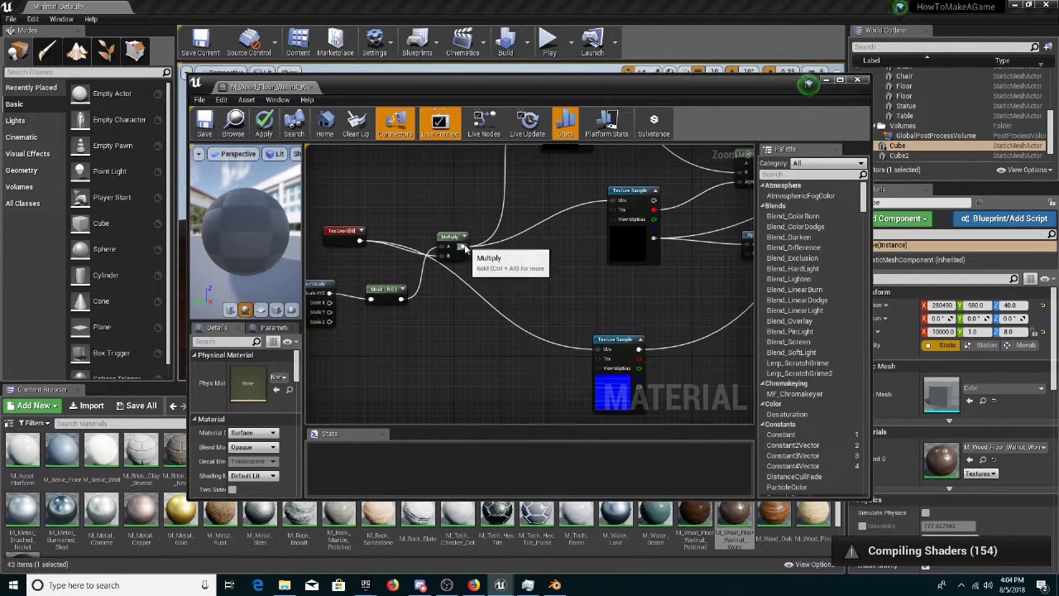
scroll(454, 295, "down", 5)
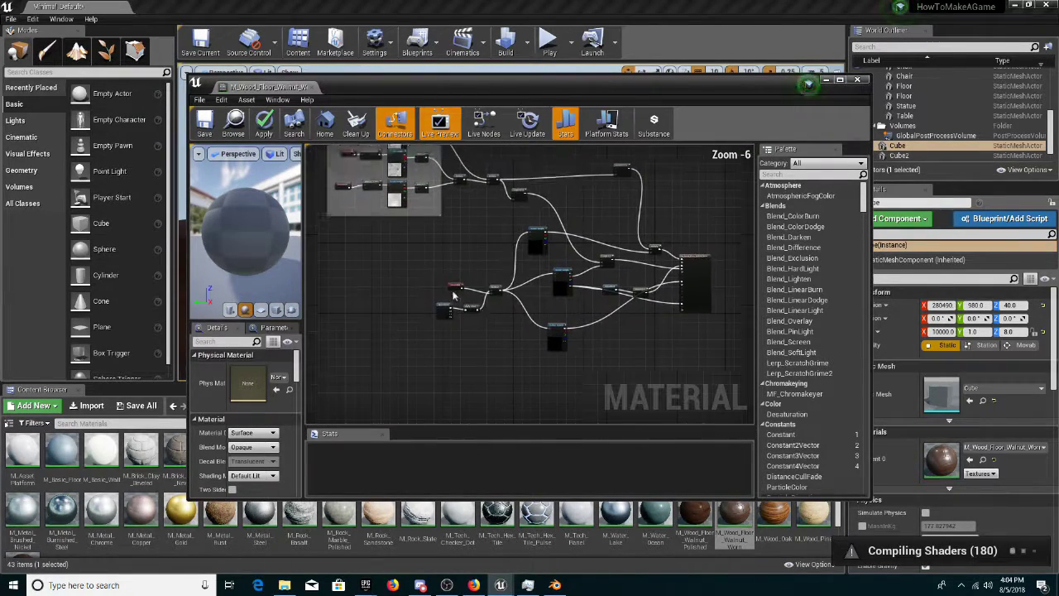
Copy the ObjectScale, Mask and Multiply nodes and paste three sets beside the Macro Texture Variation group
scroll(492, 317, "up", 3)
left_click_drag(503, 324, 507, 290)
left_click(338, 236)
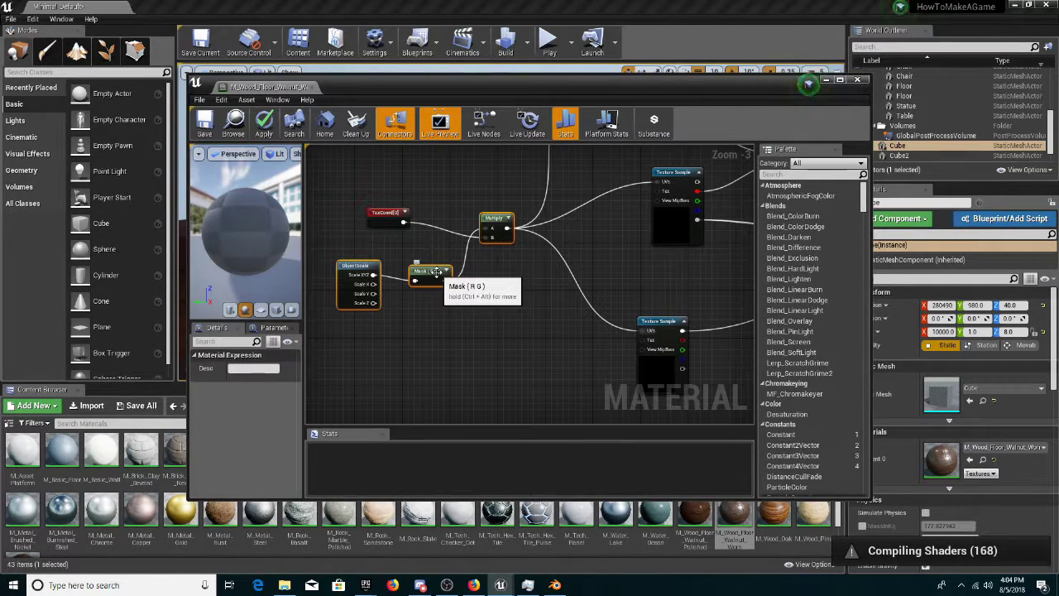
right_click_drag(507, 289, 631, 398)
scroll(632, 398, "down", 1)
right_click_drag(497, 194, 541, 320)
scroll(542, 319, "down", 3)
scroll(469, 281, "up", 4)
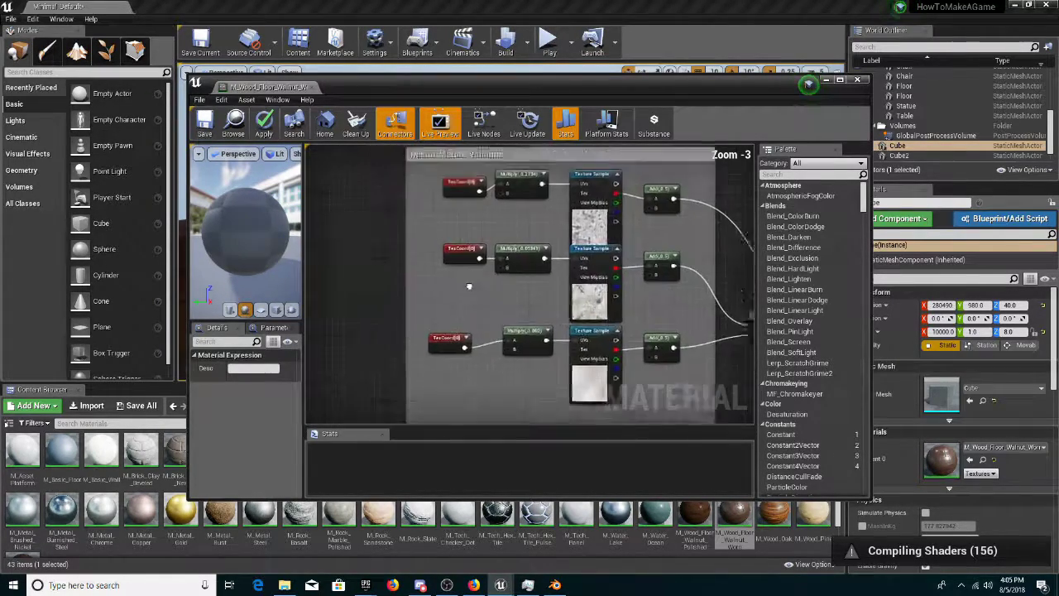
scroll(469, 285, "down", 2)
right_click_drag(468, 285, 529, 262)
scroll(468, 225, "up", 2)
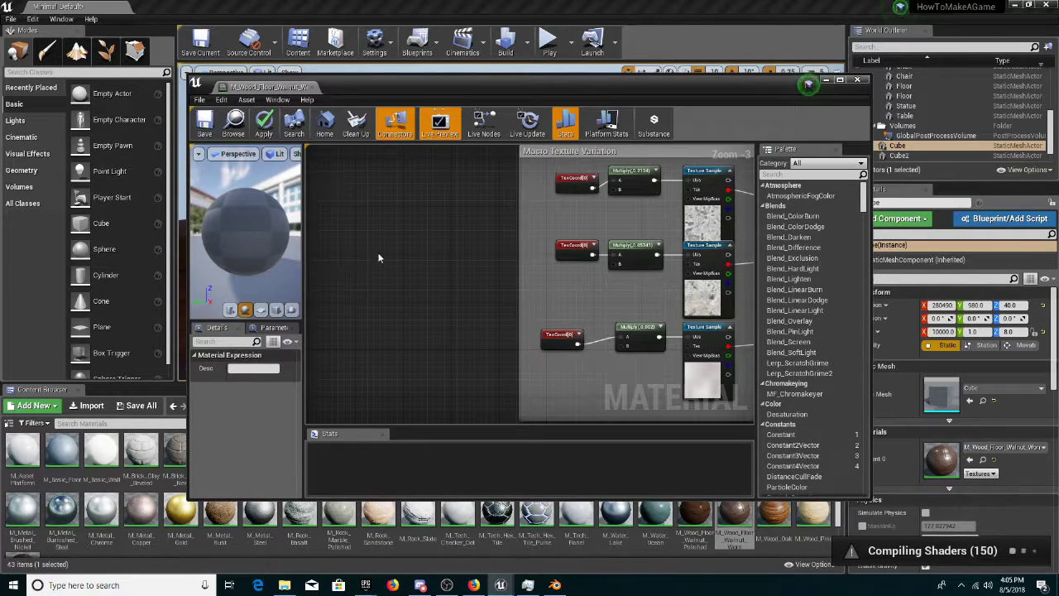
key("ctrl+v")
scroll(341, 191, "down", 4)
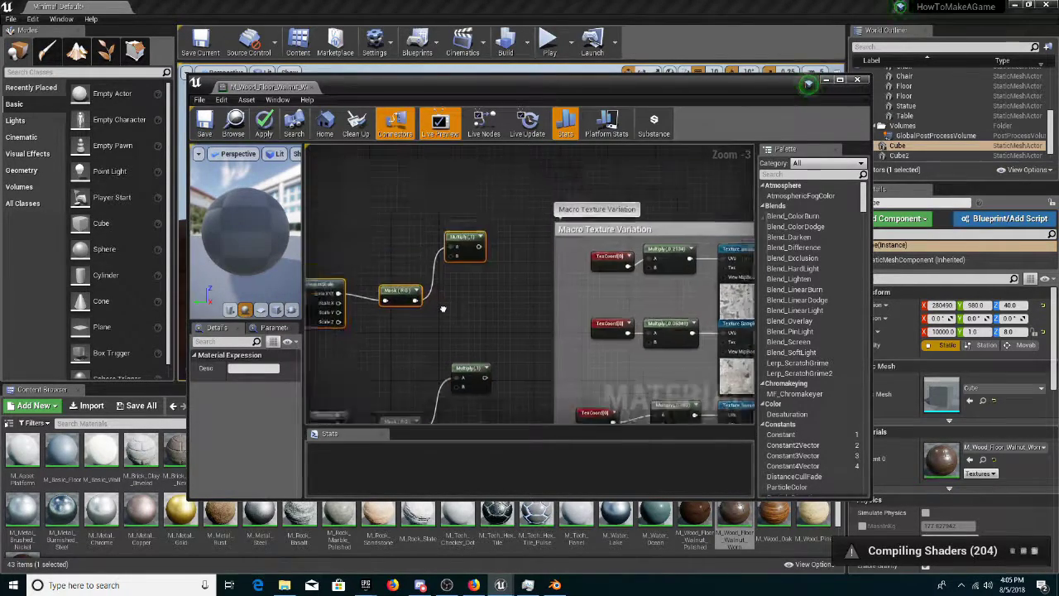
Move the group's three TexCoord nodes beyond the pasted sets and link the upper two to the B inputs of the lower two Multiply nodes
left_click(532, 237)
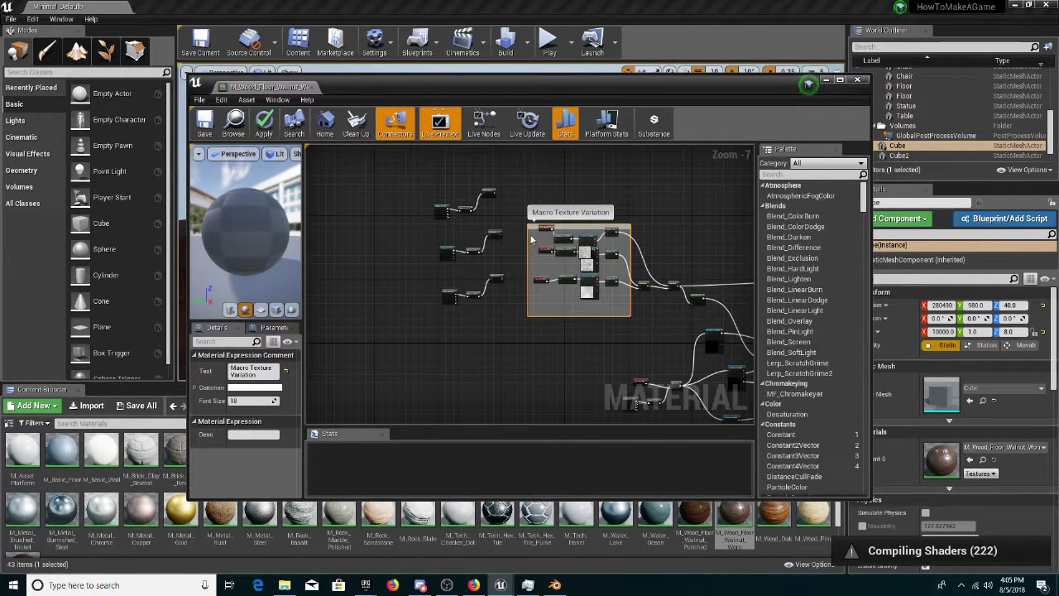
left_click_drag(542, 289, 400, 289)
scroll(400, 289, "up", 4)
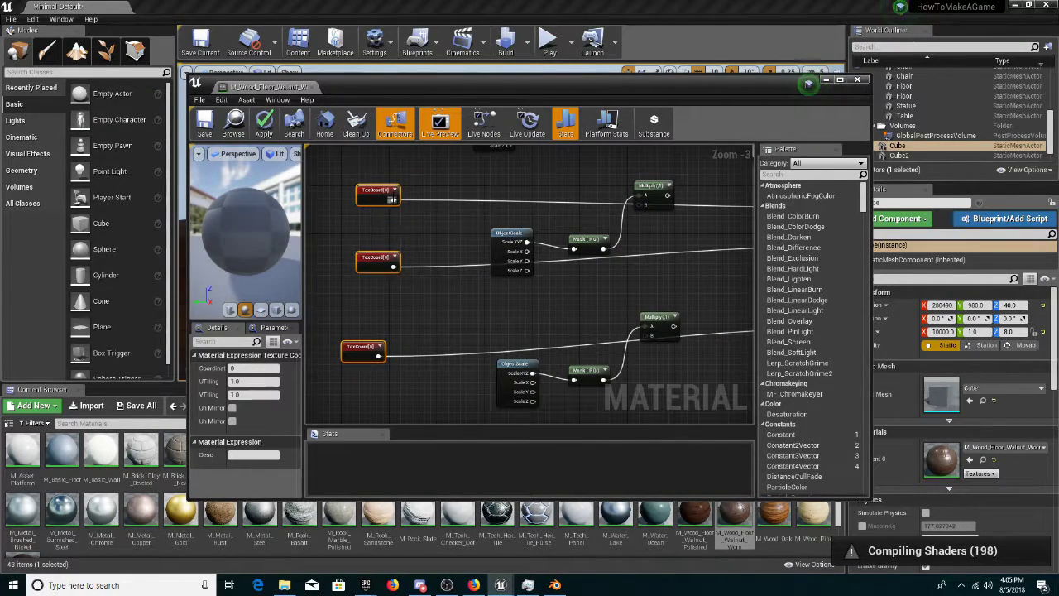
left_click_drag(394, 199, 644, 207)
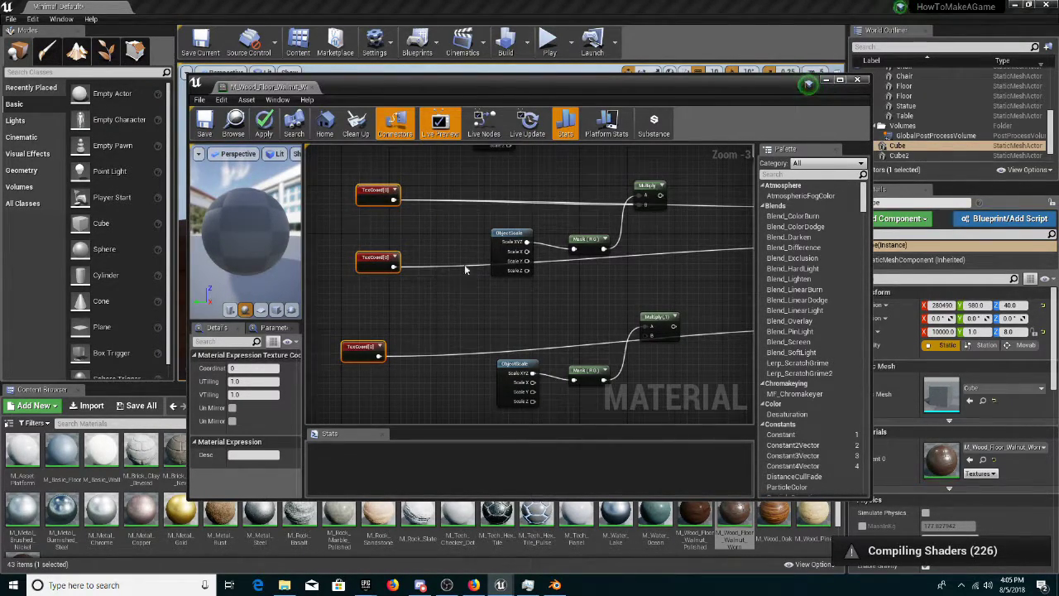
left_click_drag(394, 266, 651, 335)
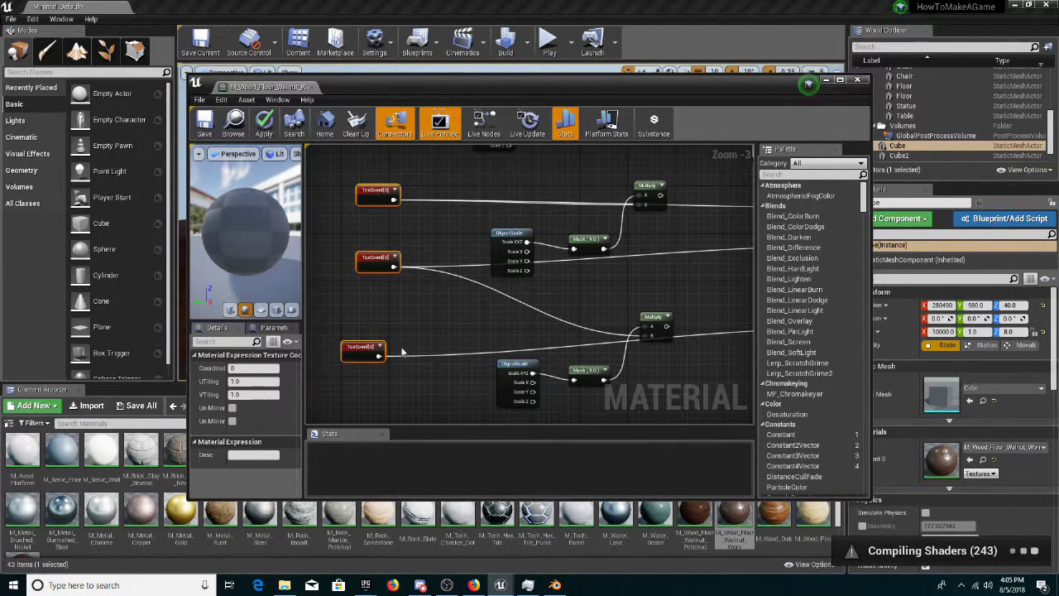
left_click_drag(392, 360, 628, 322)
scroll(640, 361, "down", 3)
right_click_drag(640, 362, 634, 236)
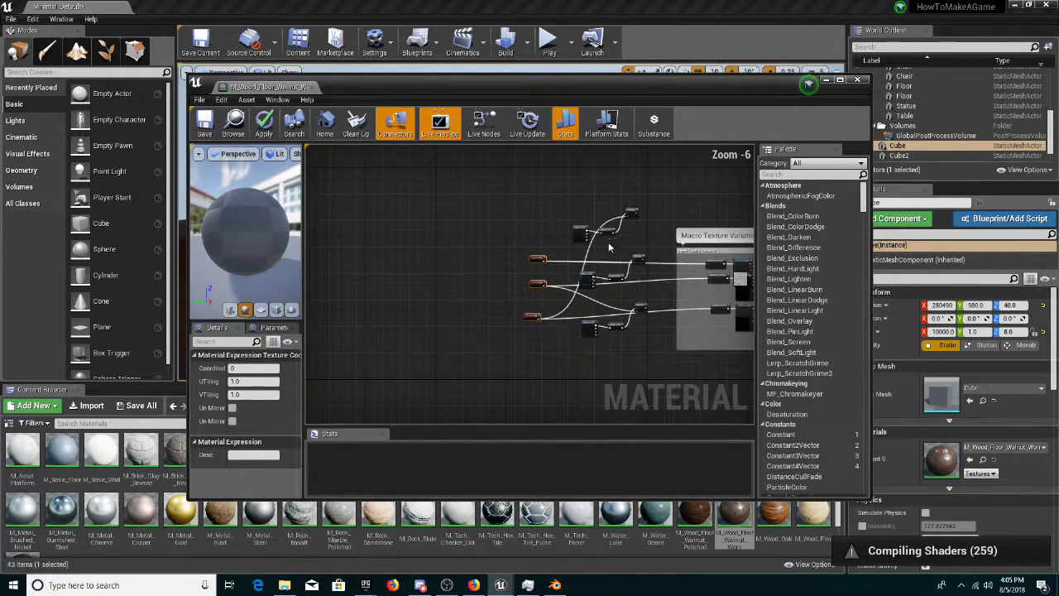
scroll(598, 263, "up", 3)
scroll(583, 294, "down", 1)
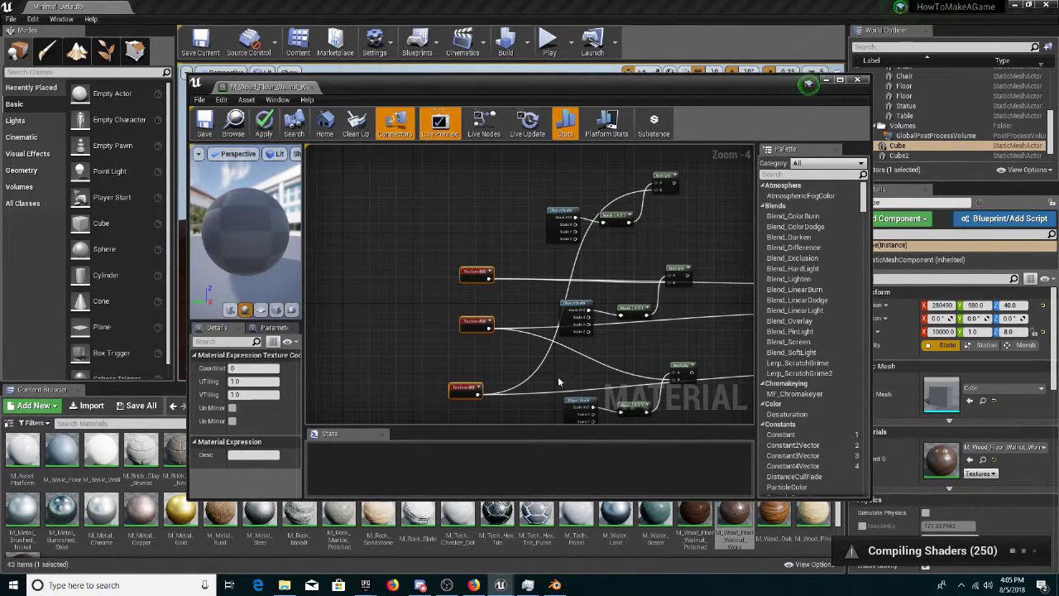
right_click_drag(566, 391, 533, 332)
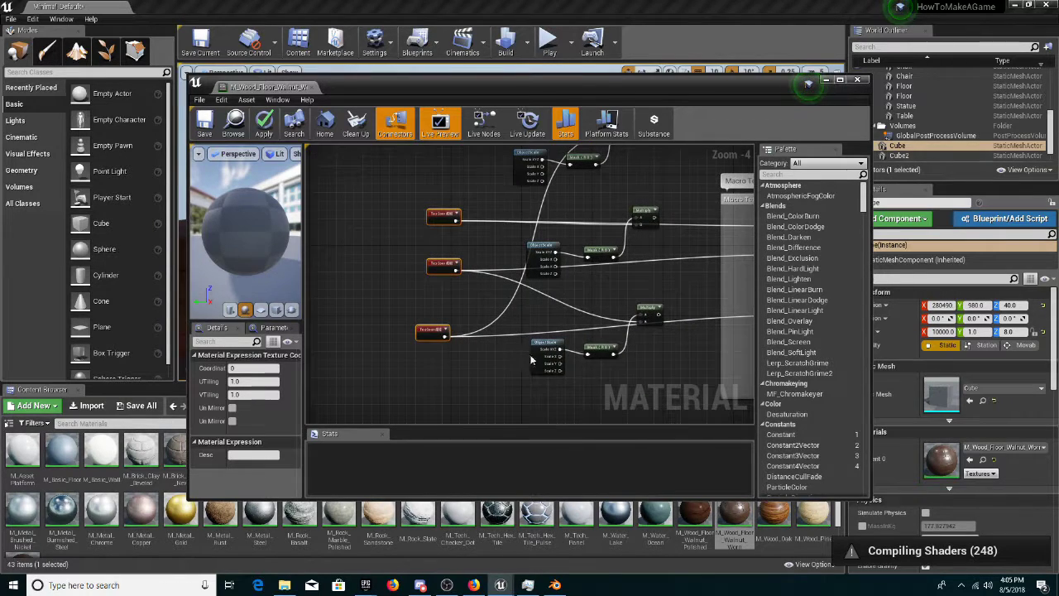
left_click(500, 325)
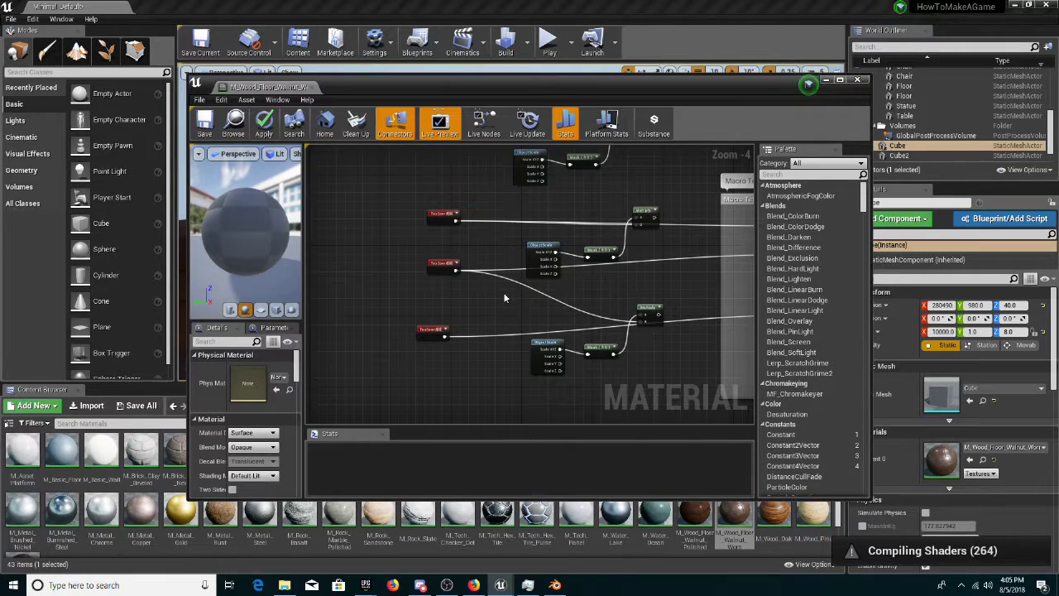
Break the TexCoord links to the B inputs of the two lower pasted Multiply nodes
scroll(579, 225, "up", 4)
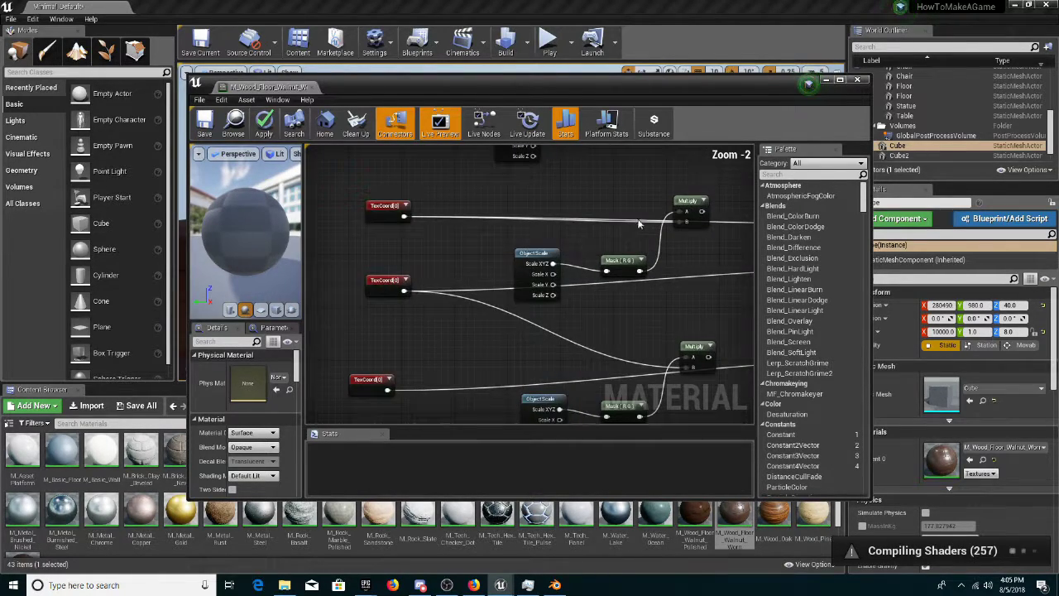
left_click(688, 186)
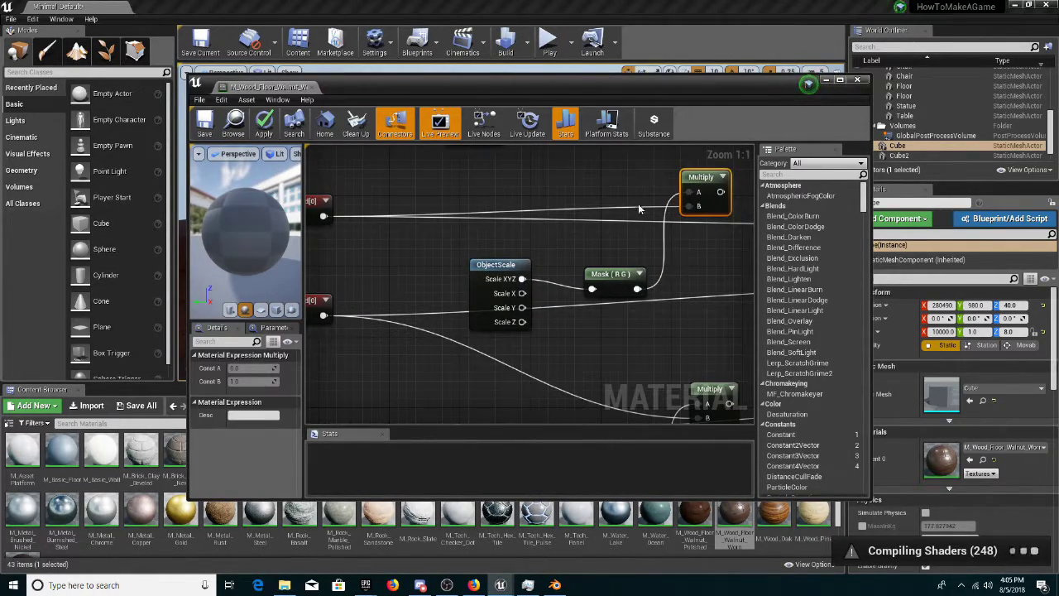
scroll(646, 307, "down", 3)
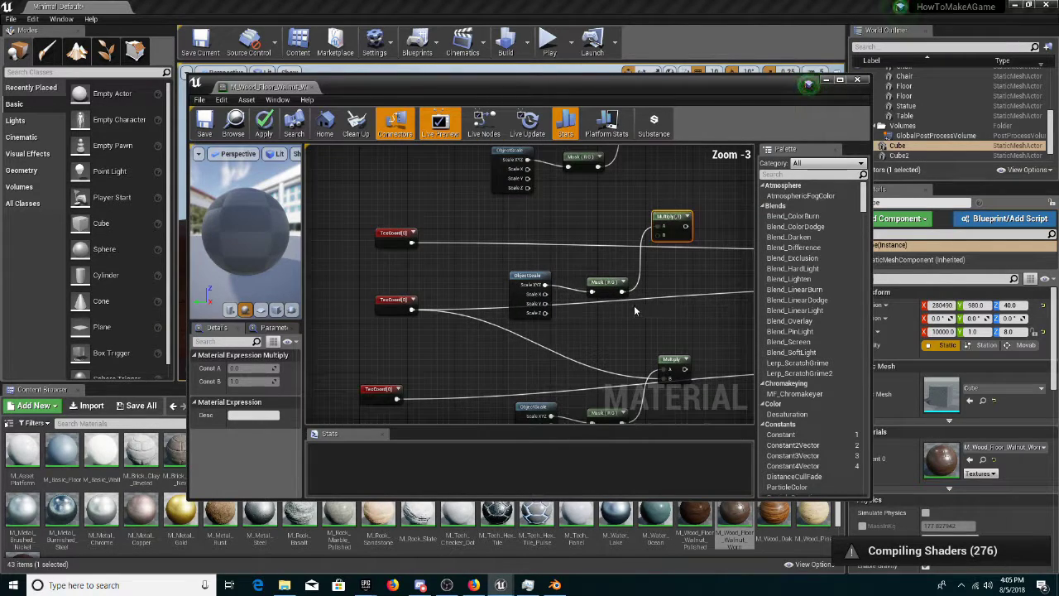
right_click_drag(598, 306, 537, 337)
left_click(483, 287)
scroll(539, 338, "down", 2)
scroll(505, 323, "up", 2)
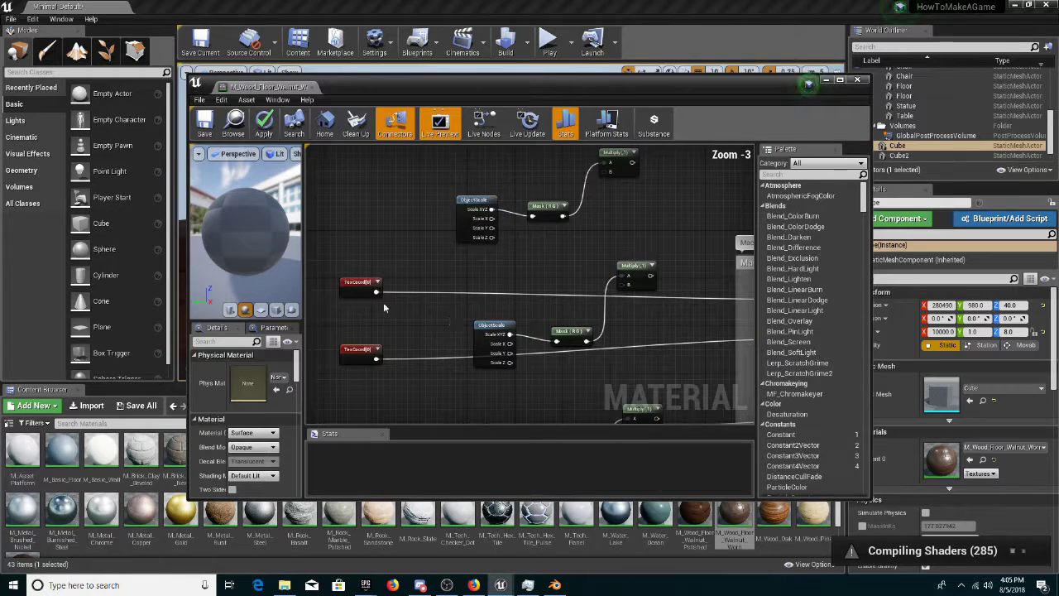
Move the upper TexCoord node up beside the top pasted set and link each TexCoord to the B input of its own set's Multiply
left_click_drag(354, 282, 381, 166)
right_click_drag(402, 168, 365, 286)
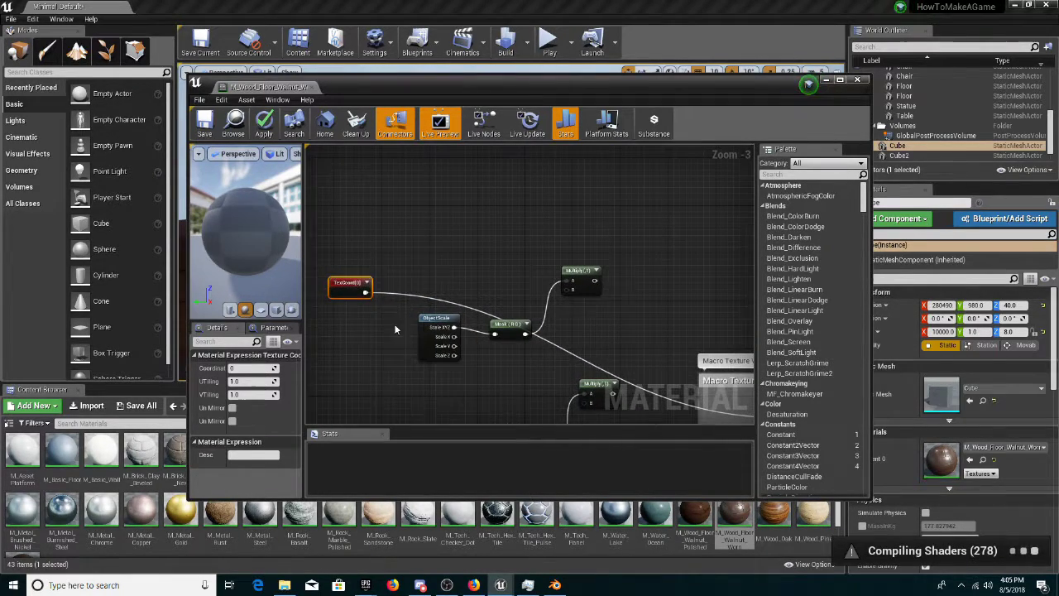
left_click_drag(365, 289, 484, 293)
left_click_drag(567, 292, 567, 291)
right_click_drag(506, 369, 537, 271)
left_click_drag(357, 369, 630, 312)
left_click_drag(622, 309, 622, 308)
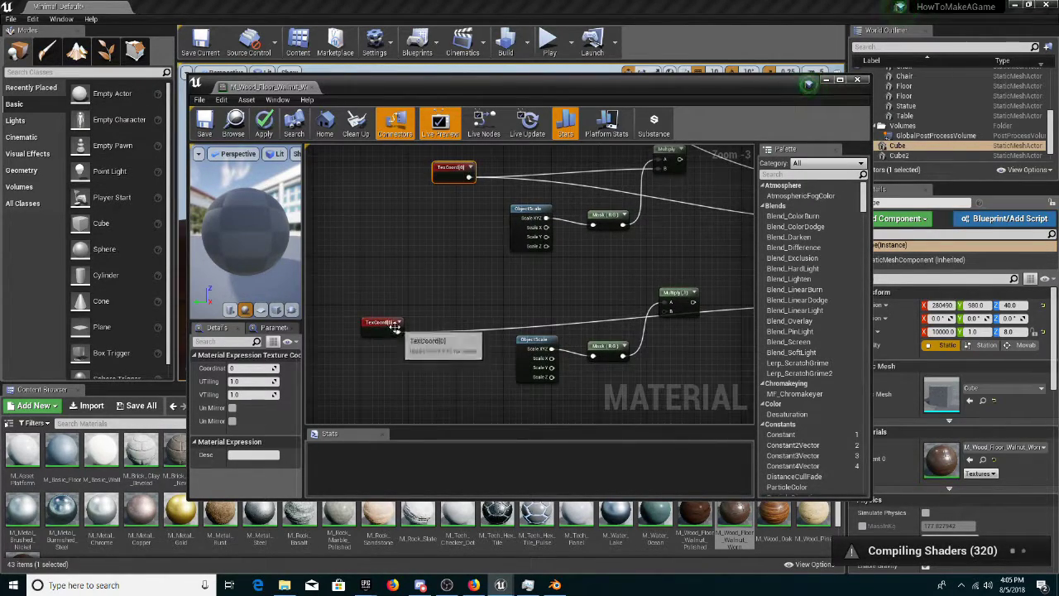
left_click_drag(394, 324, 667, 303)
Connect the three pasted Multiply outputs to the A inputs of the corresponding Multiply nodes in the Macro Texture Variation group
right_click_drag(715, 348, 484, 333)
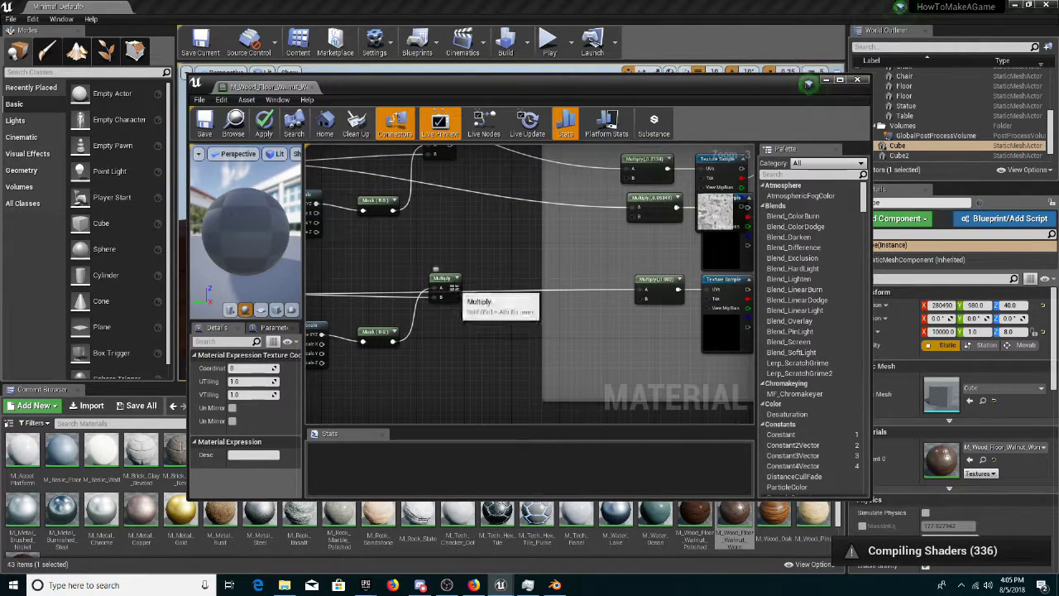
left_click_drag(455, 288, 646, 294)
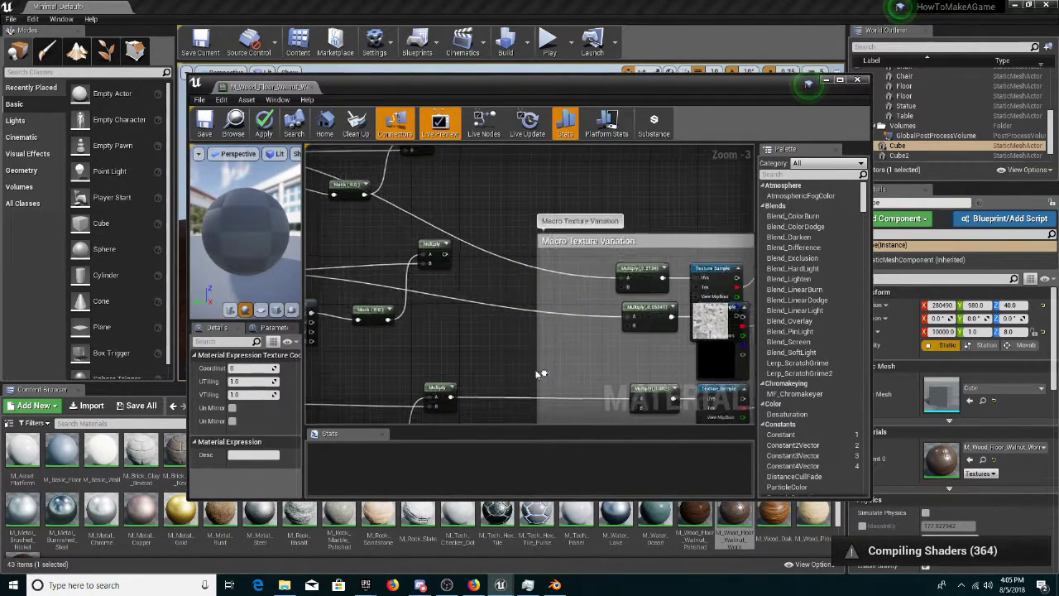
left_click_drag(532, 355, 627, 321)
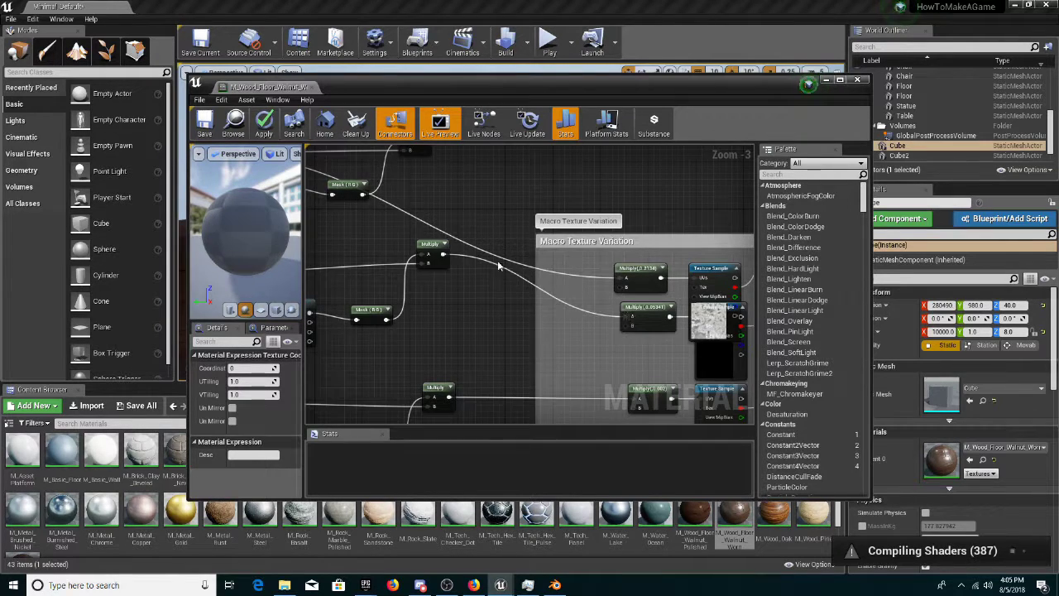
right_click_drag(430, 154, 400, 234)
left_click_drag(396, 221, 594, 361)
Apply the changes to the M_Wood_Floor_Walnut_Worn material
scroll(571, 339, "down", 1)
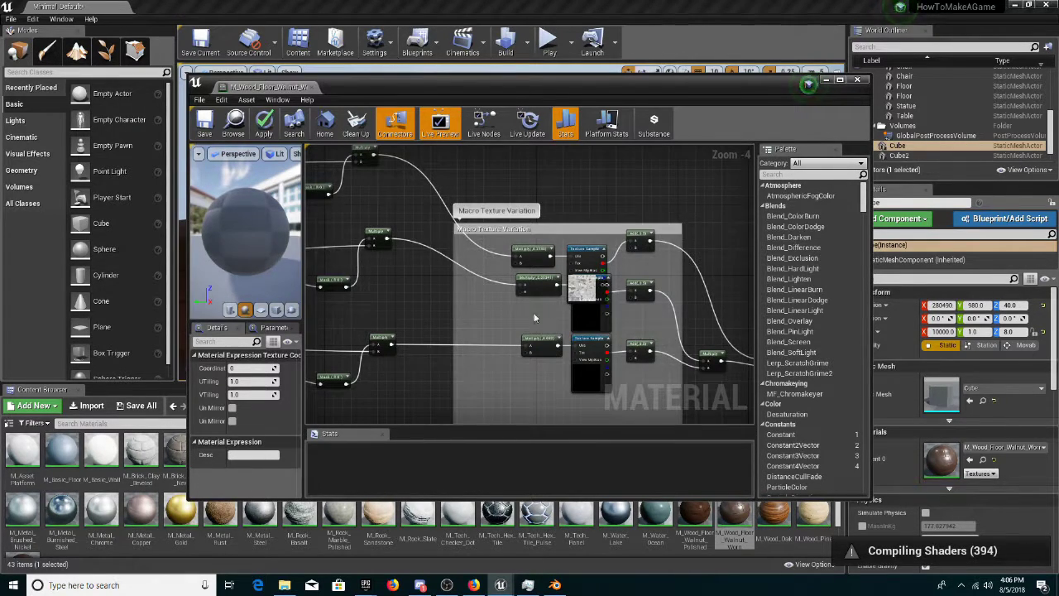
scroll(535, 315, "down", 1)
right_click_drag(535, 315, 429, 170)
scroll(508, 281, "down", 1)
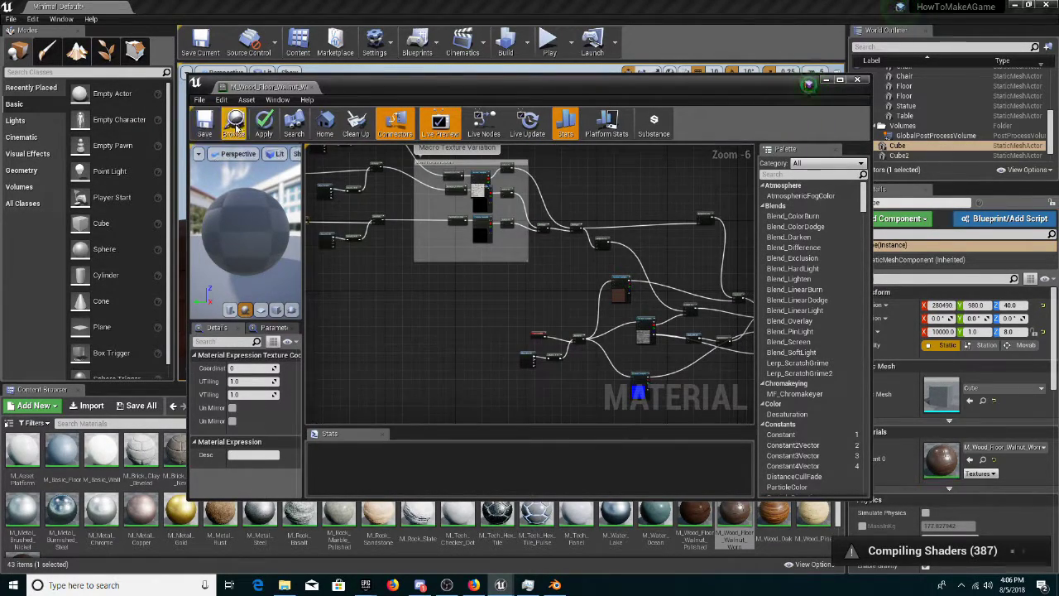
left_click(264, 124)
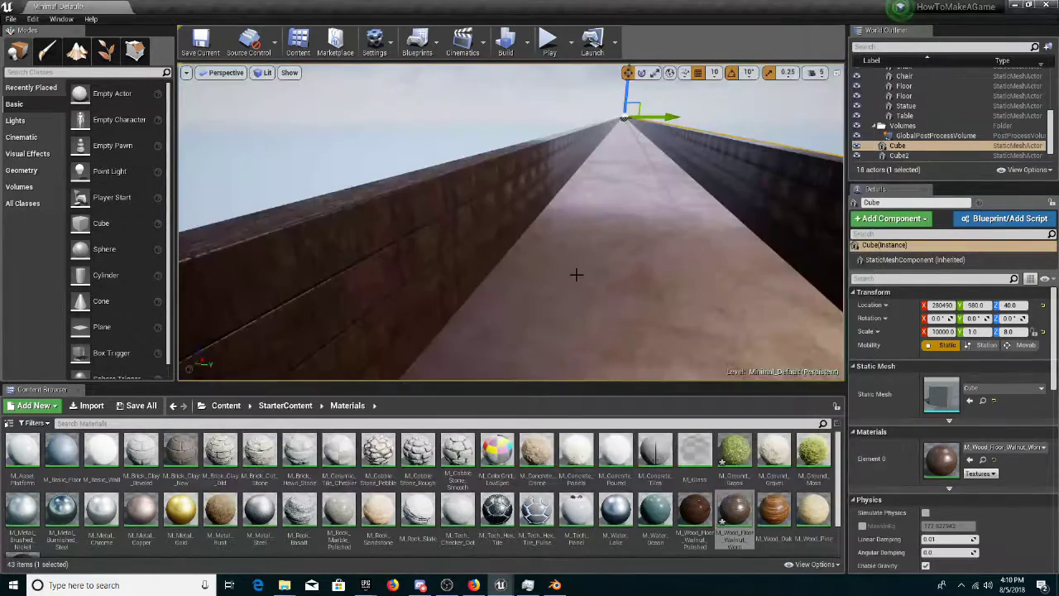
Examine the wood texture on the walls, then review the texture samples and output connections in the material graph
right_click_drag(511, 222, 371, 188)
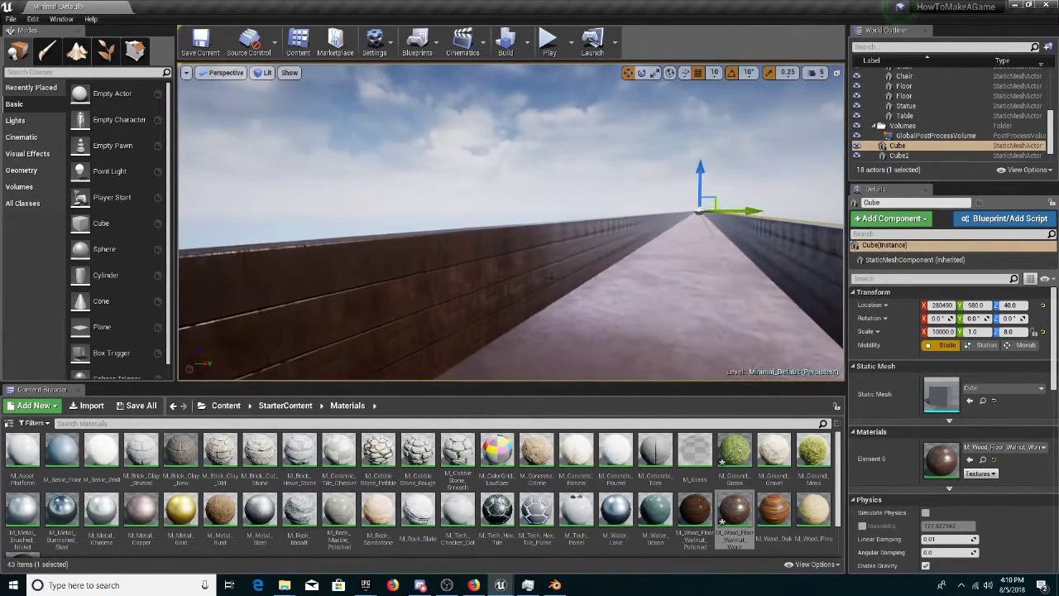
mouse_move(500, 585)
left_click(567, 505)
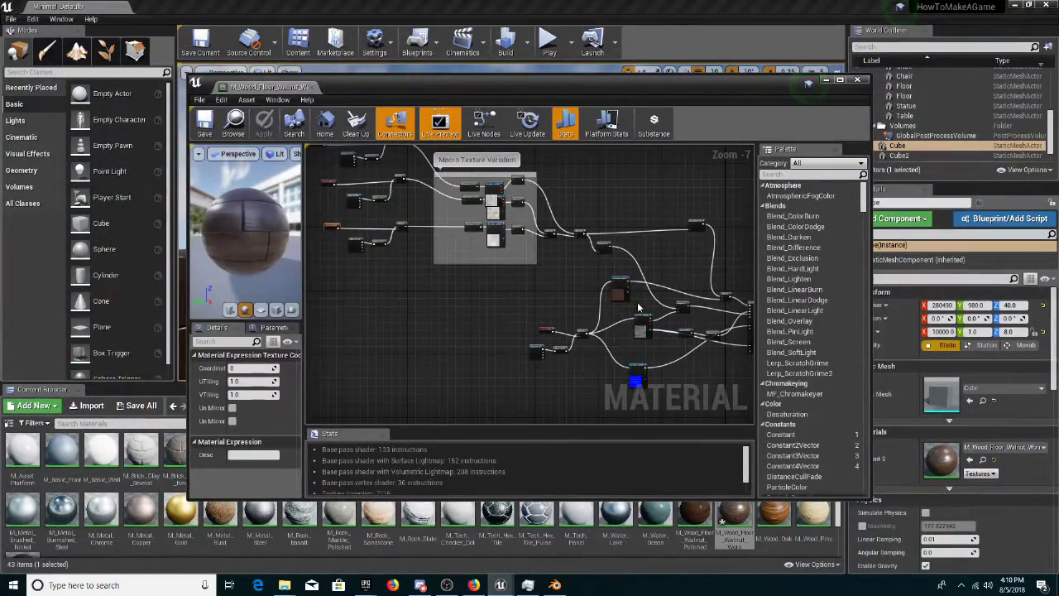
scroll(638, 308, "up", 6)
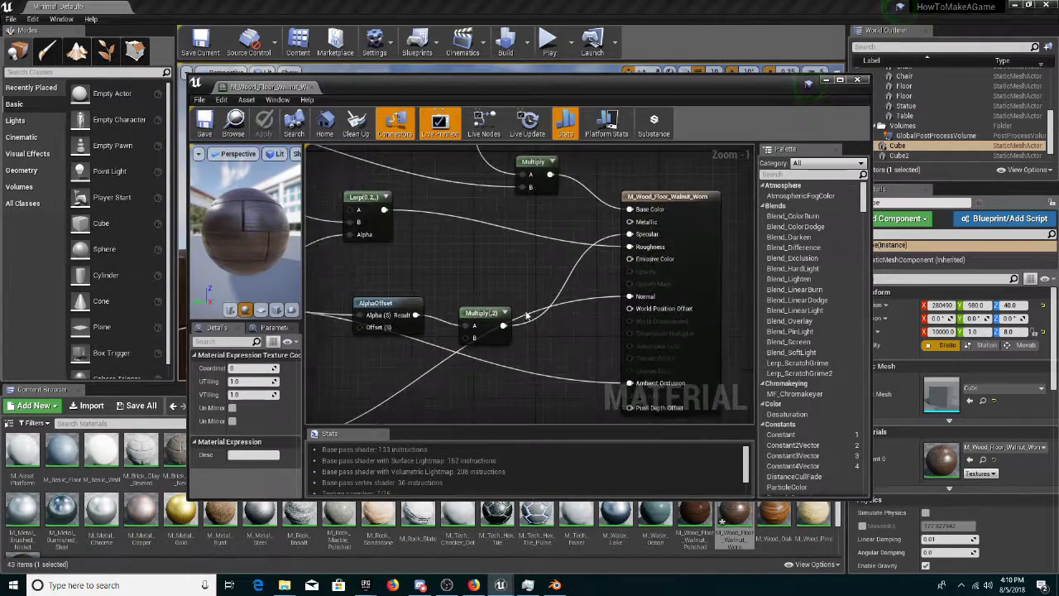
right_click_drag(527, 315, 579, 289)
right_click_drag(452, 296, 678, 331)
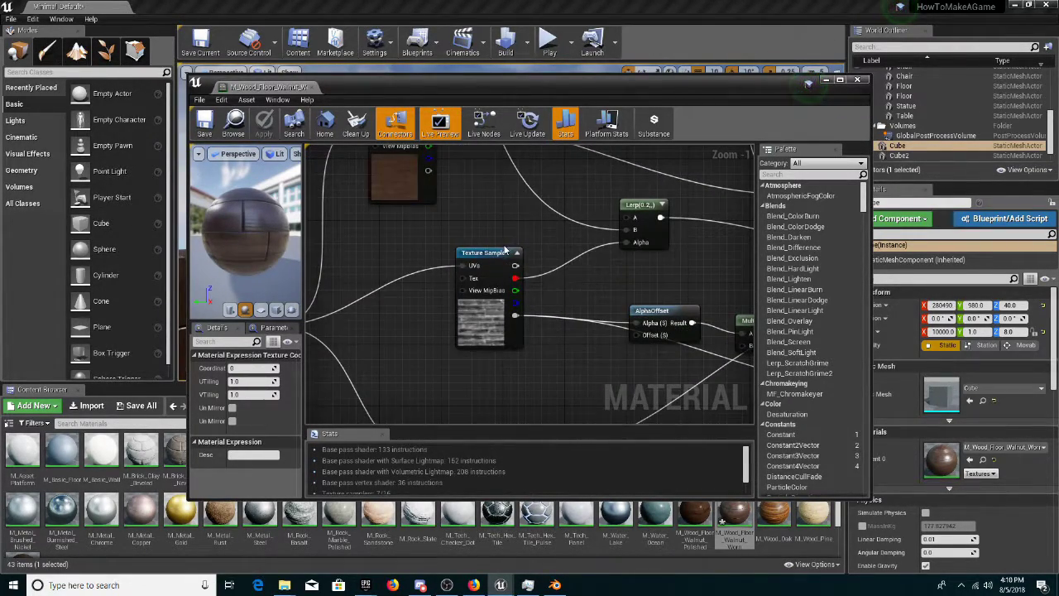
right_click_drag(505, 249, 367, 250)
right_click_drag(610, 277, 406, 314)
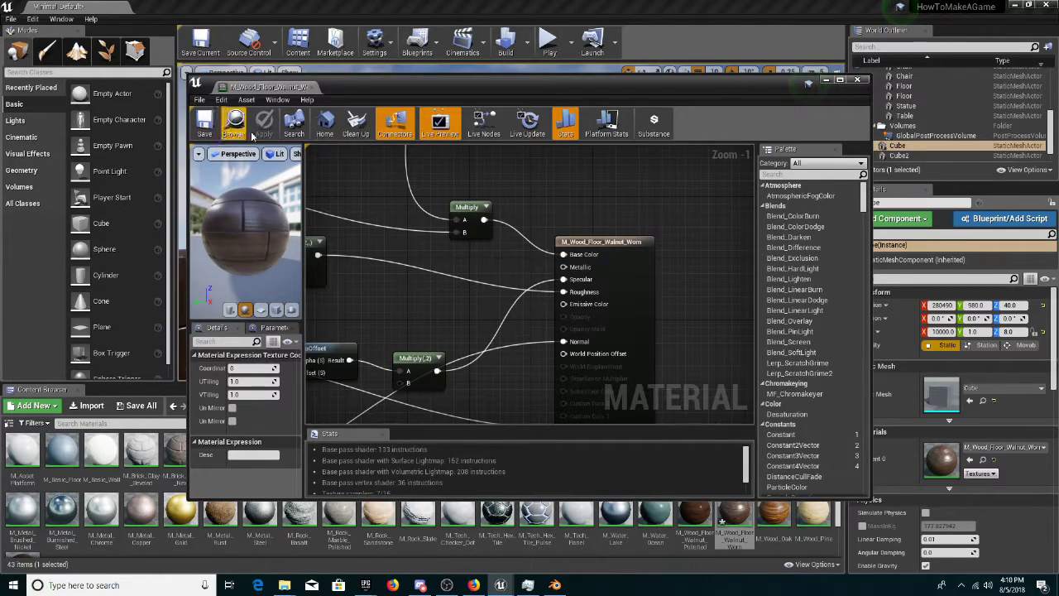
Minimize the material editor and play-test the level briefly to view the walls from the ball
left_click(827, 82)
left_click(548, 39)
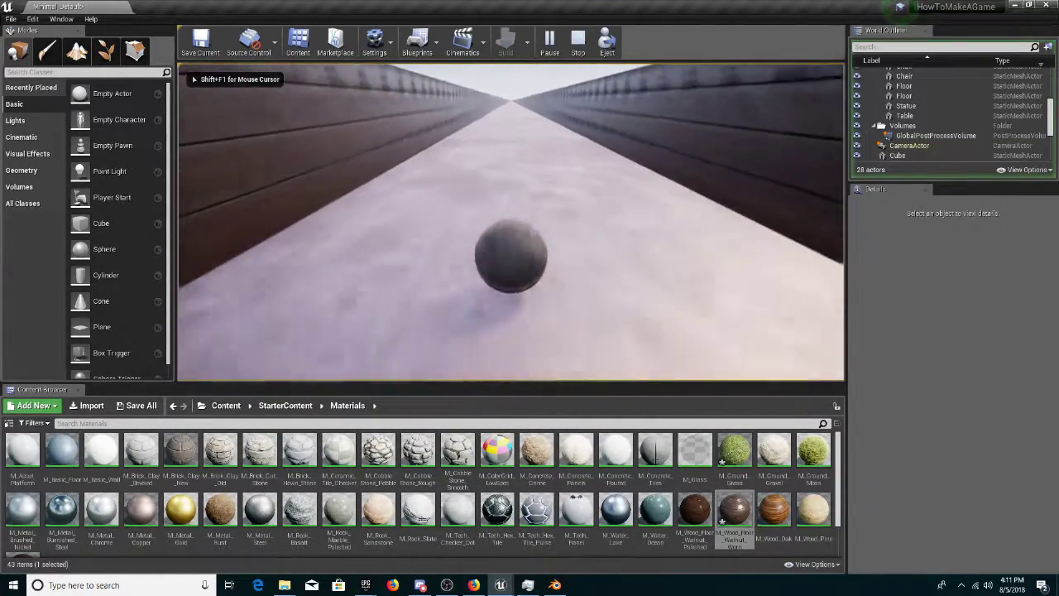
key("Escape")
Select the long floor and create a folder named Textures in the Content root
mouse_move(577, 197)
right_mouse_down()
mouse_move(570, 281)
mouse_move(550, 187)
mouse_move(281, 178)
mouse_move(240, 124)
mouse_move(563, 207)
mouse_move(579, 199)
mouse_move(571, 194)
right_mouse_up()
left_click(570, 187)
left_click(225, 405)
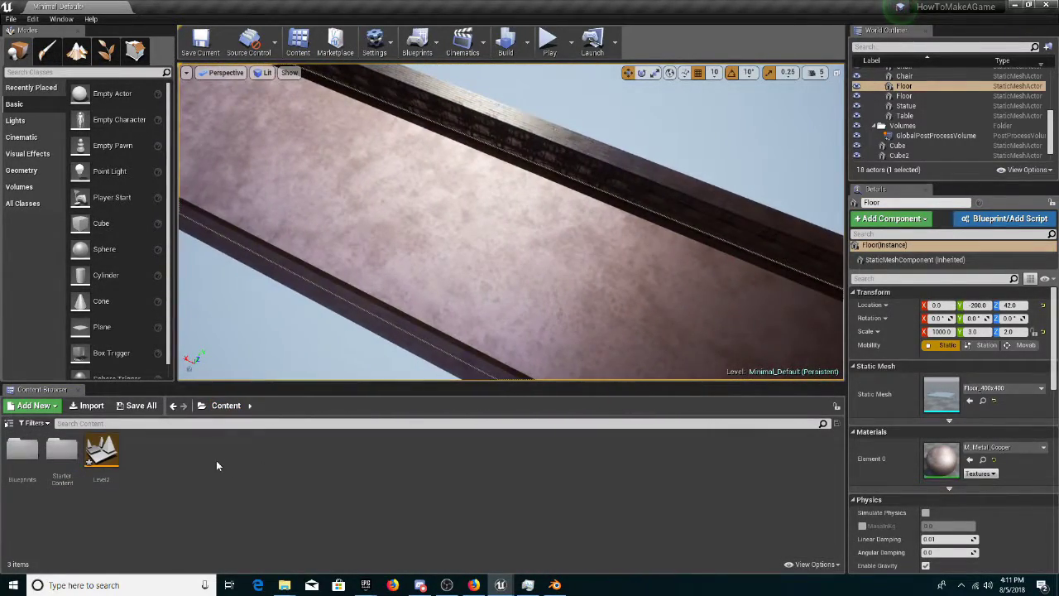
right_click_drag(539, 211, 540, 211)
right_click(183, 463)
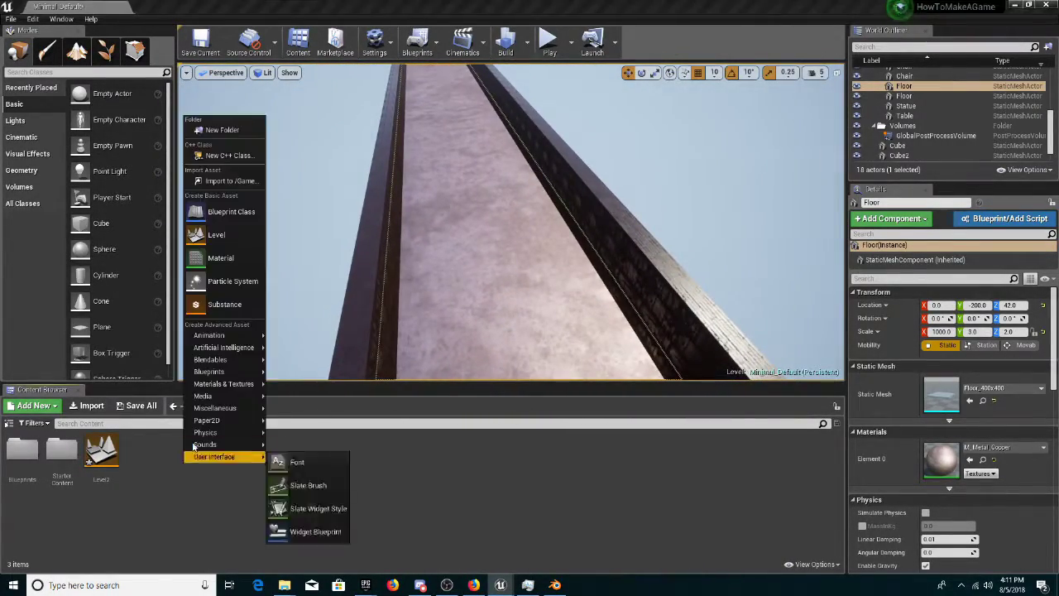
left_click(241, 130)
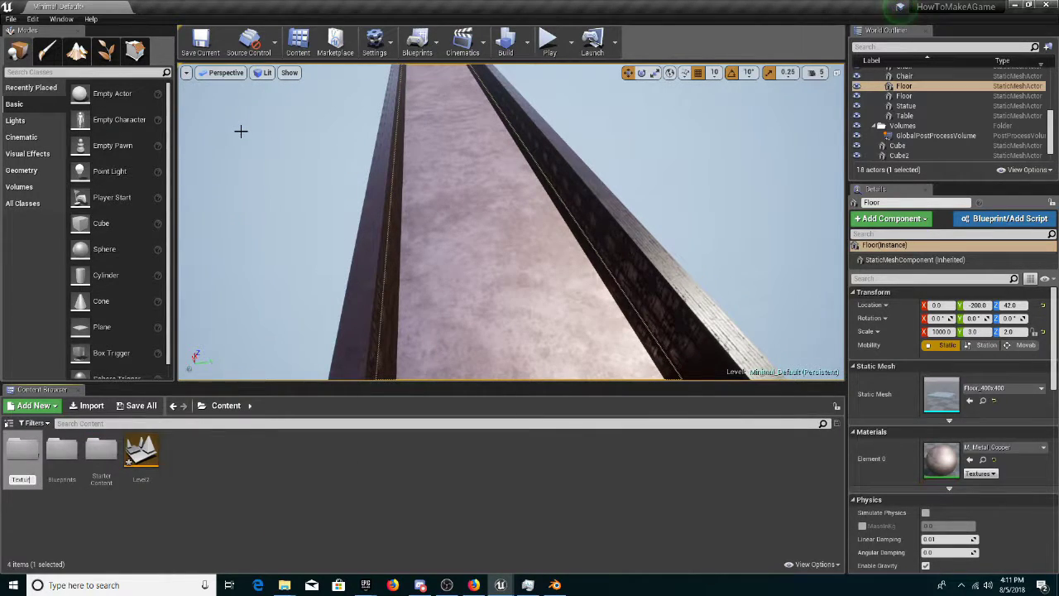
key("Return")
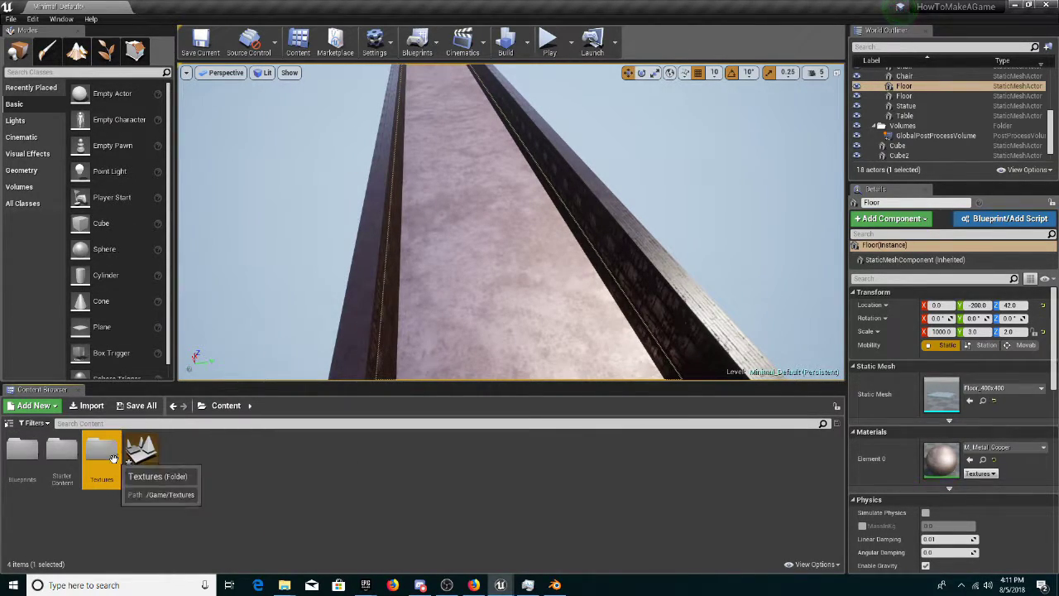
Create a folder named Carpet inside the Textures folder
double_click(117, 463)
right_click(117, 465)
left_click(167, 128)
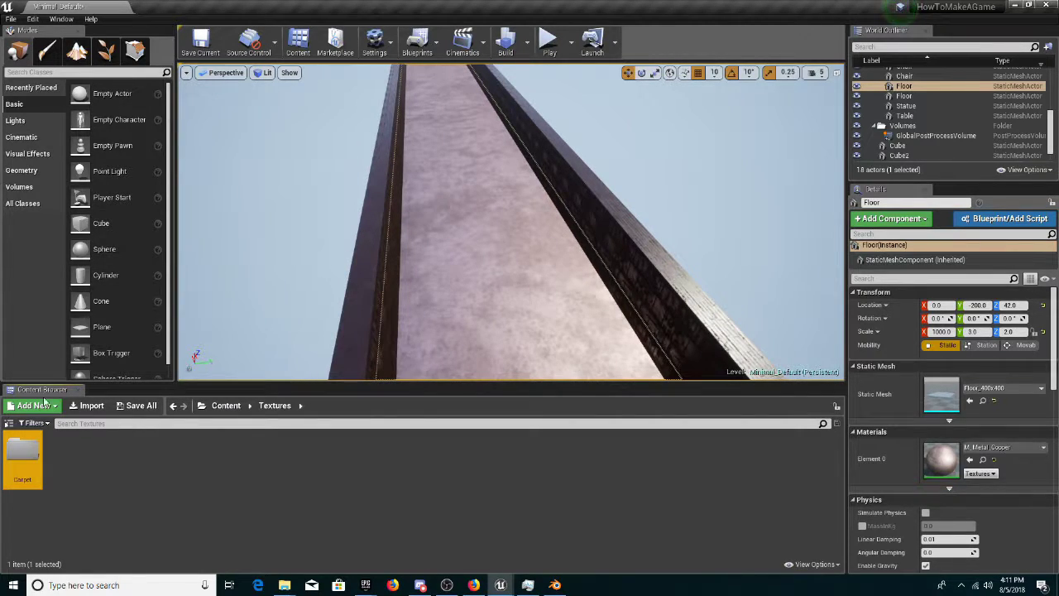
Import carpet_diffuse_1.png and carpet_normal_1.png from the Downloads Carpet folder into the project's Carpet folder
double_click(19, 455)
mouse_move(284, 586)
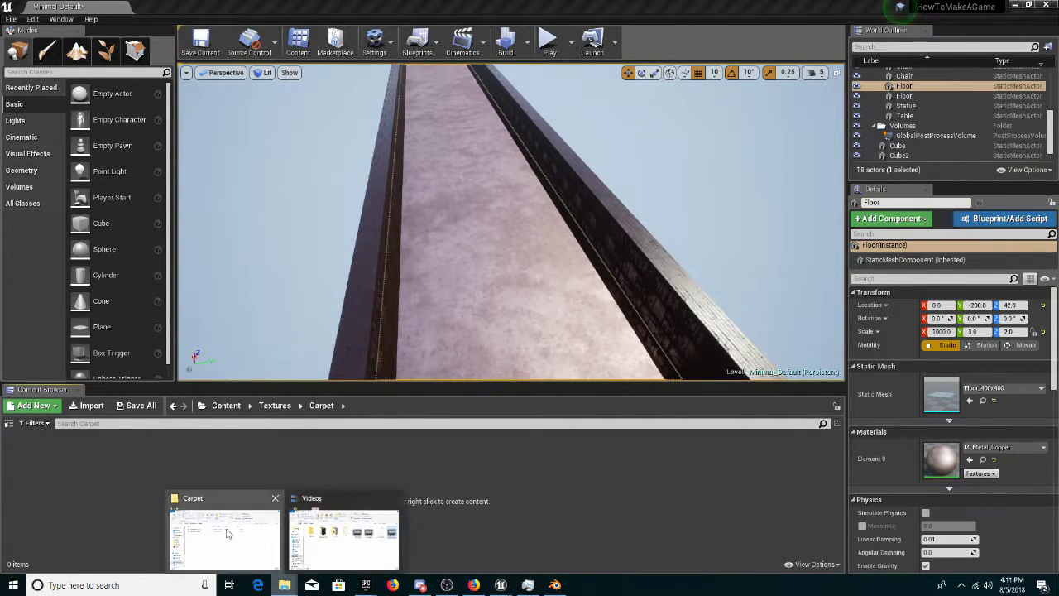
left_click(335, 551)
left_click_drag(450, 291, 453, 274)
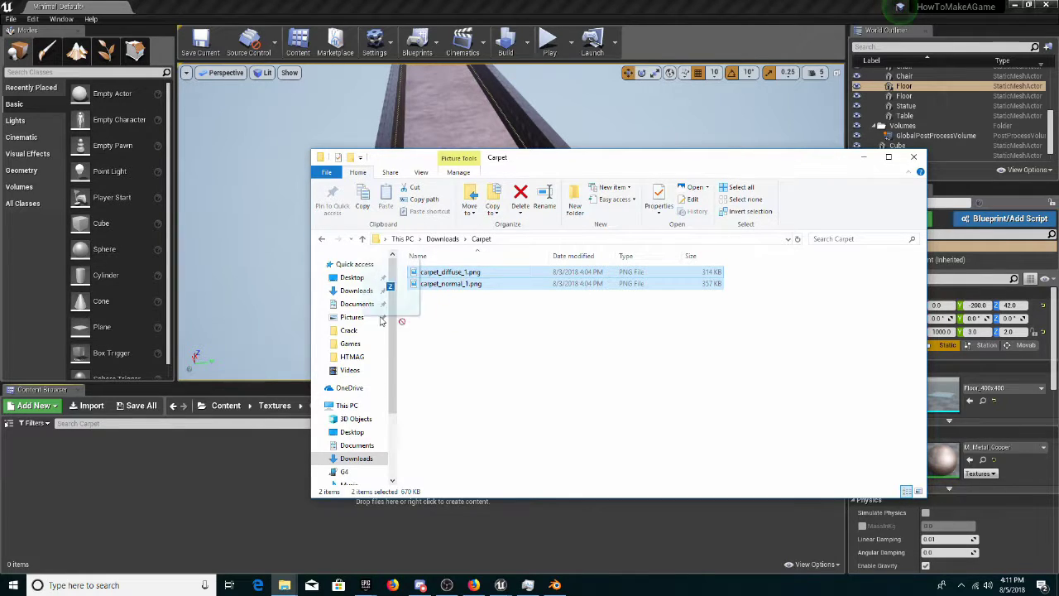
left_click_drag(167, 495, 171, 475)
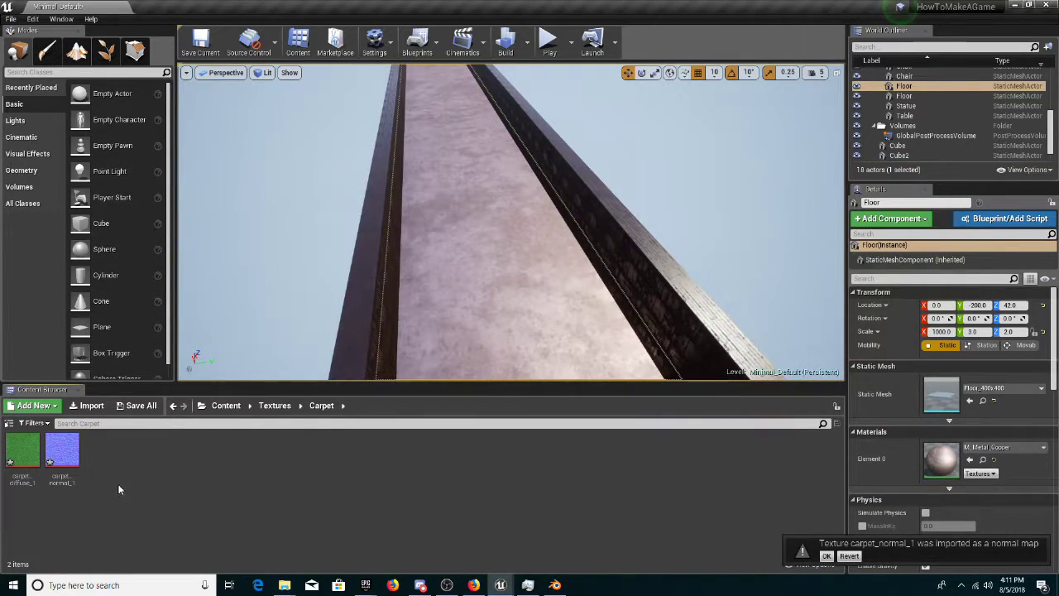
Create a material named Carpet in the Carpet folder and open it for editing
right_click(140, 474)
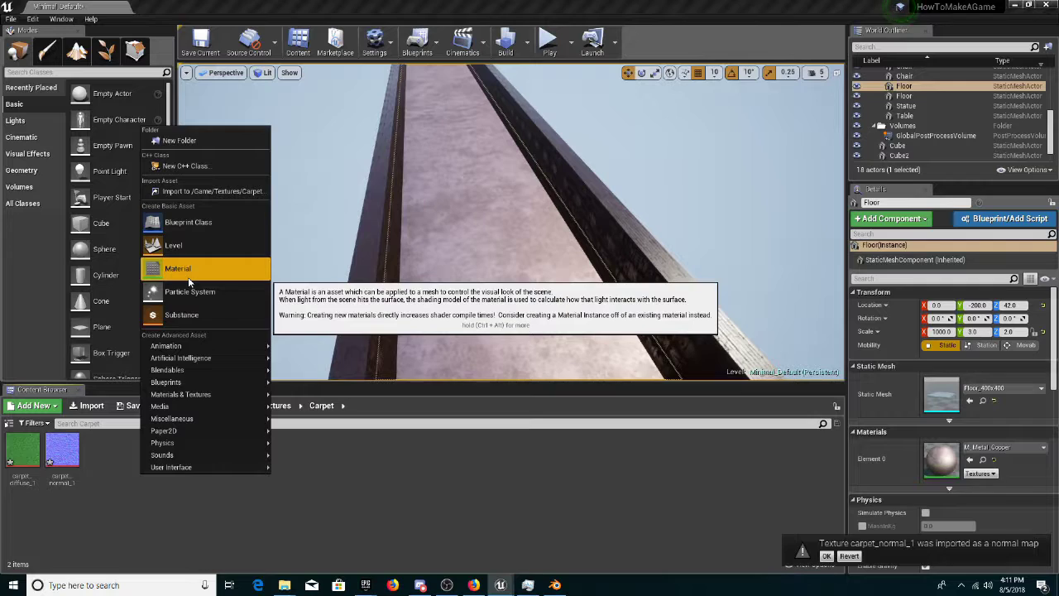
left_click(188, 273)
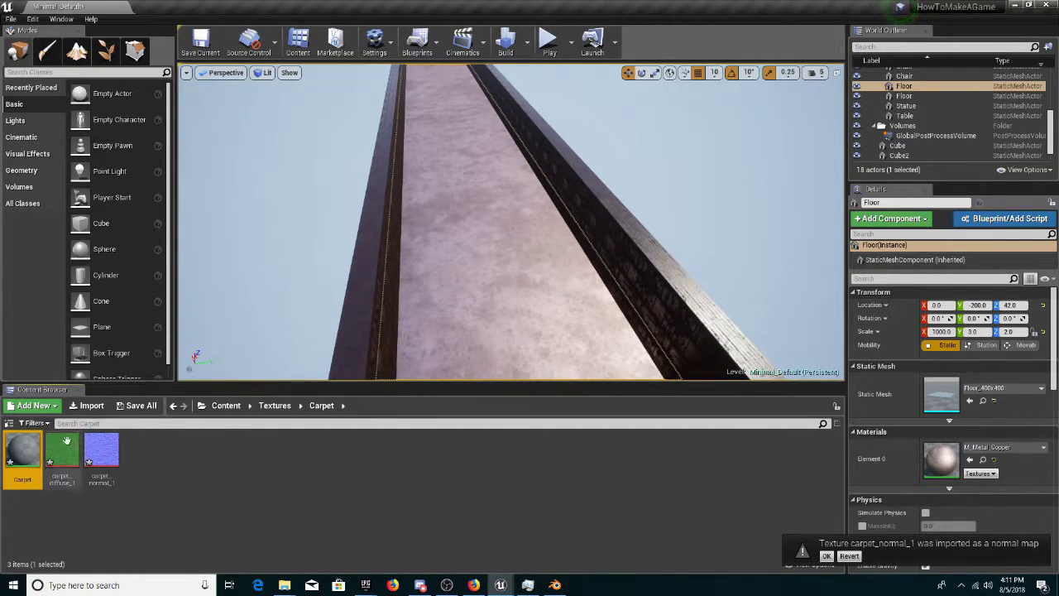
double_click(22, 451)
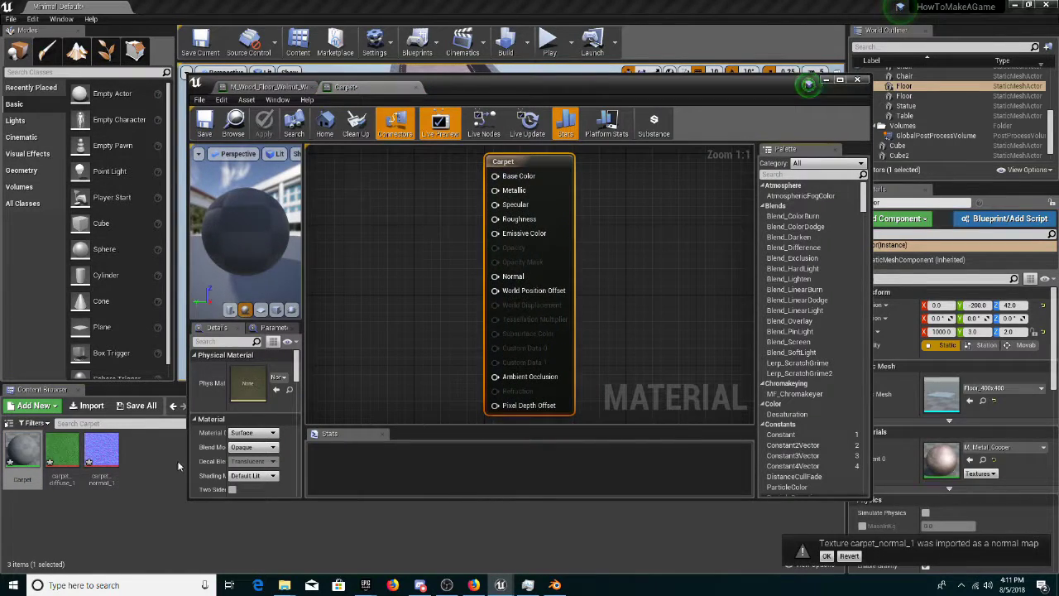
Add carpet_diffuse_1 and carpet_normal_1 to the Carpet material graph as texture samples
left_click(63, 467)
left_click(95, 464)
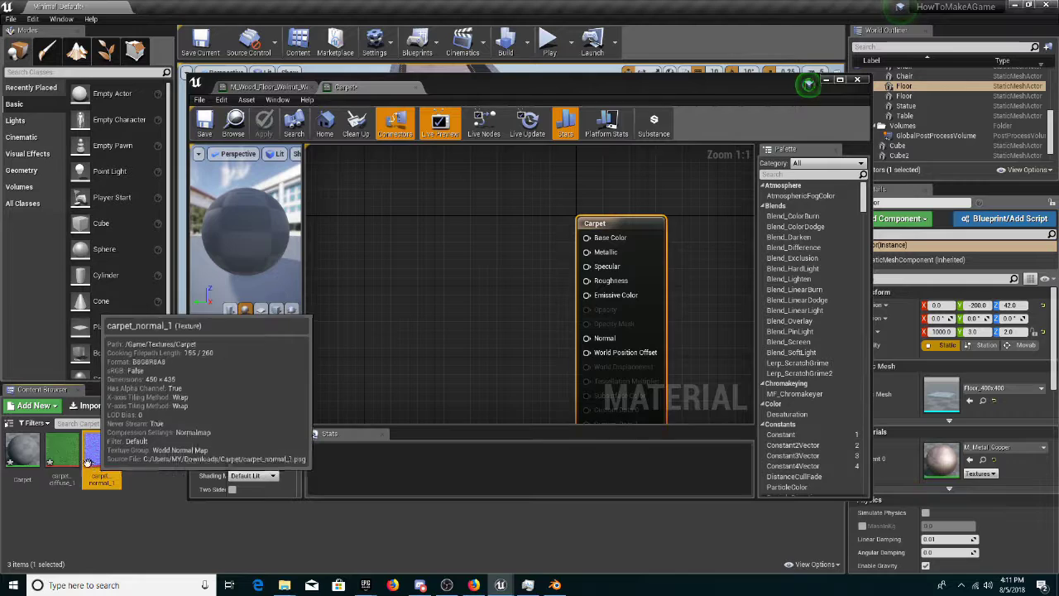
left_click(67, 462)
left_click_drag(96, 459, 436, 181, "ctrl")
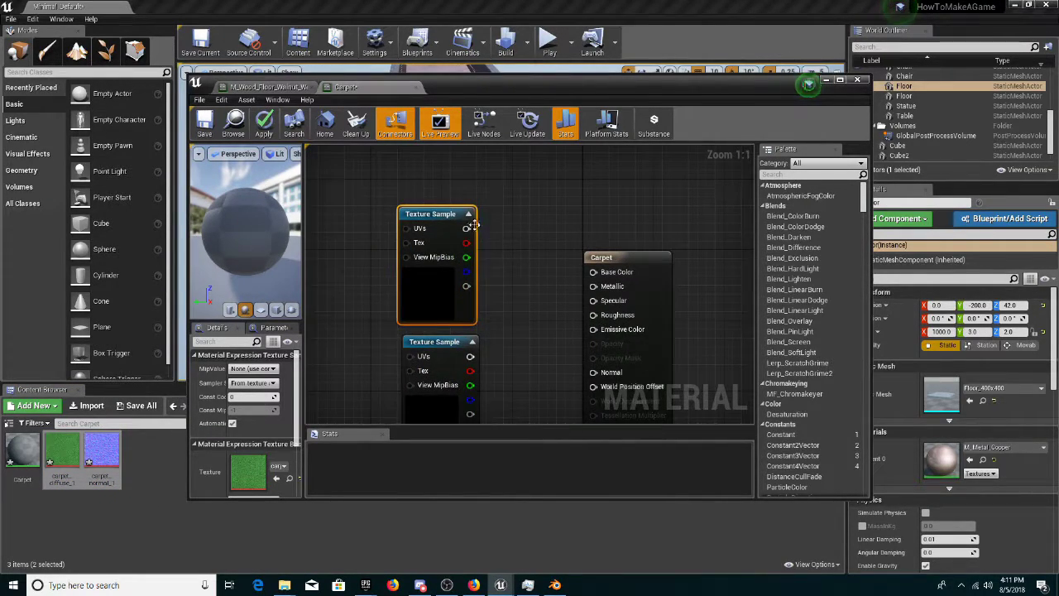
Delete both texture samples from the Carpet material graph
scroll(466, 228, "down", 2)
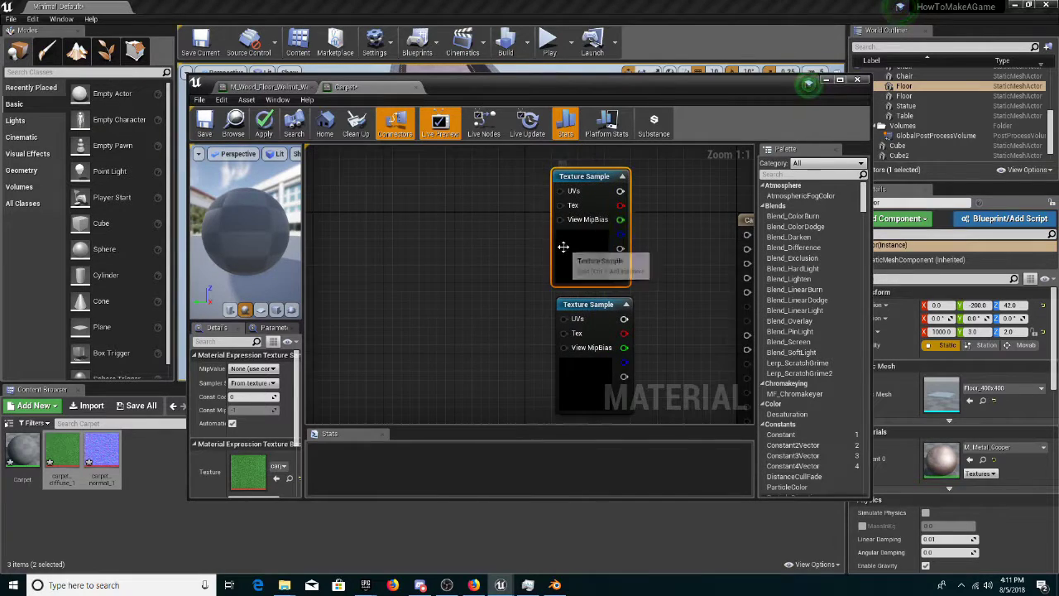
left_click(598, 327, "shift")
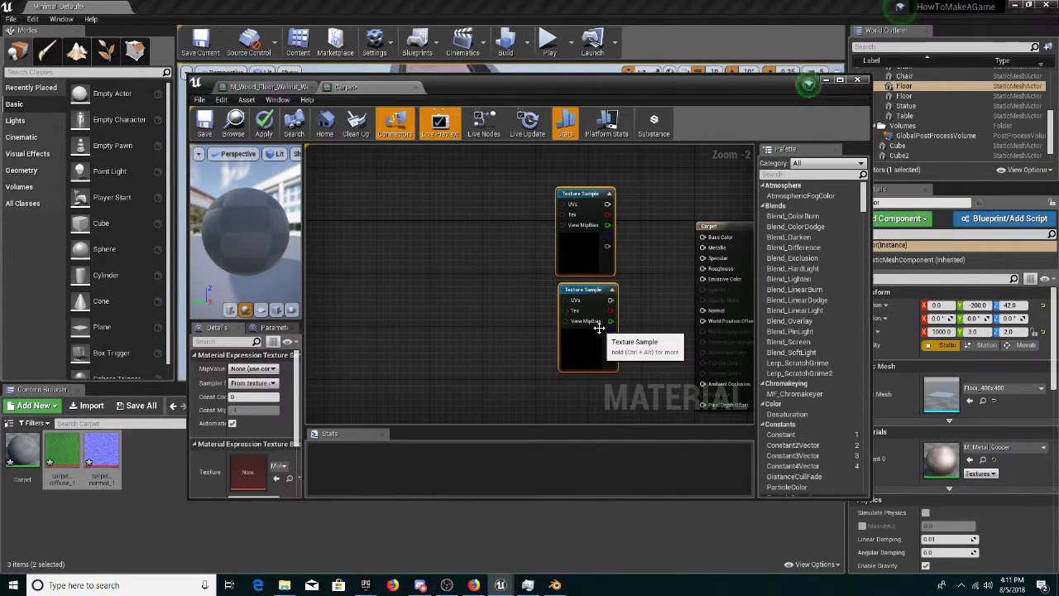
key("Delete")
Open the M_Ground_Grass material from the StarterContent Materials folder for editing
scroll(568, 288, "down", 2)
left_click(827, 80)
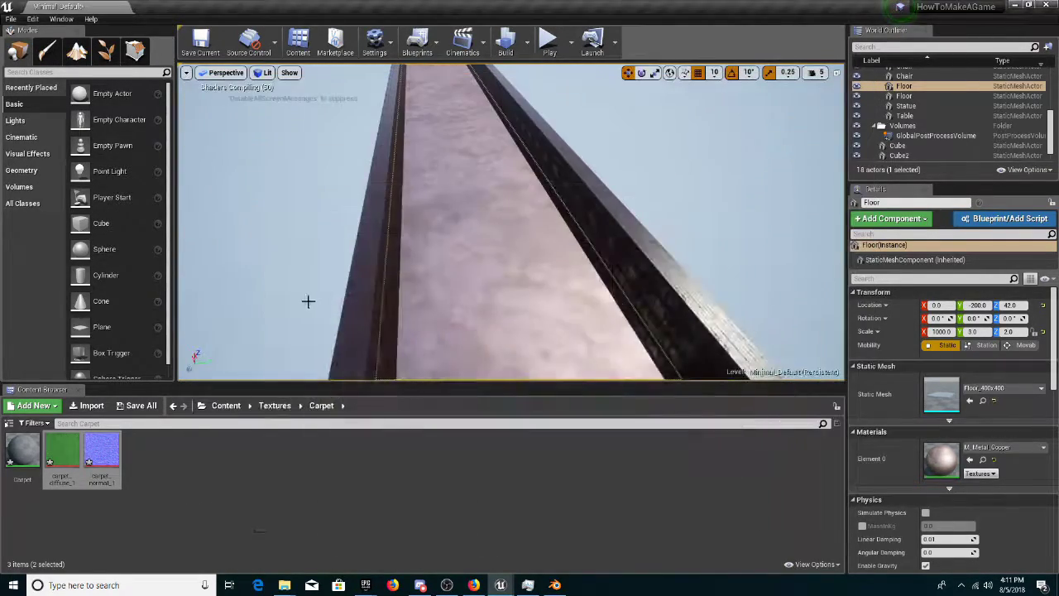
left_click(236, 405)
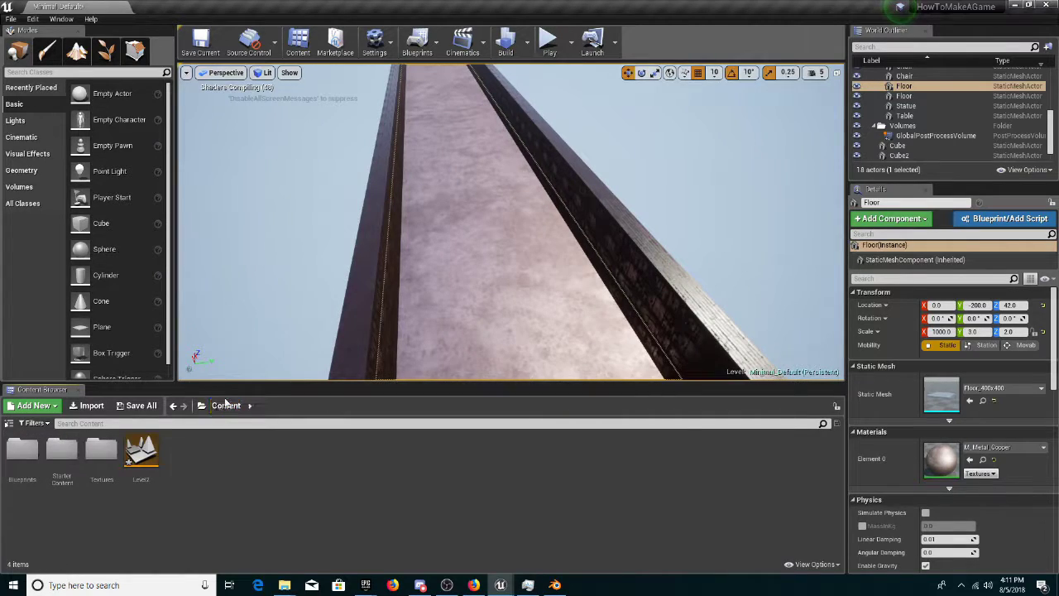
double_click(63, 459)
double_click(220, 455)
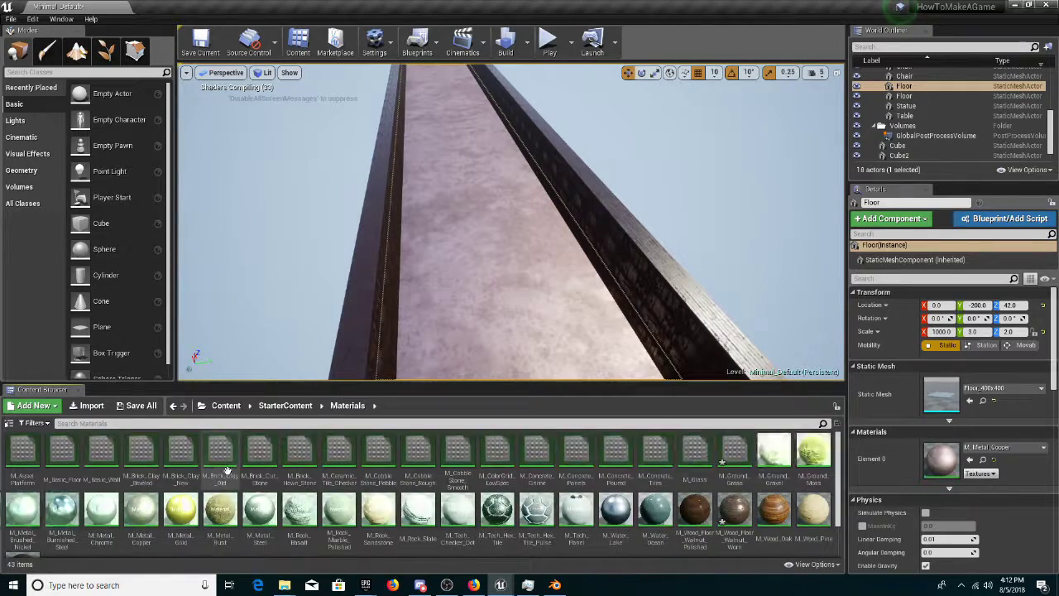
double_click(775, 464)
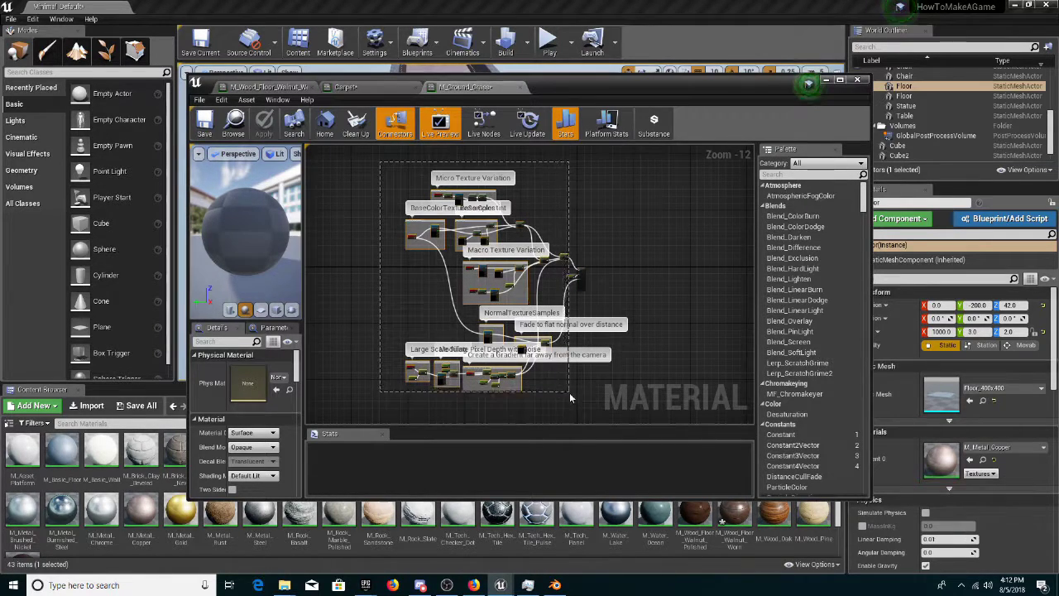
Copy all nodes except the material output from the M_Ground_Grass graph and paste them into the emptied Carpet material graph
left_click_drag(570, 393, 570, 394)
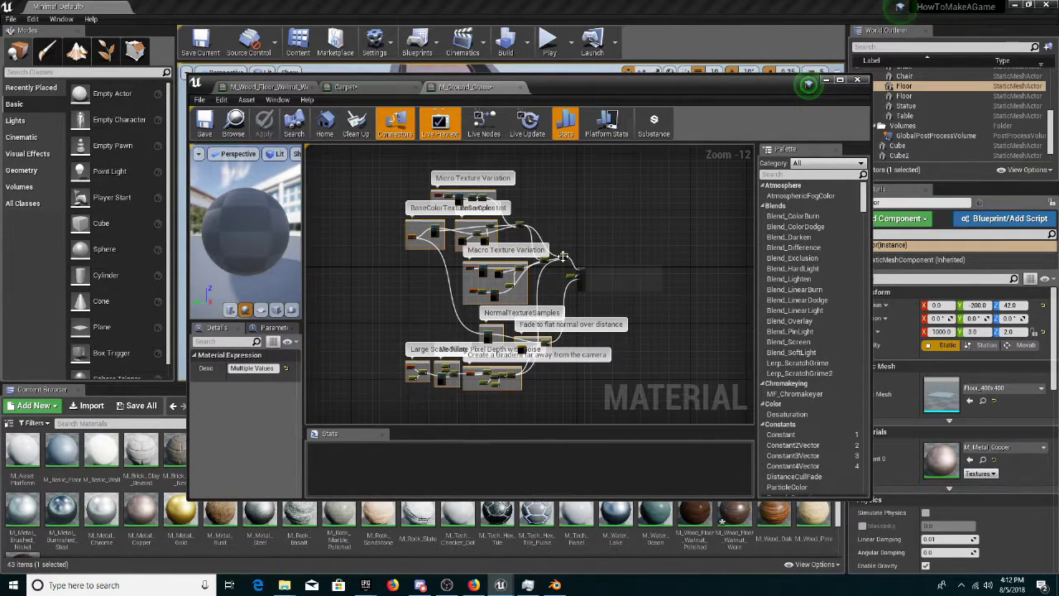
scroll(560, 248, "up", 6)
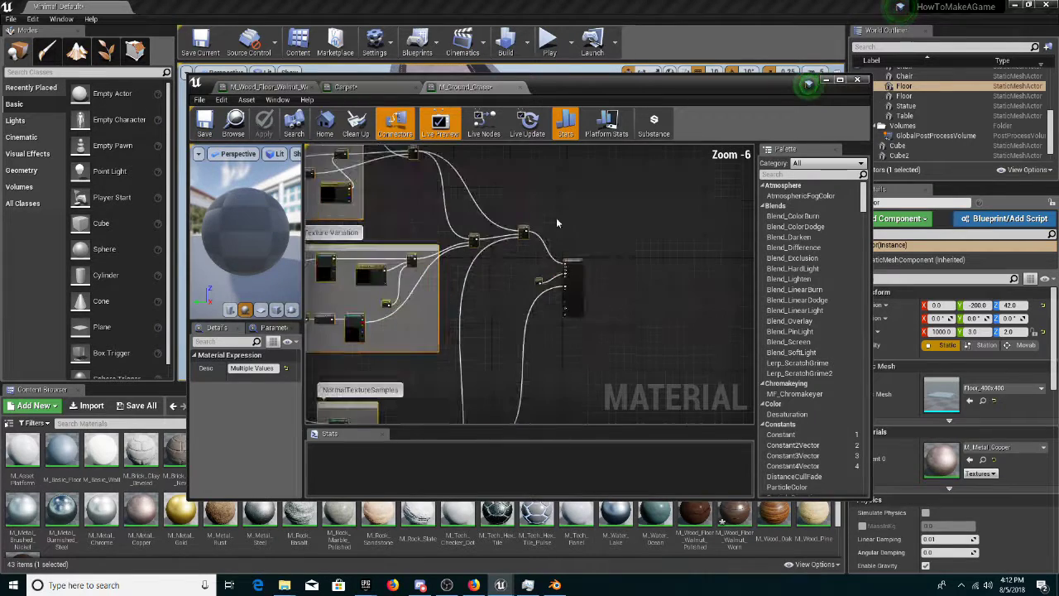
key("Delete")
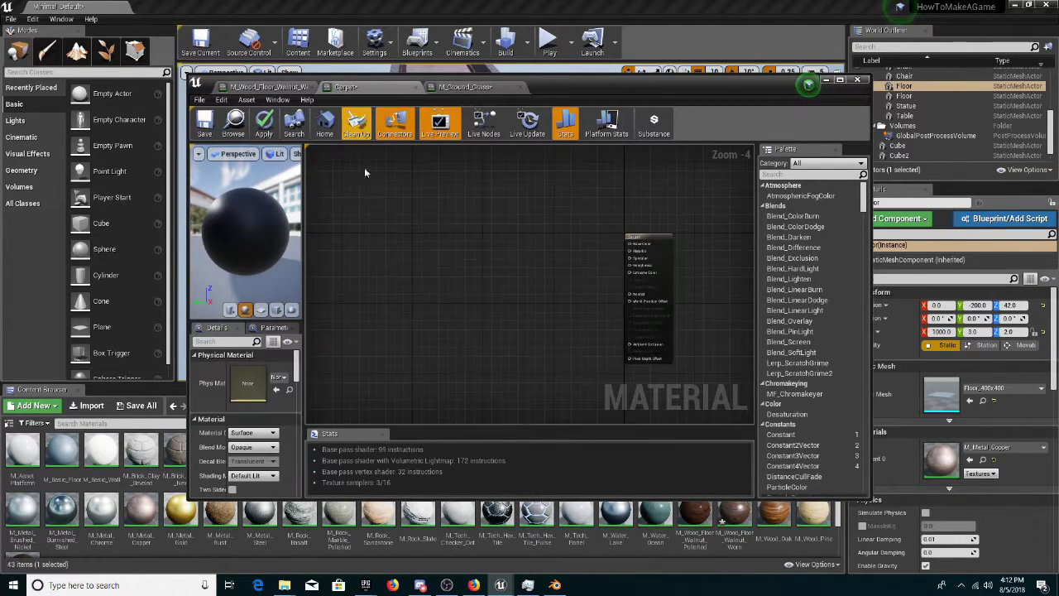
scroll(376, 216, "down", 3)
right_click_drag(383, 230, 530, 364)
key("ctrl+v")
scroll(569, 223, "up", 2)
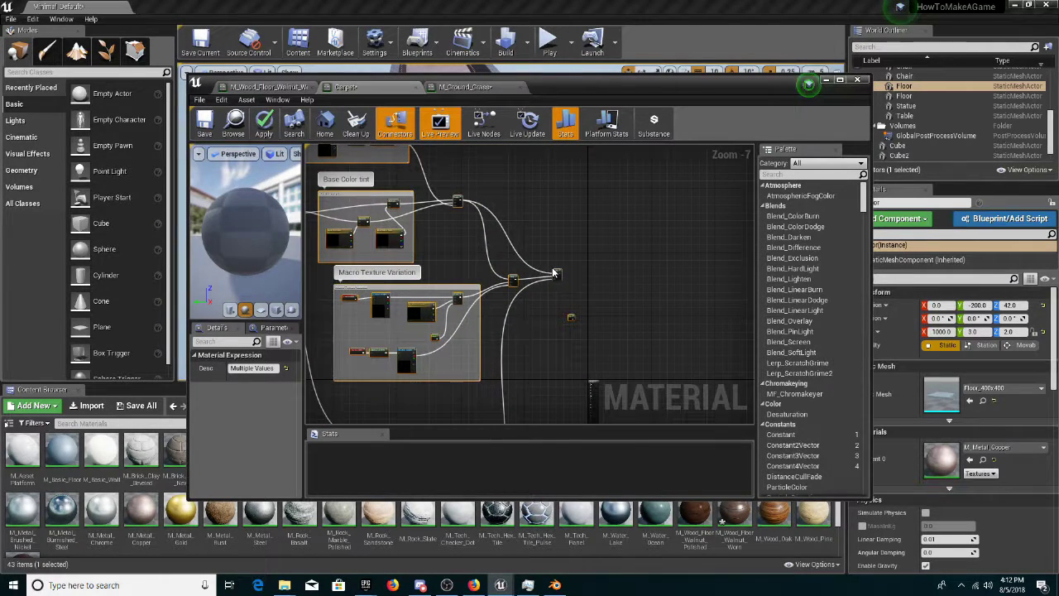
left_click_drag(554, 270, 541, 365)
right_click_drag(594, 320, 586, 207)
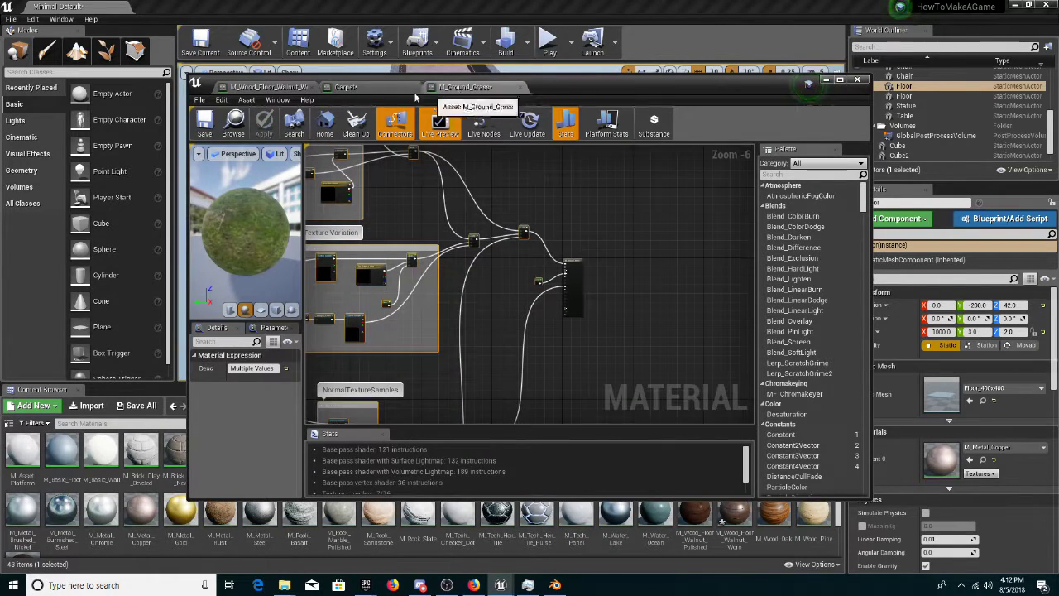
Connect the final Lerp node's output to the Base Color input of the Carpet material
left_click(346, 87)
right_click_drag(494, 302, 539, 326)
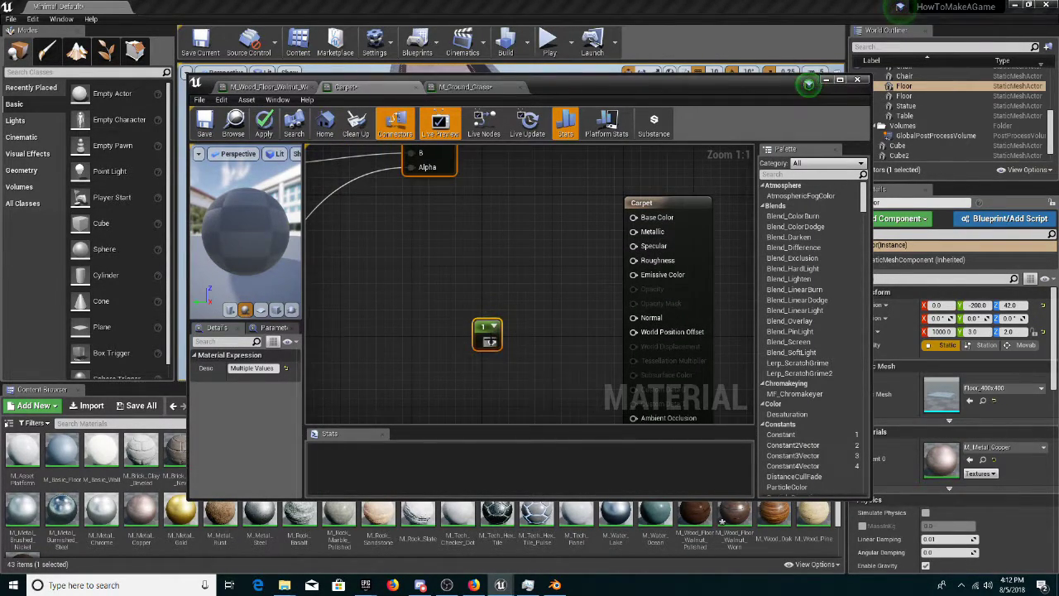
left_click_drag(490, 340, 634, 218)
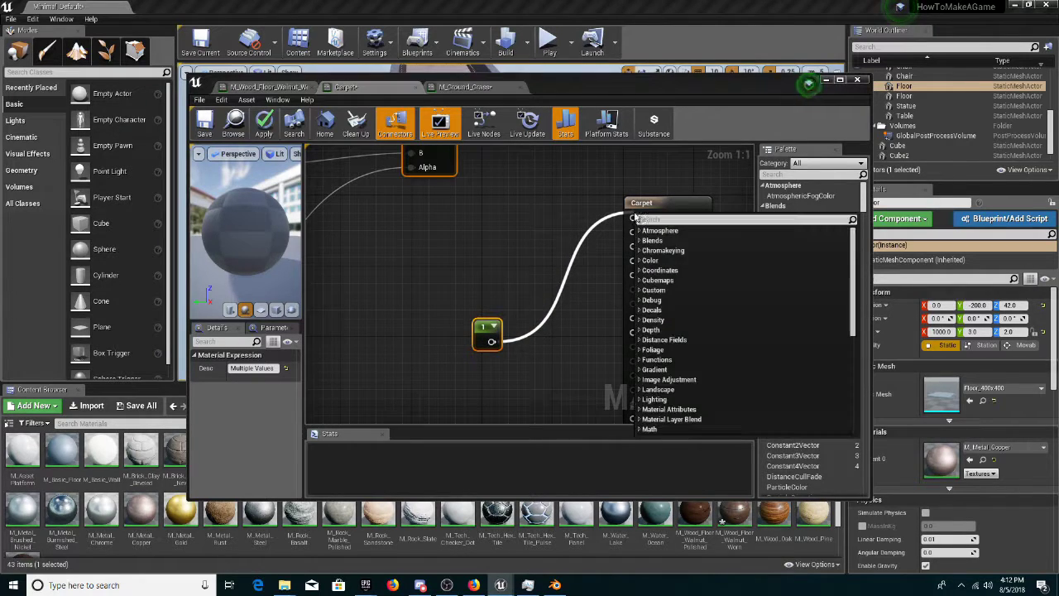
left_click(532, 257)
left_click_drag(492, 341, 640, 221)
right_click_drag(594, 232, 595, 249)
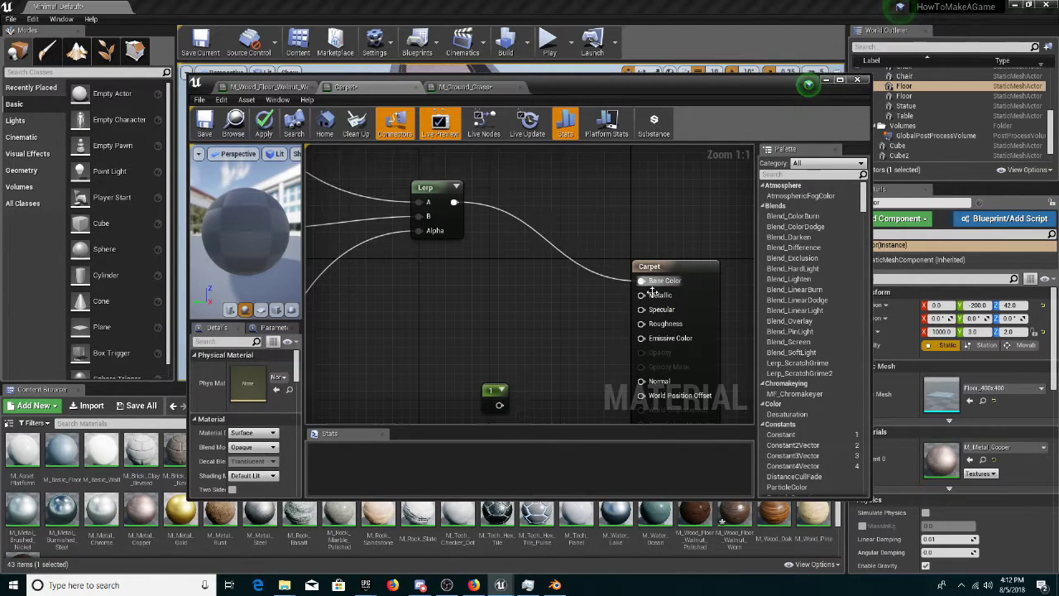
Connect the constant 1 node to Roughness and the Lerp from the flat-normal fade group to the Carpet material's Normal input
left_click_drag(641, 323, 633, 338)
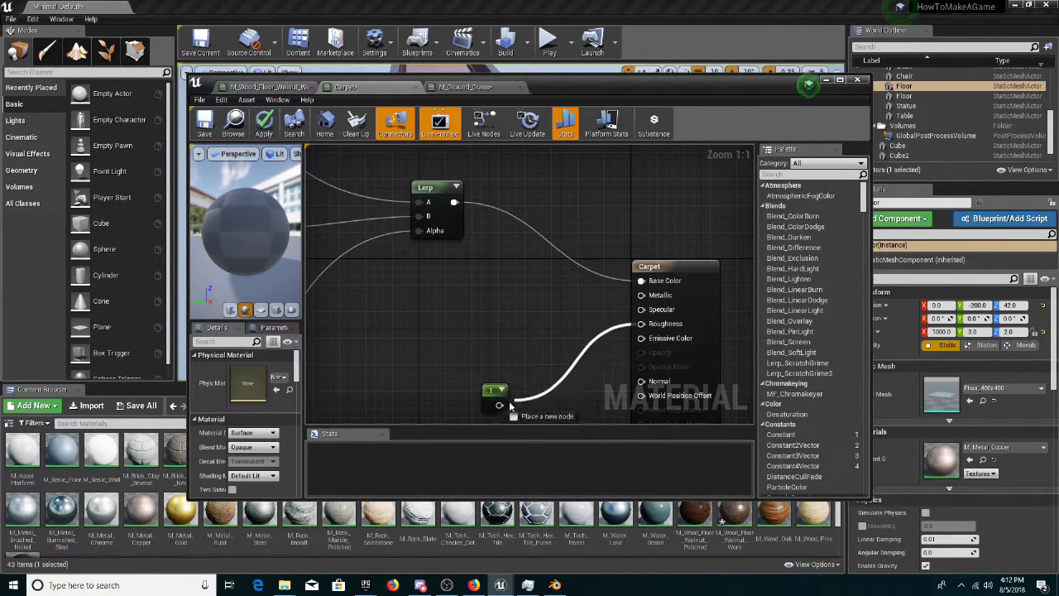
left_click_drag(510, 405, 501, 405)
scroll(562, 347, "down", 6)
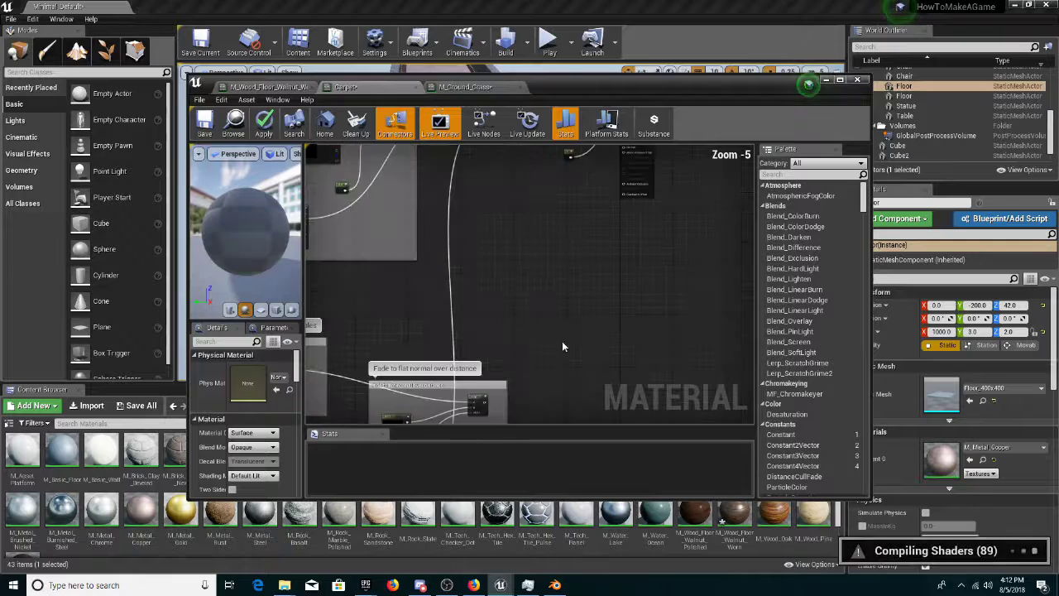
right_click_drag(563, 344, 563, 278)
left_click_drag(485, 337, 624, 307)
Assign carpet_diffuse_1 to the texture sample in the BaseColorTextureSamples group
scroll(462, 294, "down", 1)
right_click_drag(310, 303, 596, 392)
scroll(483, 289, "up", 4)
right_click_drag(463, 230, 518, 157)
right_click_drag(422, 377, 483, 272)
right_click_drag(471, 206, 493, 264)
left_click(516, 275)
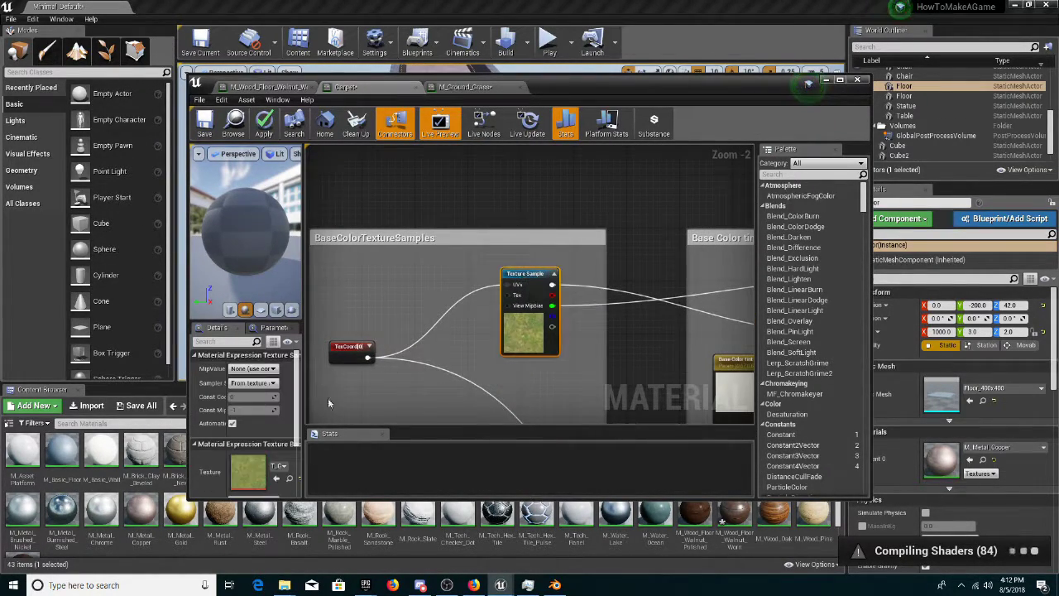
left_click(278, 466)
type("car")
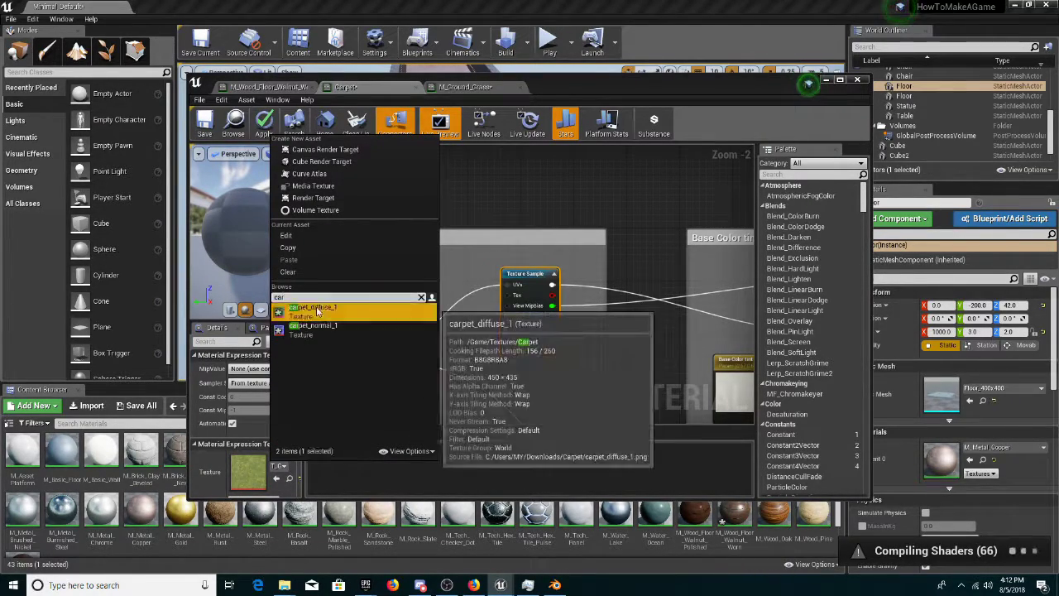
left_click(317, 310)
Assign carpet_diffuse_1 to the grass texture sample in the Macro Texture Variation group
scroll(507, 316, "down", 1)
right_click_drag(558, 414, 212, 173)
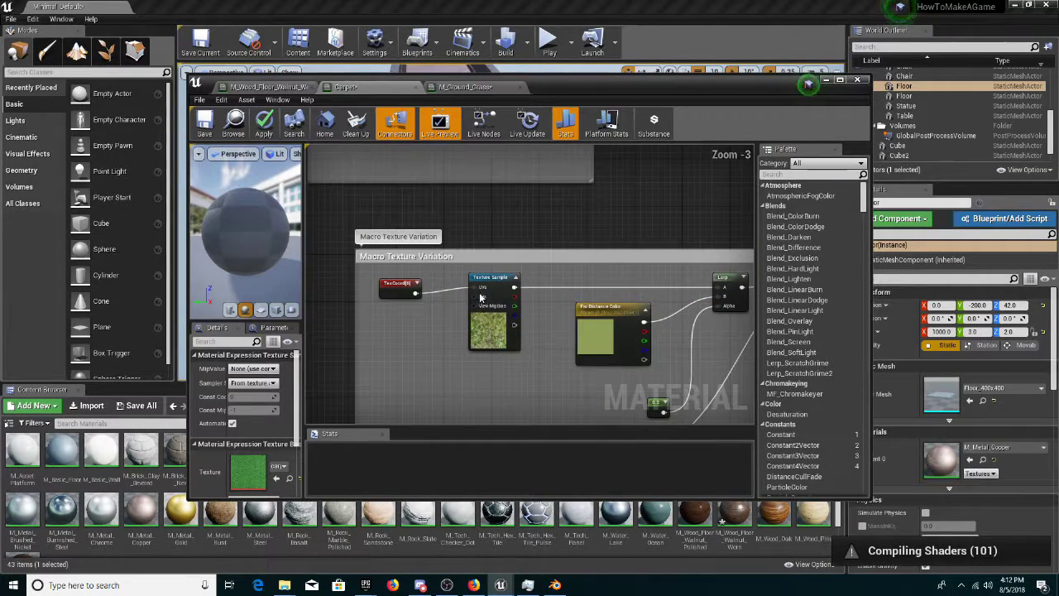
left_click(280, 464)
type("car")
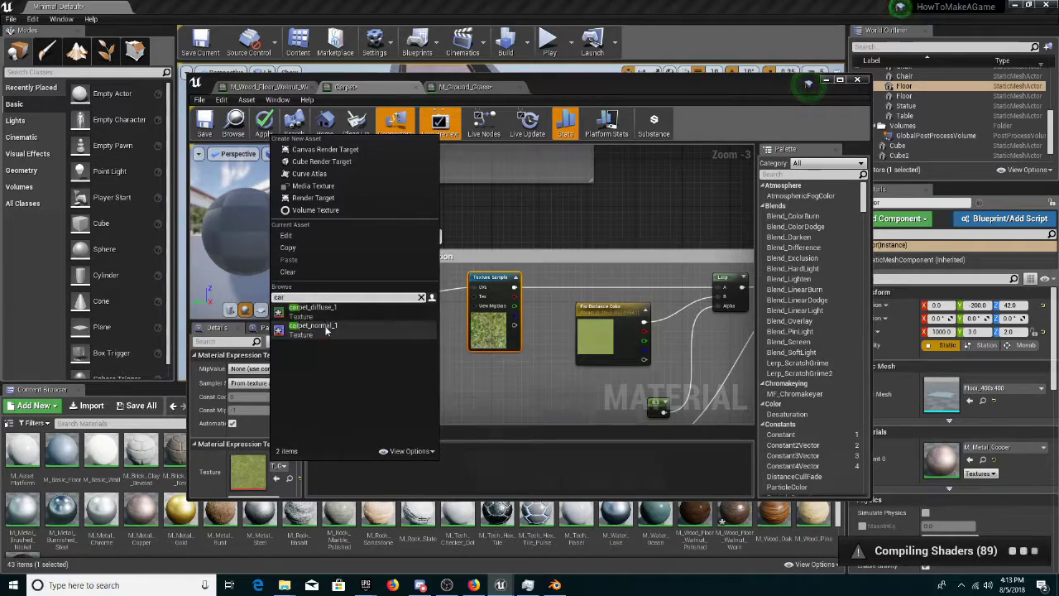
left_click(312, 307)
Assign carpet_normal_1 to the texture sample in the NormalTextureSamples group
scroll(329, 313, "down", 3)
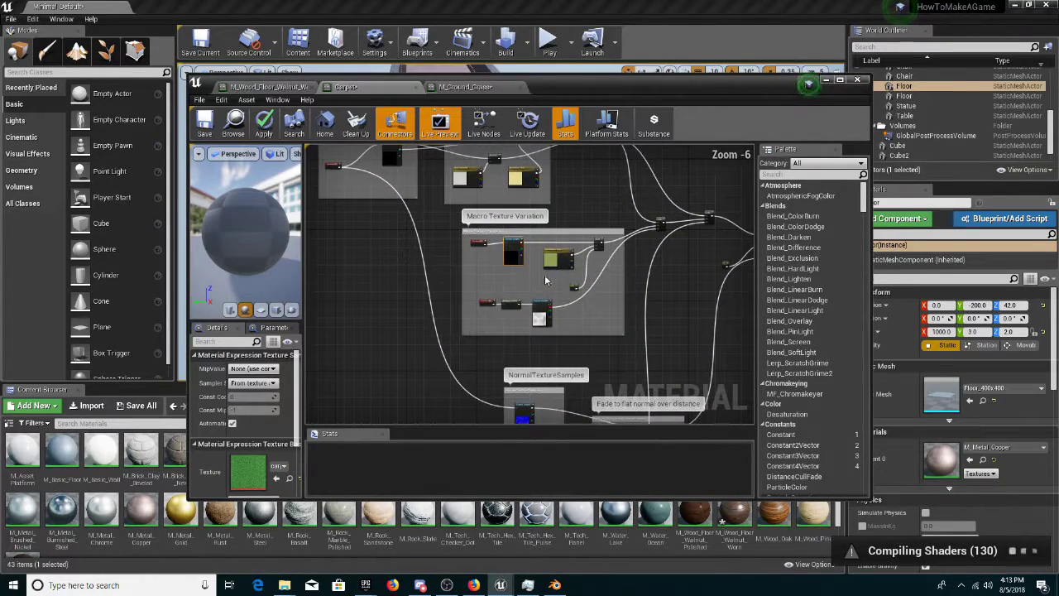
scroll(538, 299, "up", 1)
right_click_drag(542, 347, 514, 222)
right_click_drag(518, 377, 520, 335)
scroll(466, 283, "up", 2)
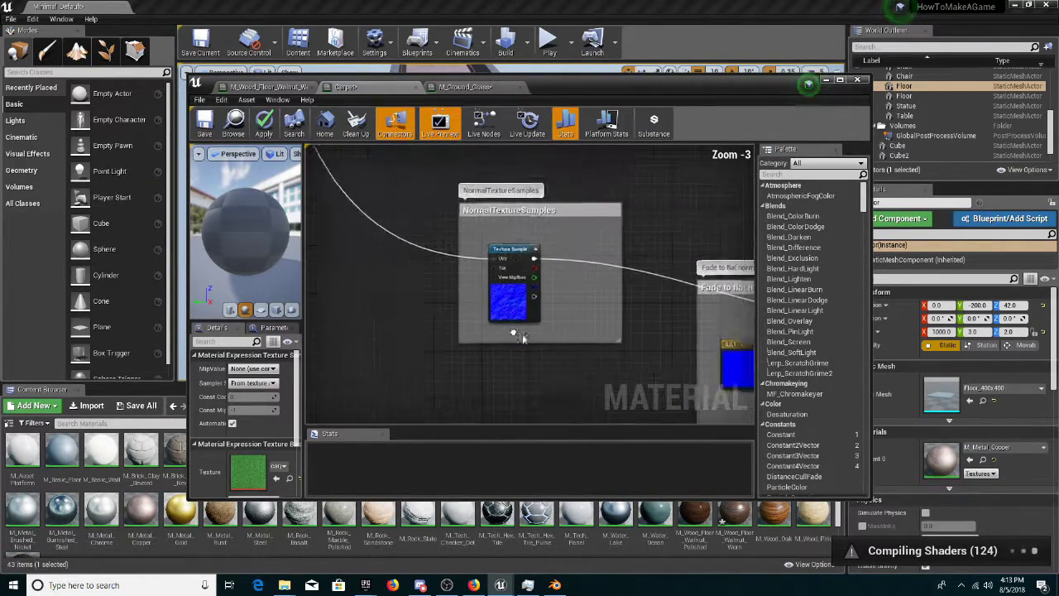
left_click(515, 285)
left_click(279, 465)
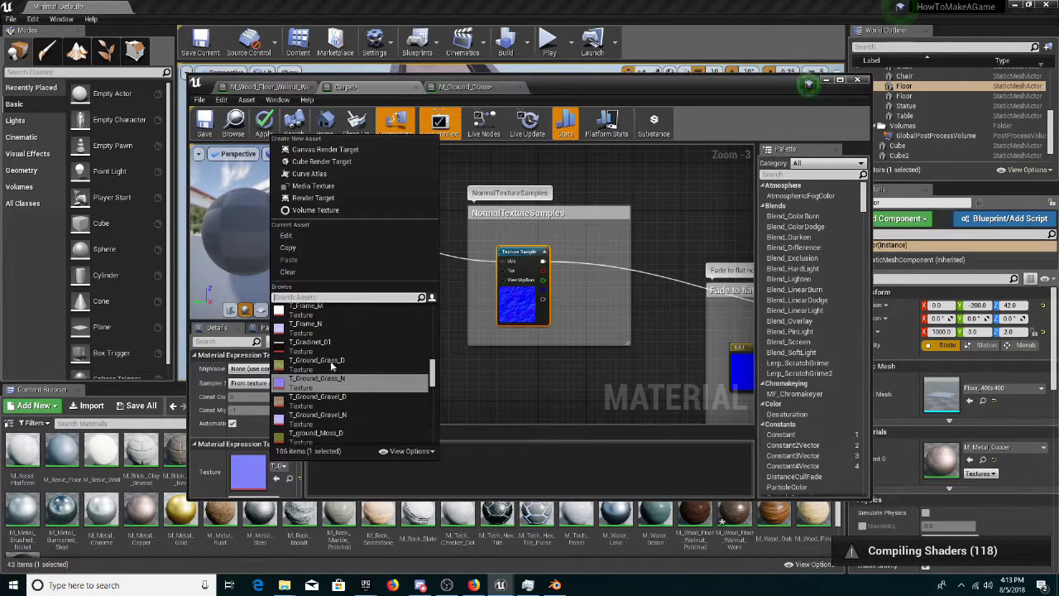
type("carop")
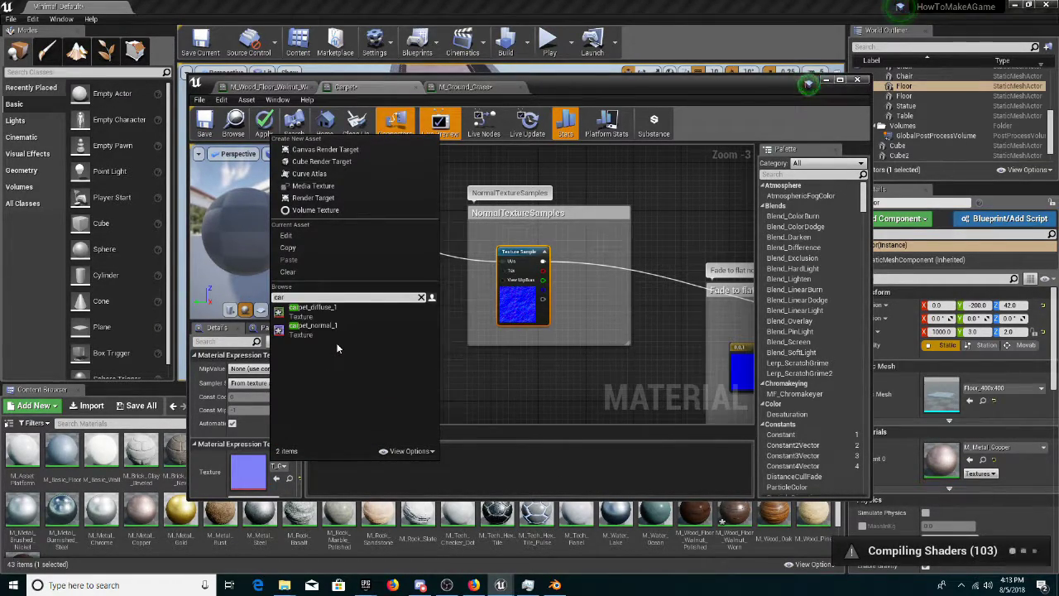
left_click(338, 340)
Widen the Micro Texture Variation comment box and move its TexCoord node farther from the Multiply node
scroll(376, 311, "down", 3)
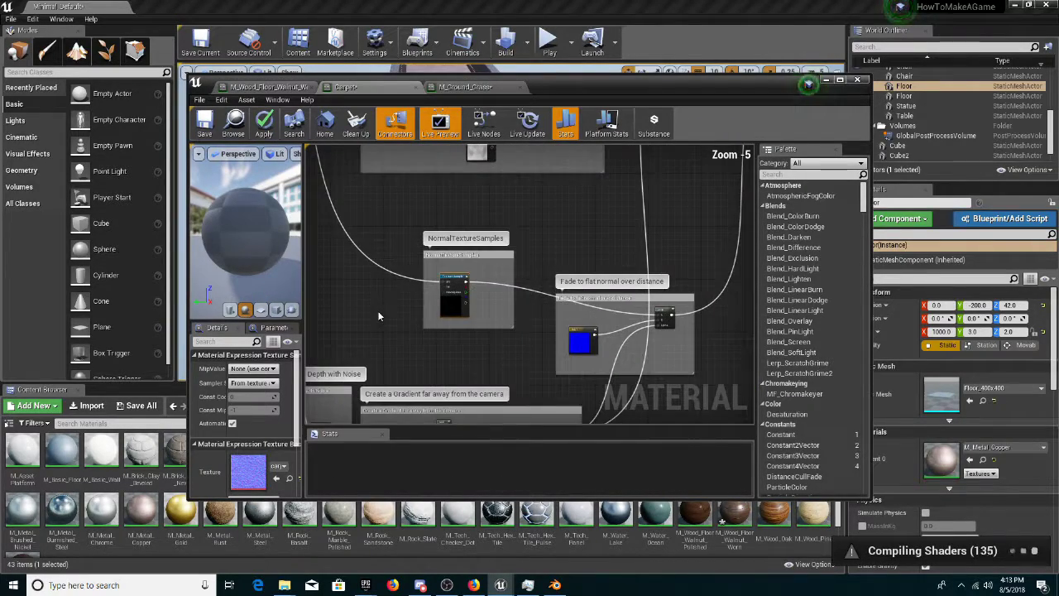
scroll(378, 310, "up", 1)
right_click_drag(428, 299, 538, 389)
scroll(494, 319, "up", 1)
scroll(492, 318, "up", 2)
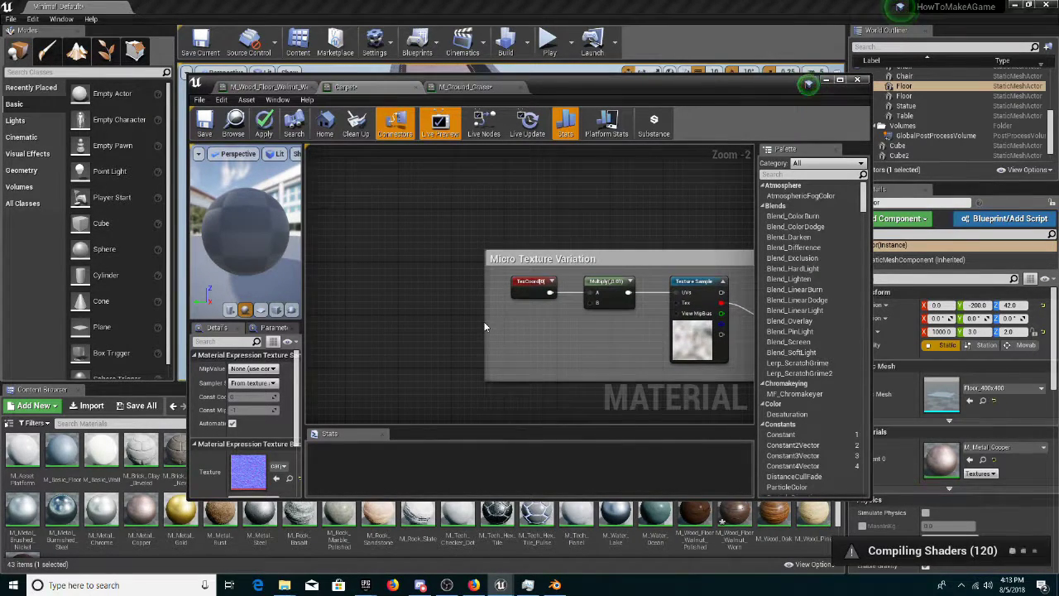
left_click_drag(488, 322, 352, 322)
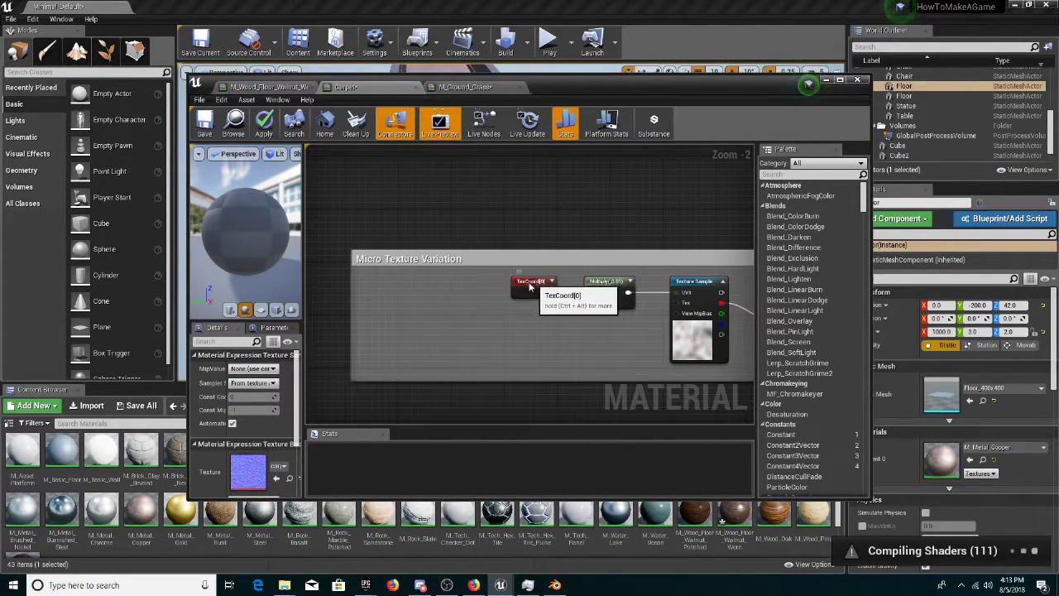
left_click_drag(533, 283, 428, 284)
right_click_drag(493, 317, 524, 299)
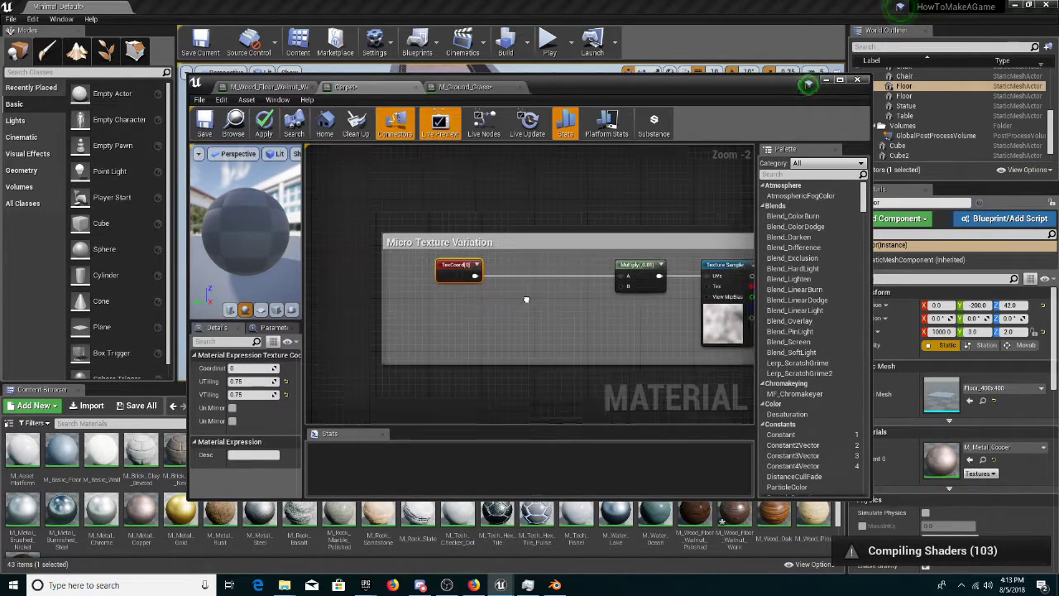
Copy the ObjectScale, Mask and Multiply nodes from M_Wood_Floor_Walnut_Worn into Carpet's Micro Texture Variation group and connect its TexCoord to the new Multiply
left_click(266, 88)
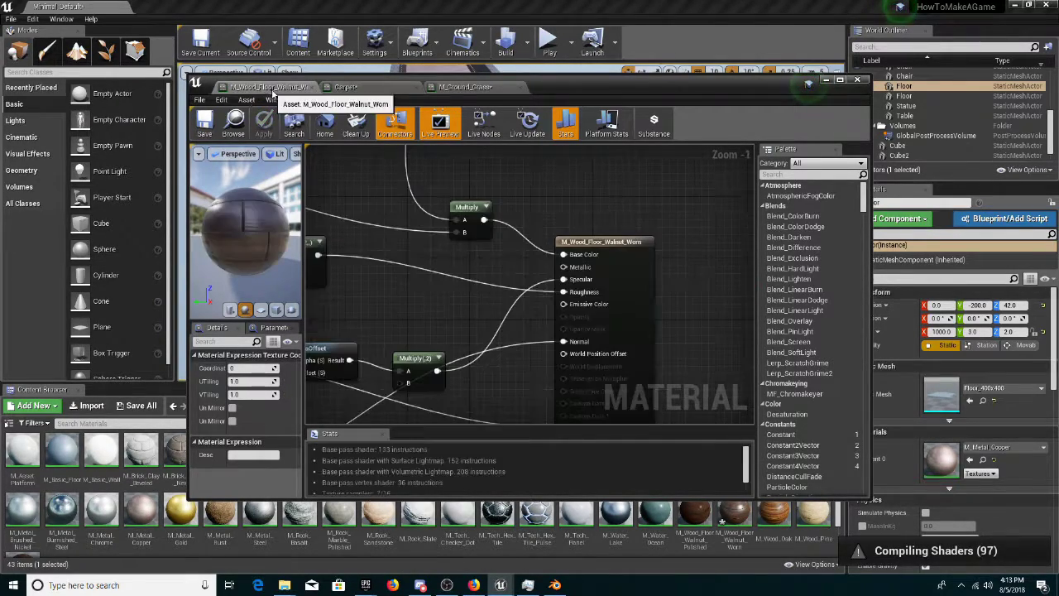
scroll(489, 298, "down", 2)
right_click_drag(383, 288, 588, 284)
scroll(451, 263, "down", 4)
scroll(437, 318, "up", 3)
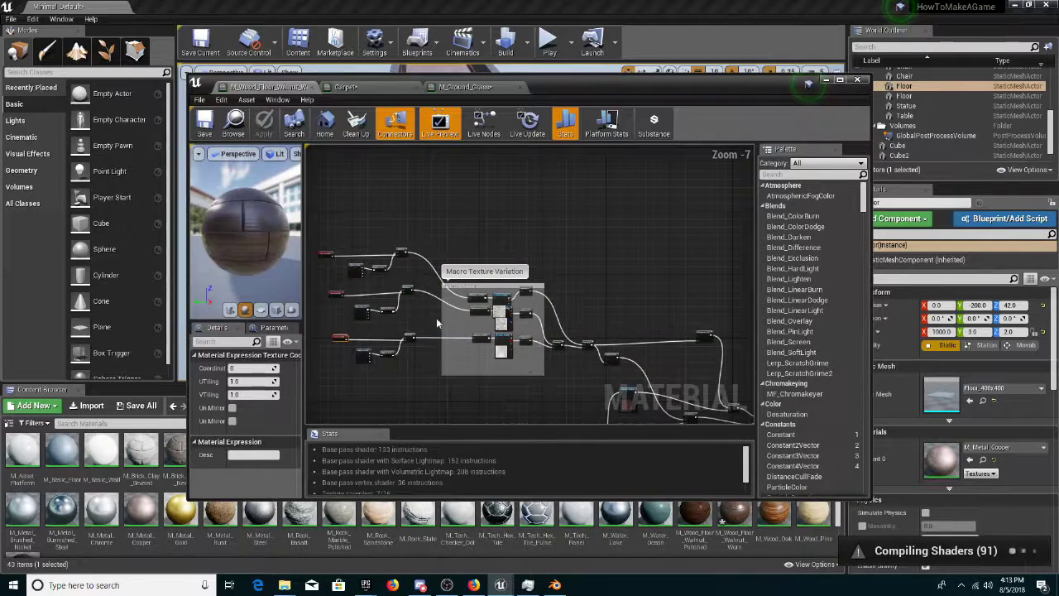
left_click_drag(516, 385, 515, 384)
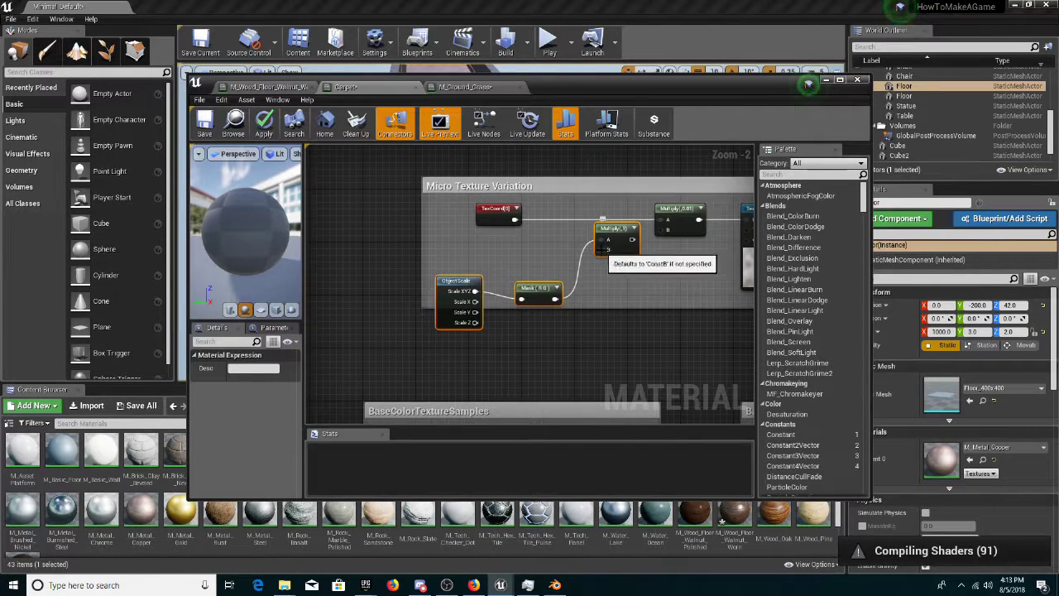
left_click_drag(624, 240, 611, 240)
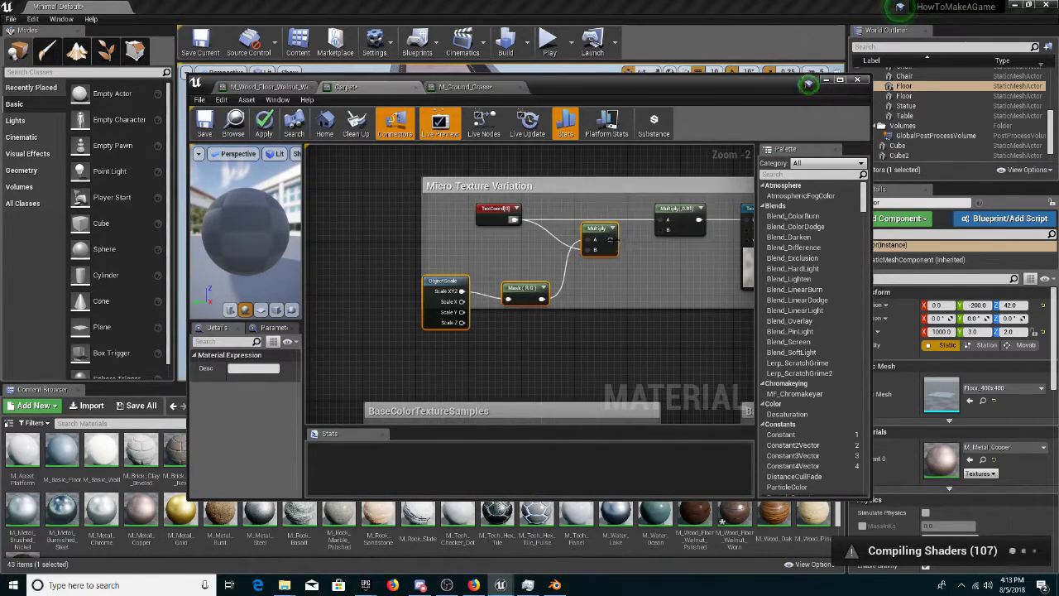
Paste the ObjectScale, Mask and Multiply nodes into the BaseColorTextureSamples group and arrange them beside its TexCoord
scroll(642, 278, "down", 4)
right_click_drag(640, 363, 612, 279)
scroll(613, 279, "up", 3)
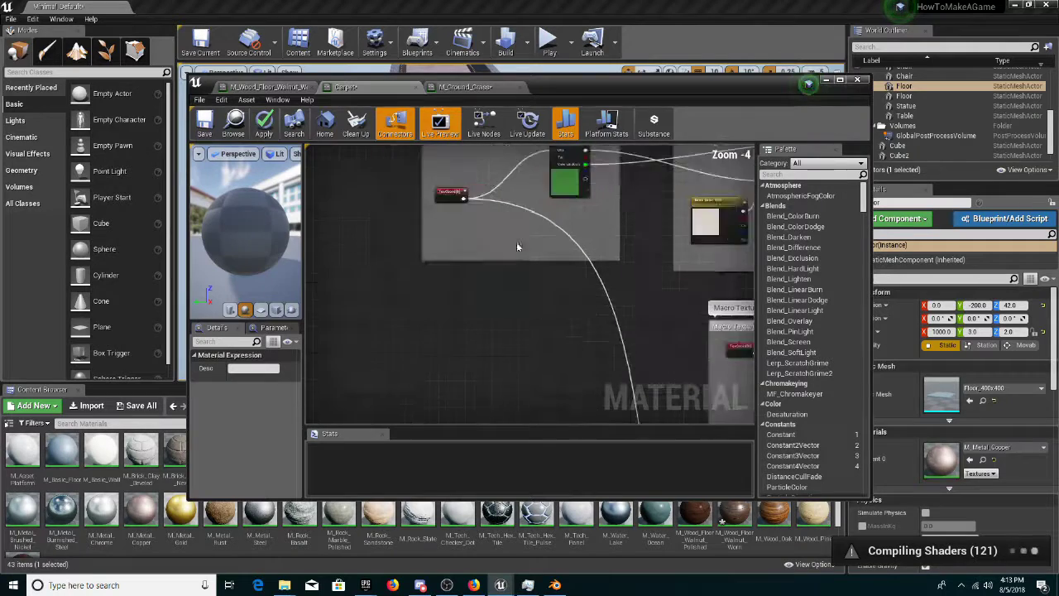
right_click_drag(488, 233, 501, 300)
key("ctrl+z")
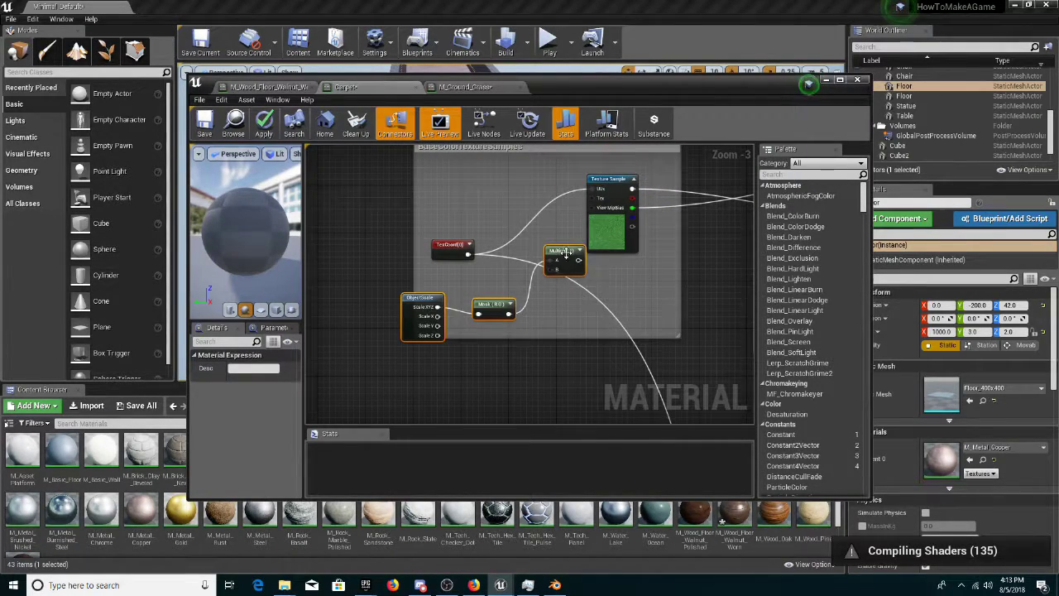
left_click_drag(566, 254, 594, 189)
left_click_drag(523, 260, 499, 346)
Move both TexCoord nodes of the Macro Texture Variation group outward to make room beside their texture sample and Multiply nodes
scroll(516, 251, "down", 3)
right_click_drag(512, 203, 542, 284)
scroll(519, 278, "up", 2)
right_click_drag(515, 244, 532, 316)
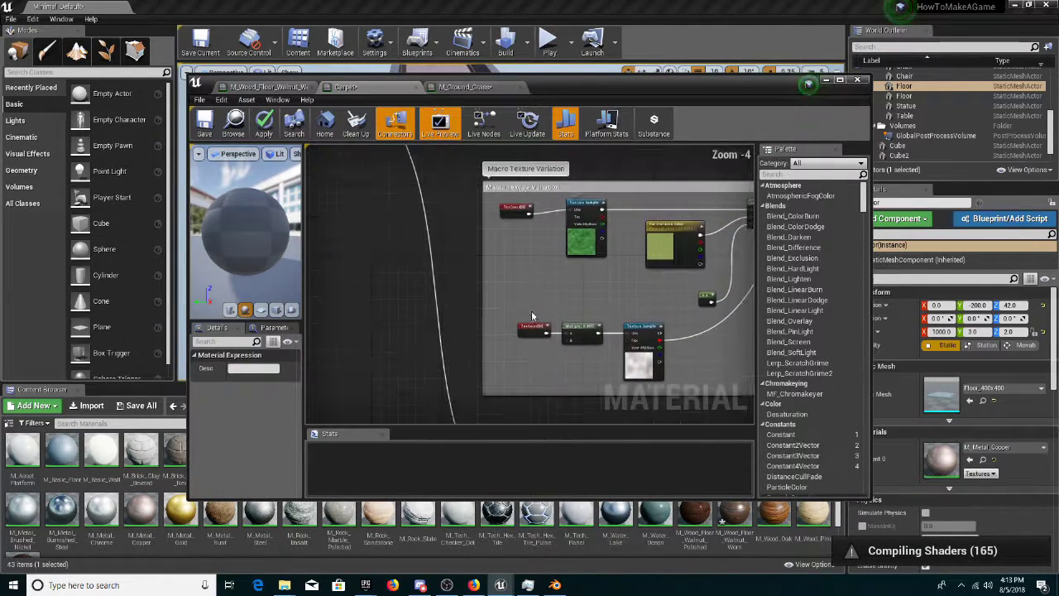
left_click_drag(527, 327, 469, 327)
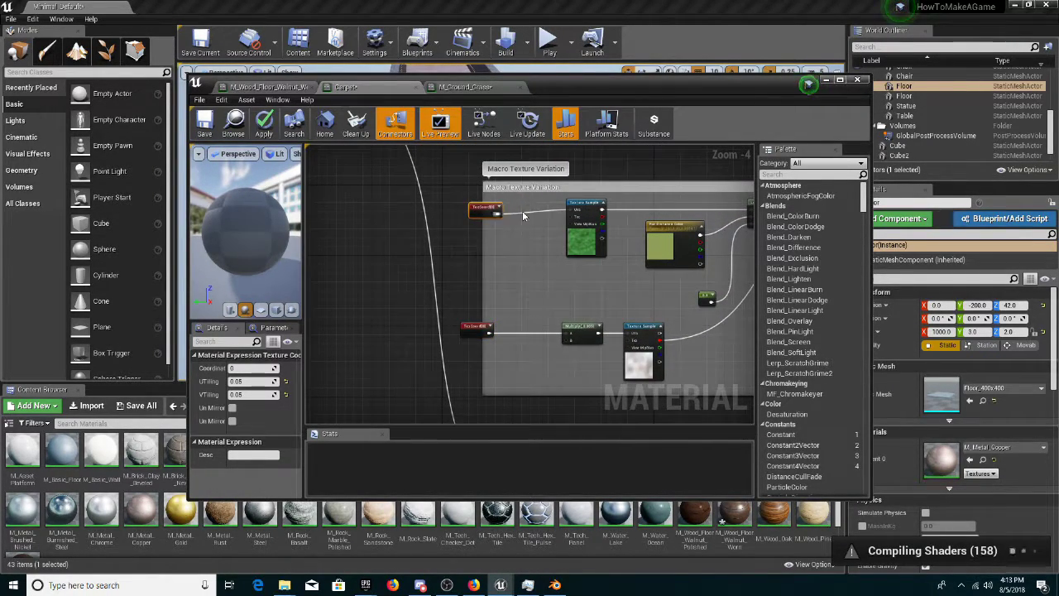
left_click_drag(478, 208, 473, 208)
Paste two sets of ObjectScale, Mask and Multiply nodes into Macro Texture Variation, placing one beside each TexCoord node
key("ctrl+v")
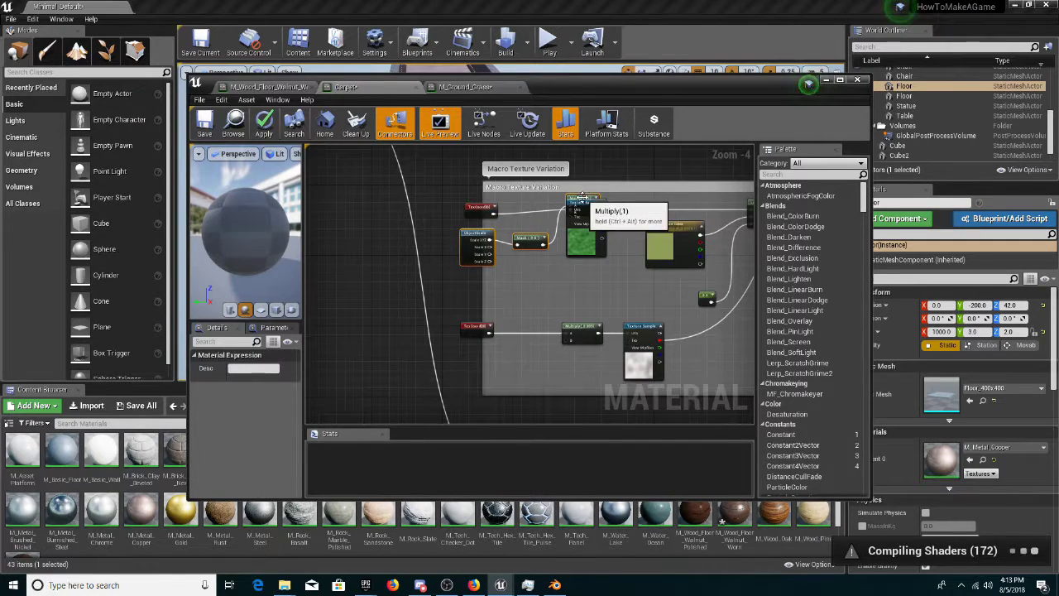
left_click_drag(583, 199, 538, 217)
key("ctrl+v")
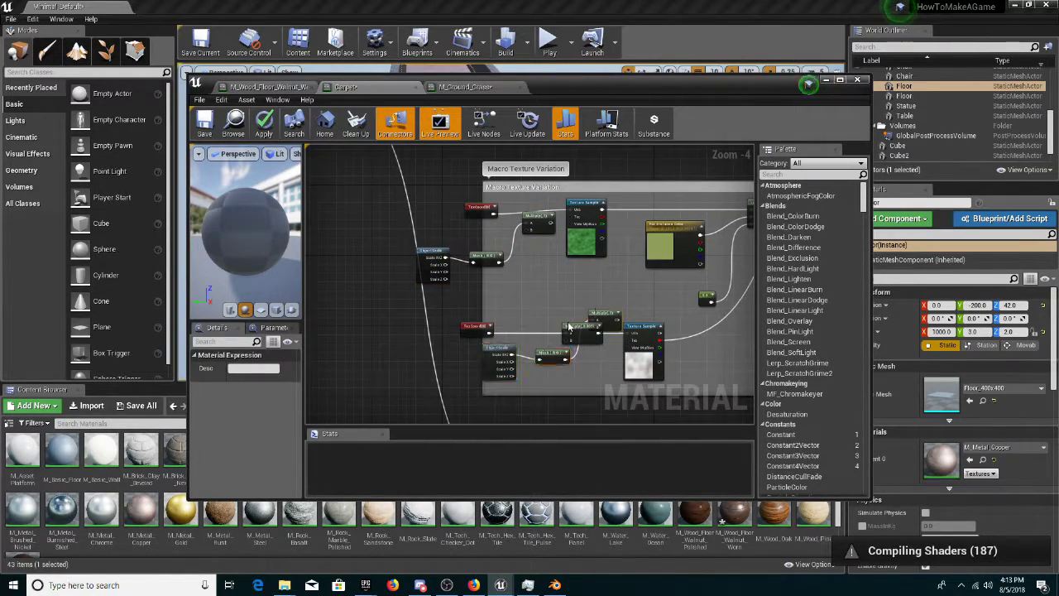
left_click_drag(557, 329, 537, 322)
Wire Macro Texture Variation's TexCoord nodes through the new Multiply nodes into the green texture sample and the existing Multiply
scroll(521, 319, "up", 2)
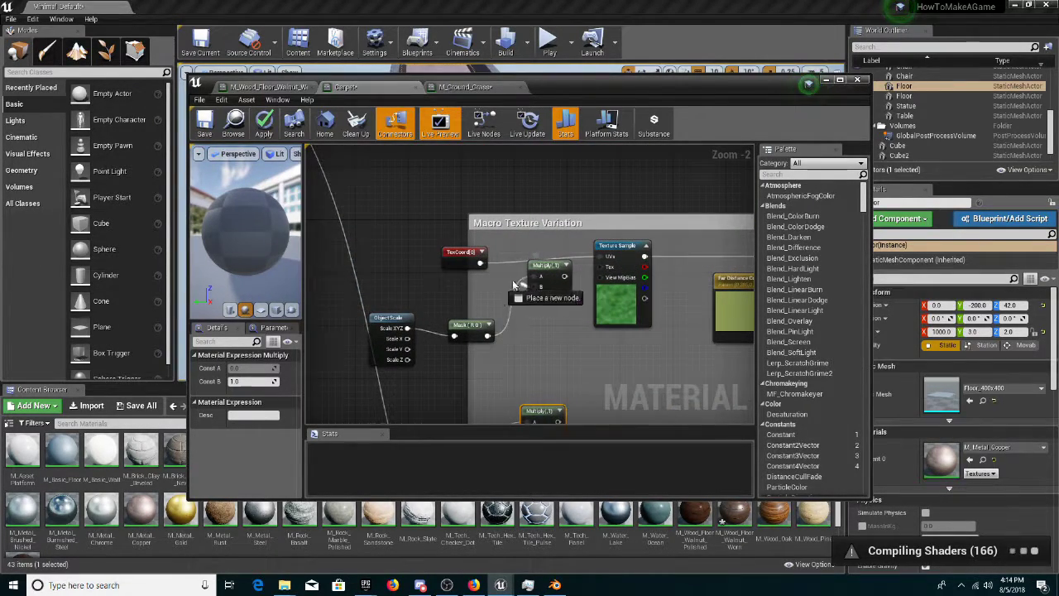
left_click_drag(499, 265, 603, 268)
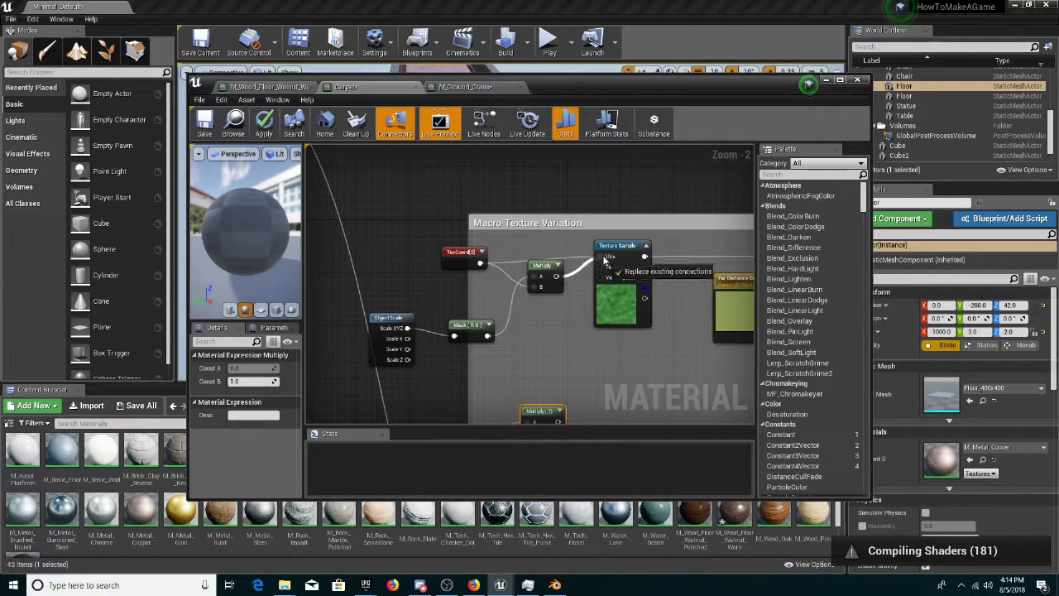
left_click_drag(604, 260, 607, 262)
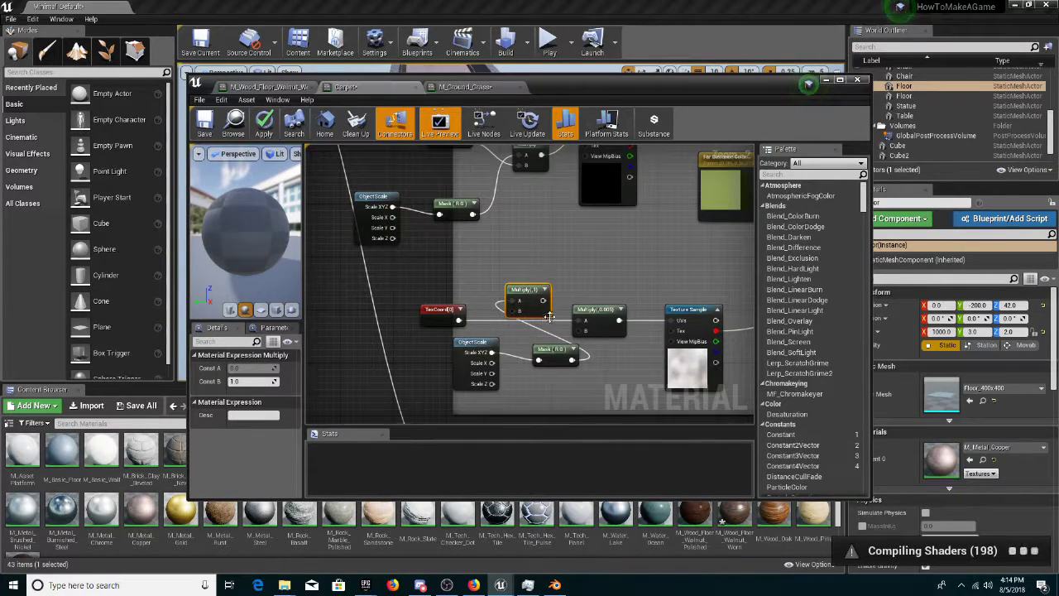
left_click_drag(513, 311, 491, 352)
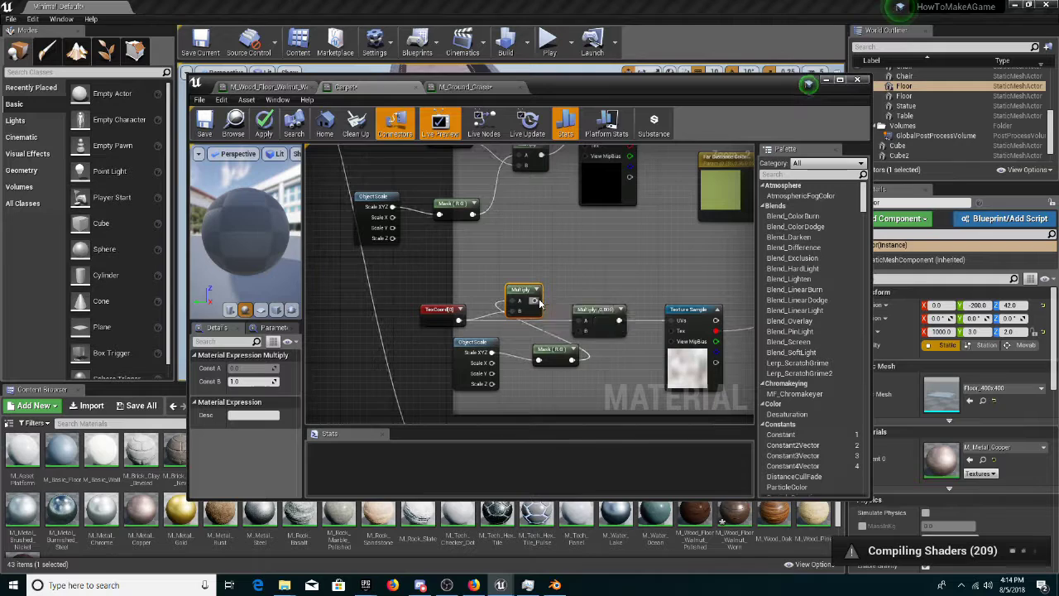
Paste ObjectScale, Mask and Multiply nodes into Large Scale Tiling, route its TexCoord through them to the existing Multiply, and apply the material changes
scroll(489, 293, "down", 7)
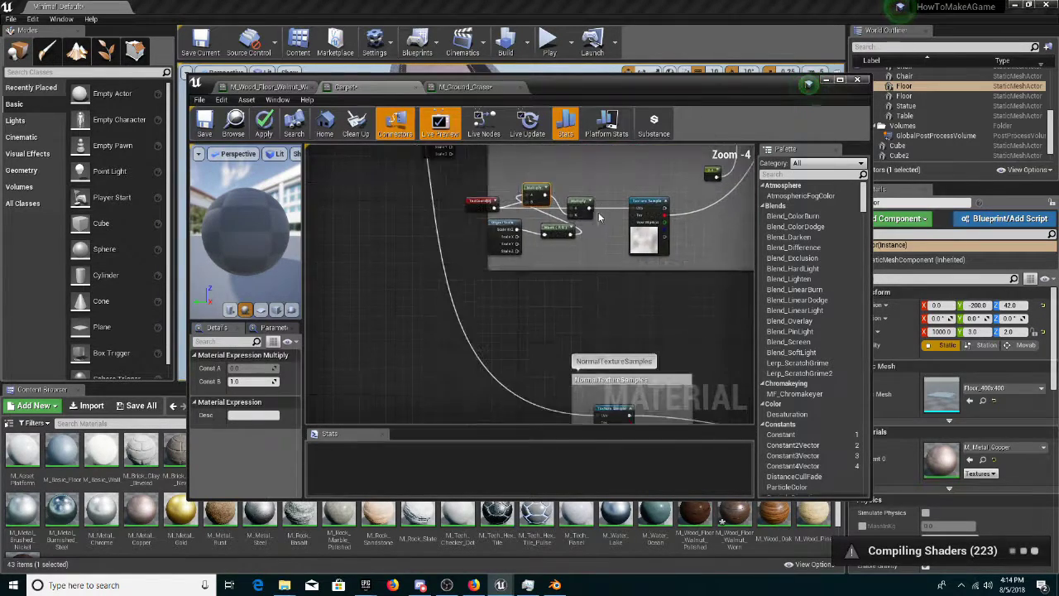
scroll(488, 294, "up", 5)
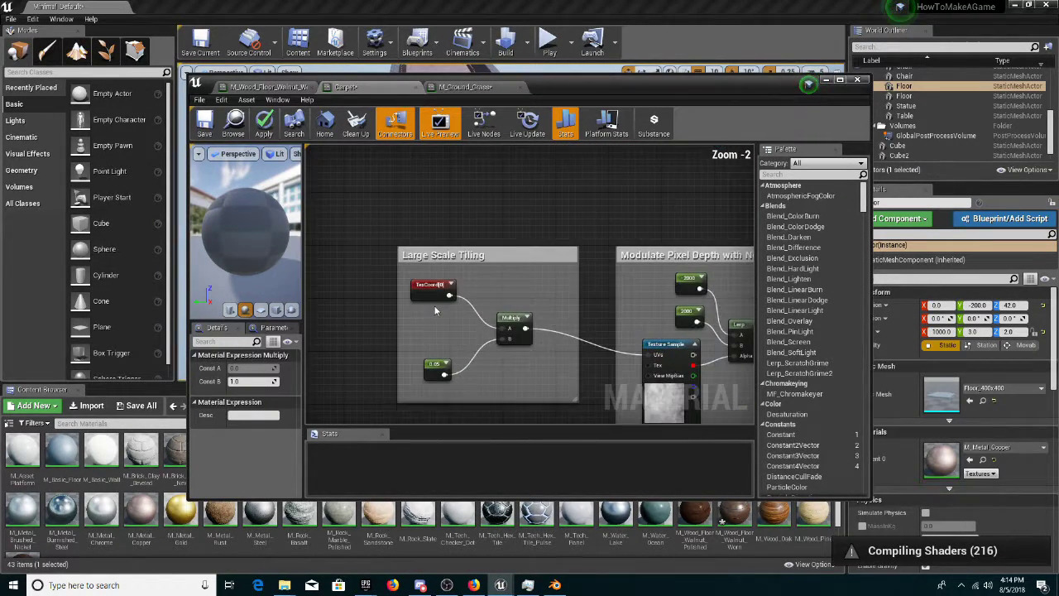
left_click(464, 266)
left_click_drag(462, 264, 399, 259)
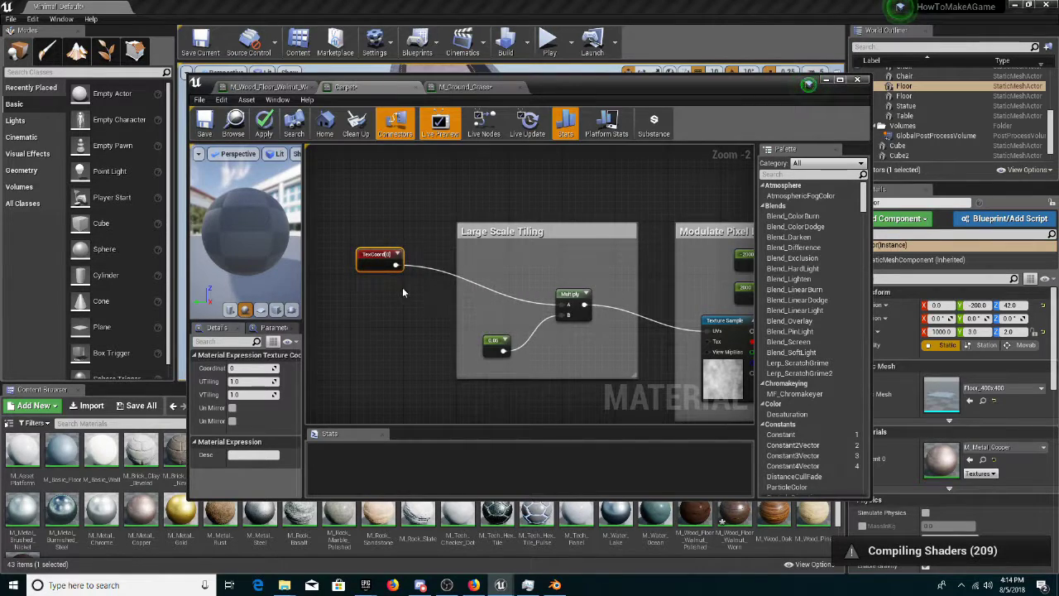
key("ctrl+v")
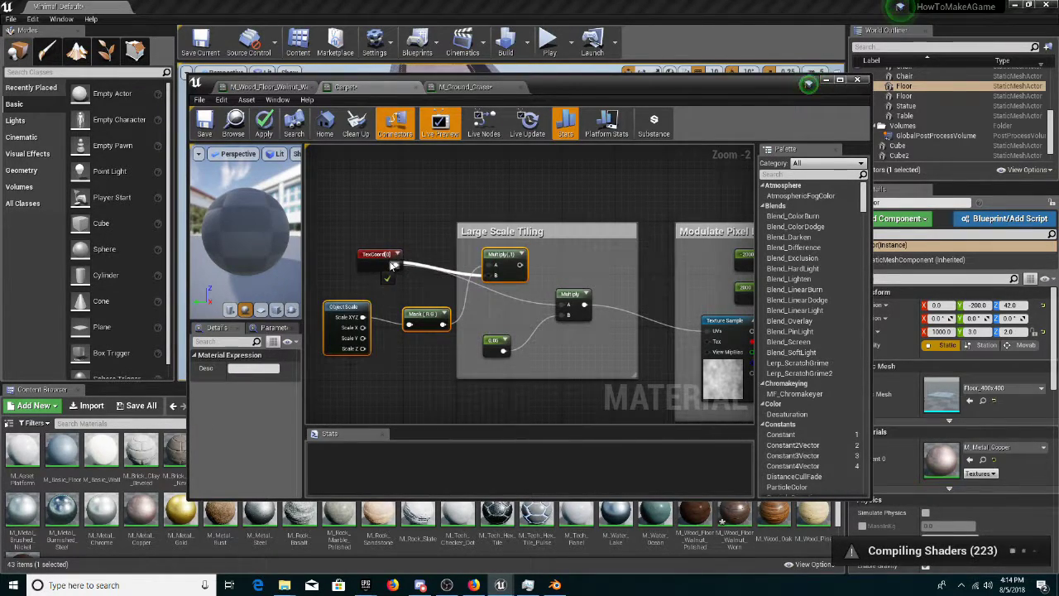
left_click_drag(511, 265, 565, 316)
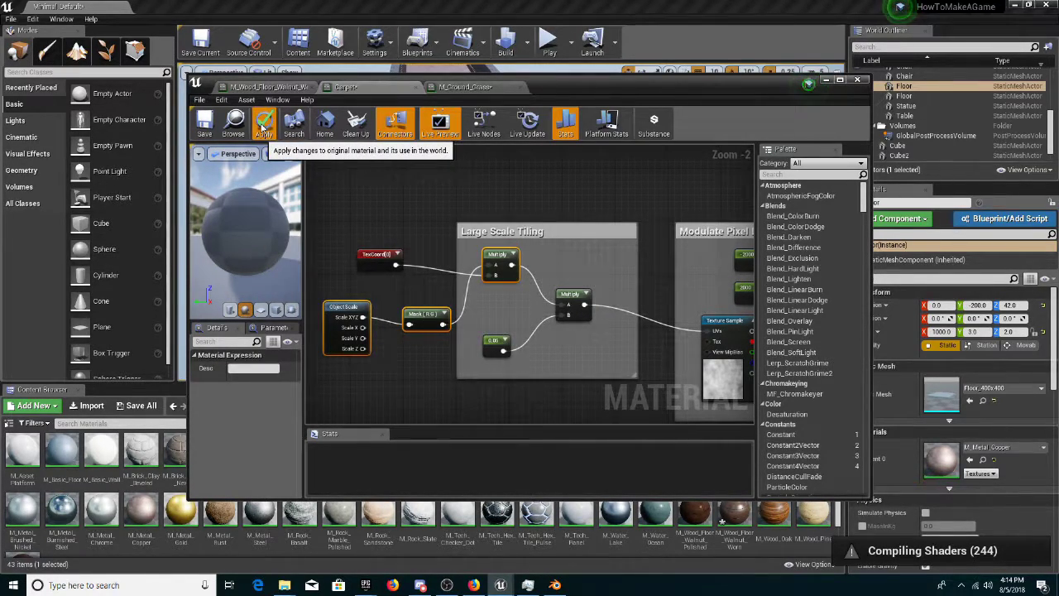
left_click(263, 126)
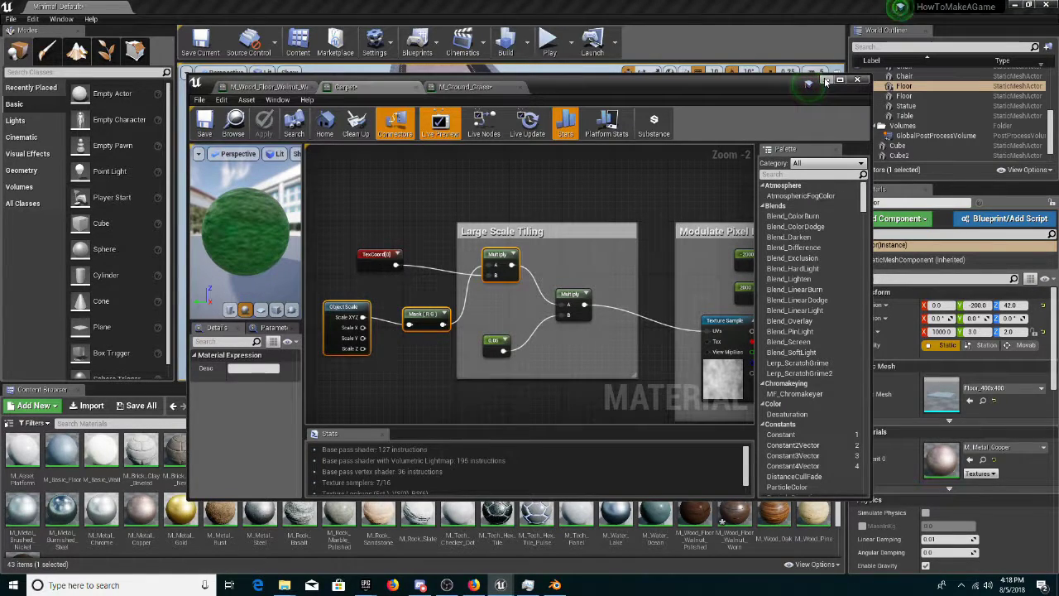
Assign the Carpet material from the Textures/Carpet folder to the long floor in the level
left_click(825, 80)
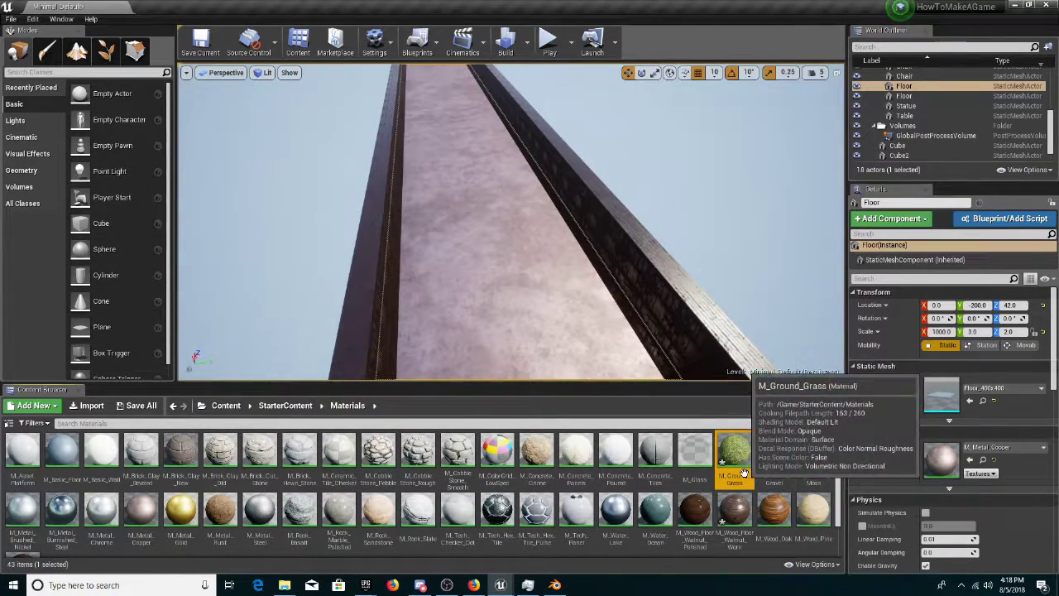
left_click(222, 406)
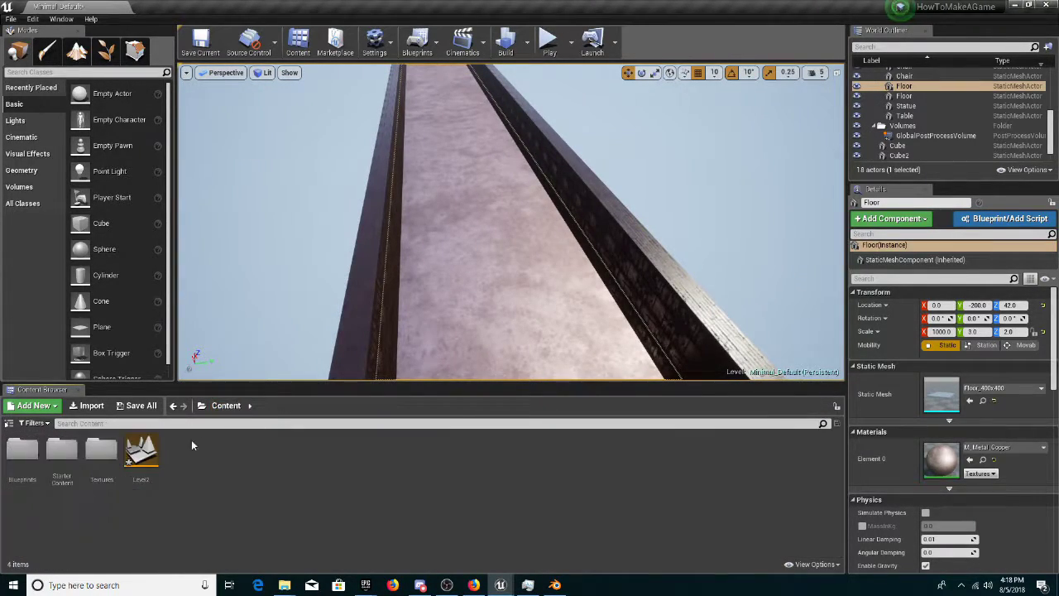
double_click(106, 470)
double_click(33, 460)
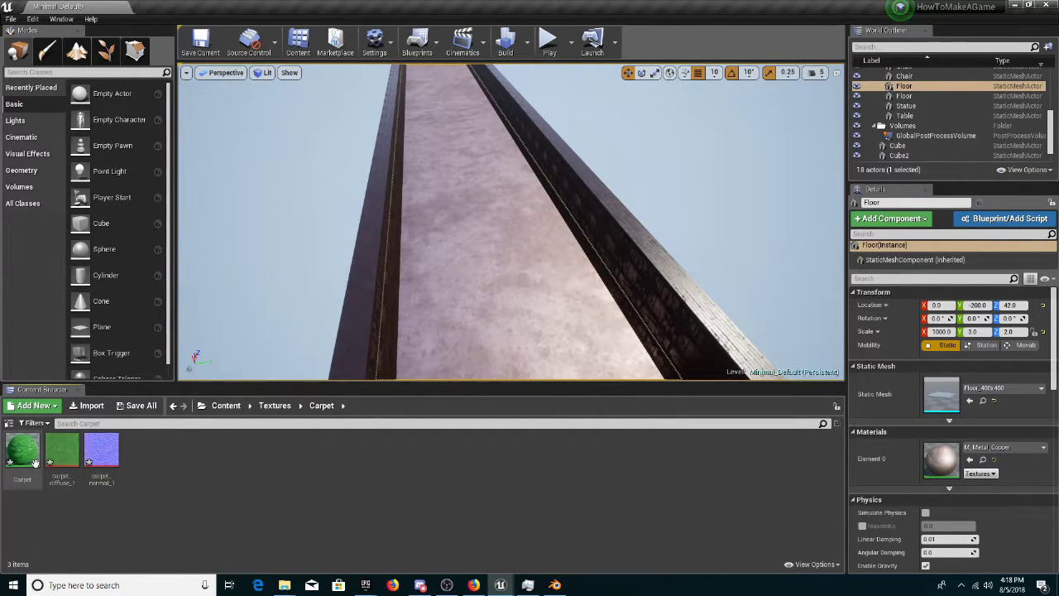
left_click(23, 455)
left_click_drag(23, 455, 496, 254)
right_click_drag(555, 322, 586, 273)
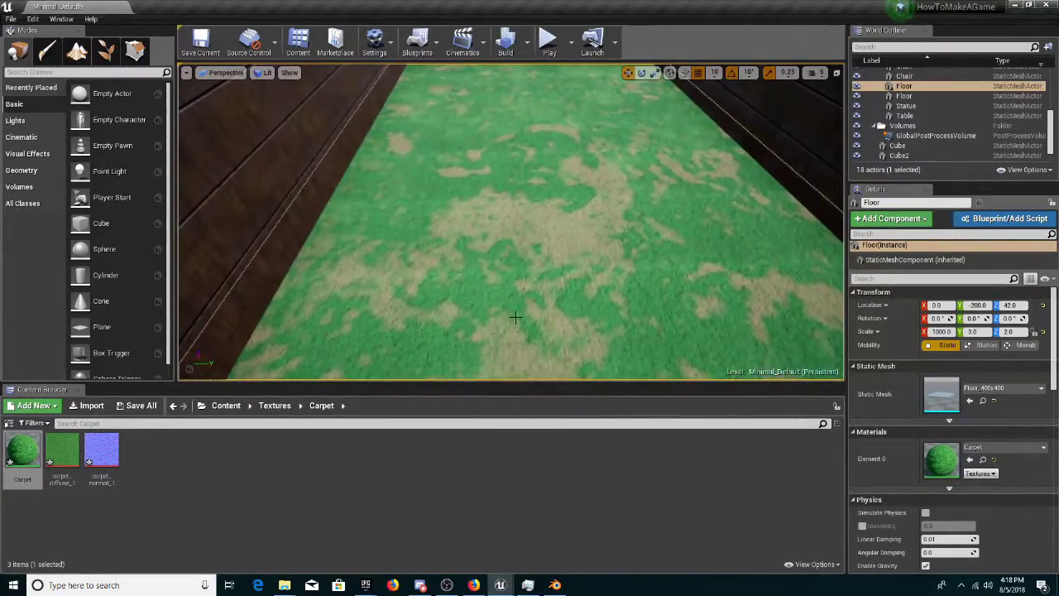
Delete the Dead Grass Color parameter, its Multiply and the connected Lerp from the Carpet material's Base Color tint section
left_click(503, 585)
left_click(532, 556)
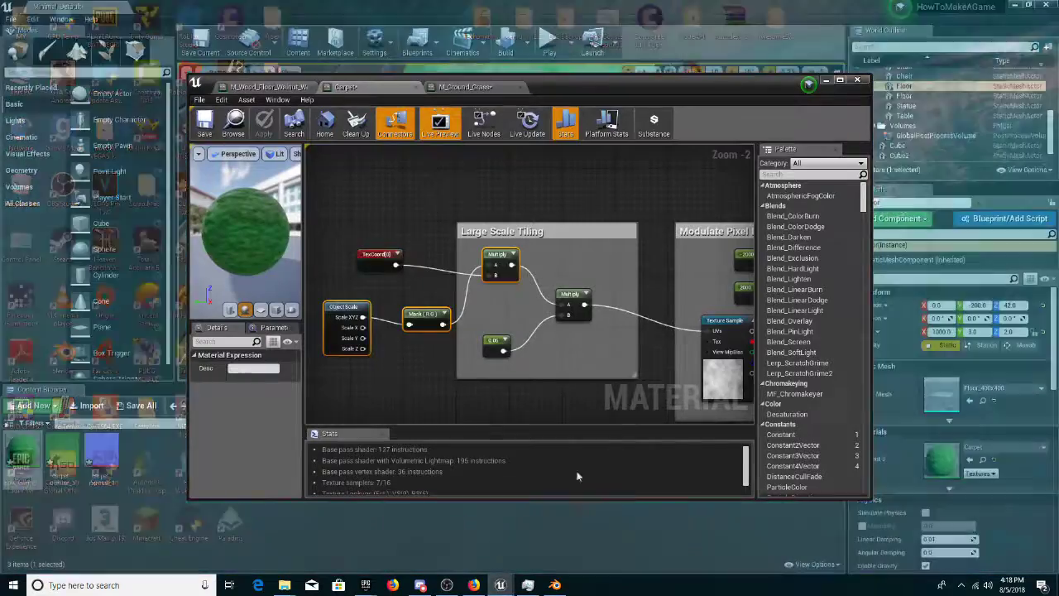
scroll(556, 304, "down", 3)
right_click_drag(687, 319, 519, 268)
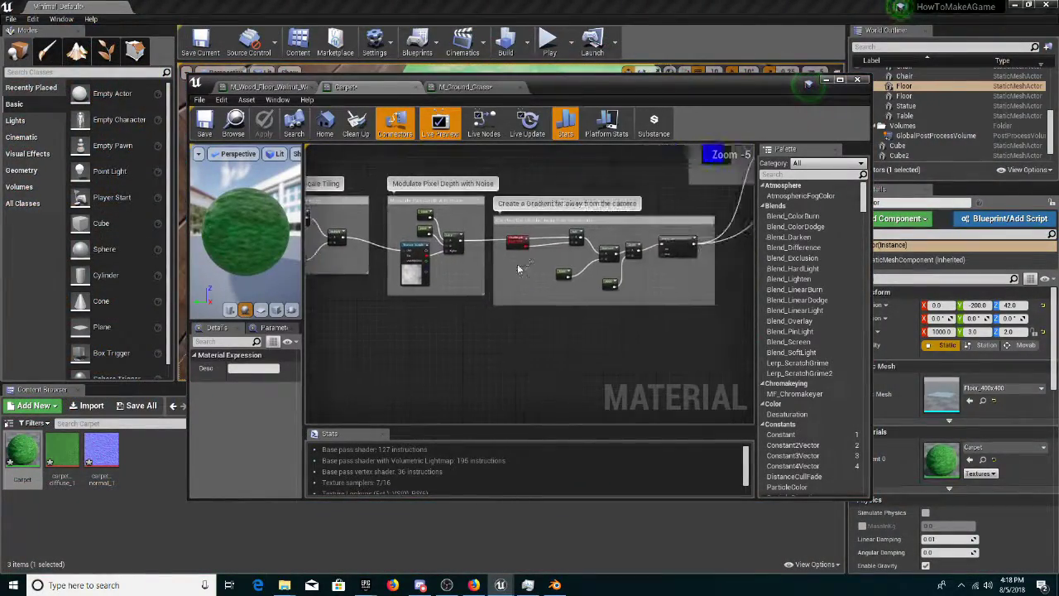
right_click_drag(749, 182, 600, 381)
right_click(638, 297)
right_click_drag(665, 185, 632, 400)
right_click_drag(567, 179, 586, 295)
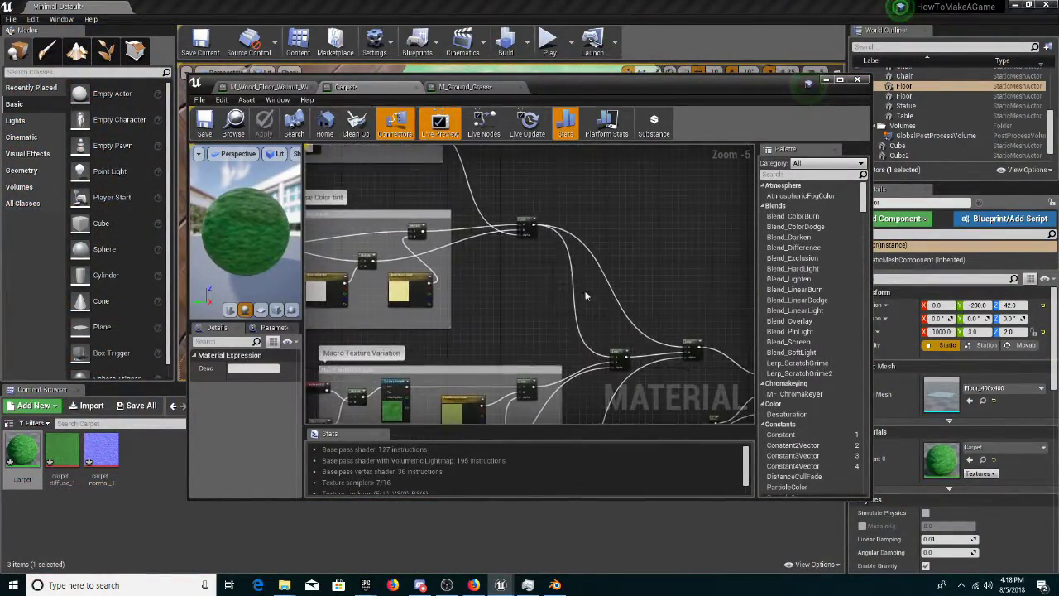
right_click_drag(506, 268, 709, 286)
scroll(634, 276, "up", 2)
scroll(708, 286, "up", 2)
scroll(554, 237, "down", 2)
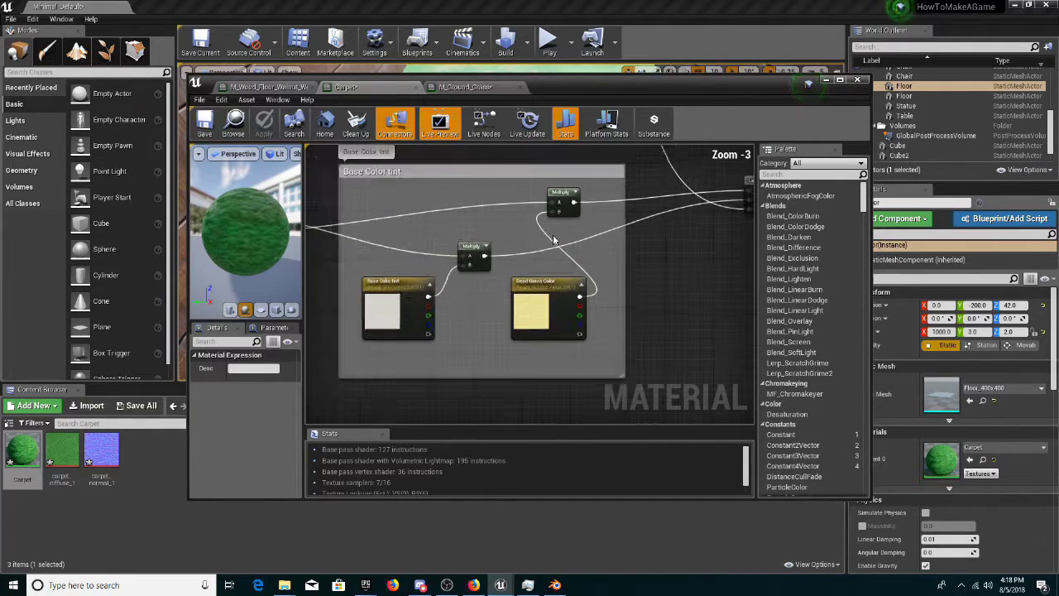
right_click_drag(530, 183, 519, 212)
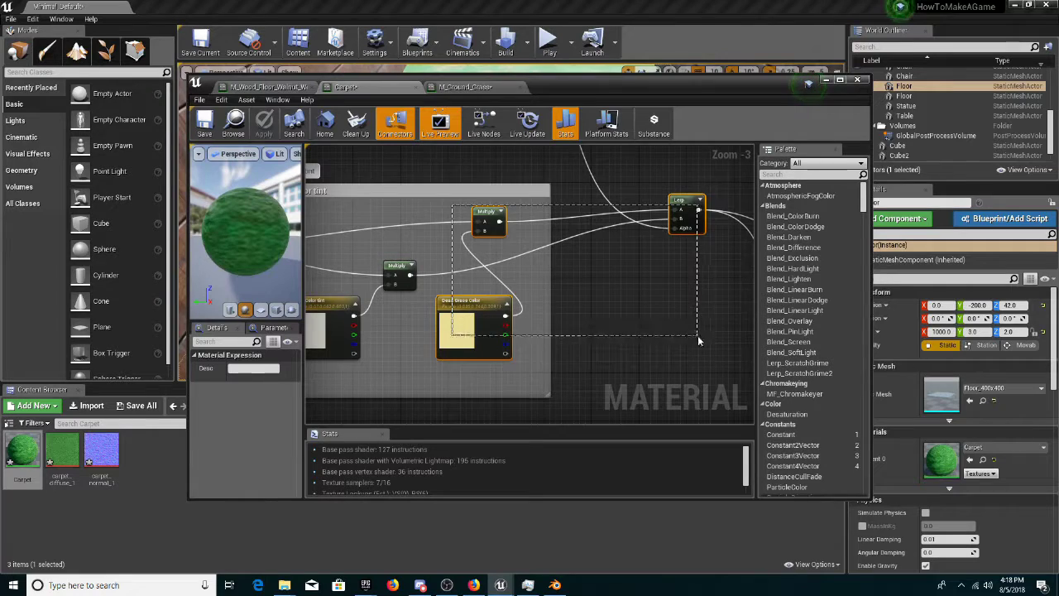
left_click_drag(699, 340, 697, 338)
scroll(644, 329, "down", 1)
scroll(514, 285, "up", 1)
scroll(543, 310, "down", 2)
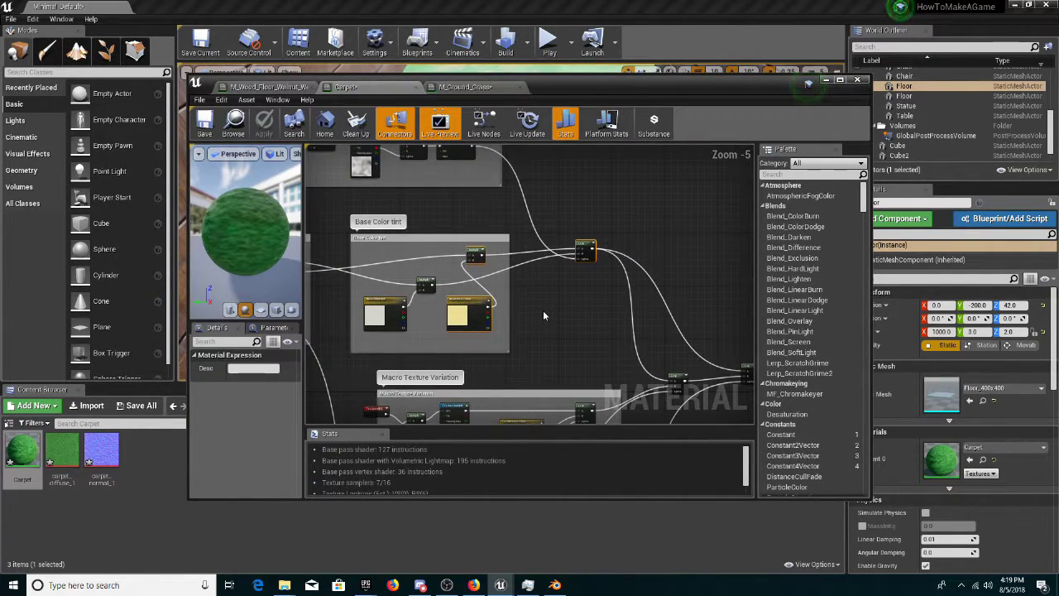
scroll(544, 316, "up", 1)
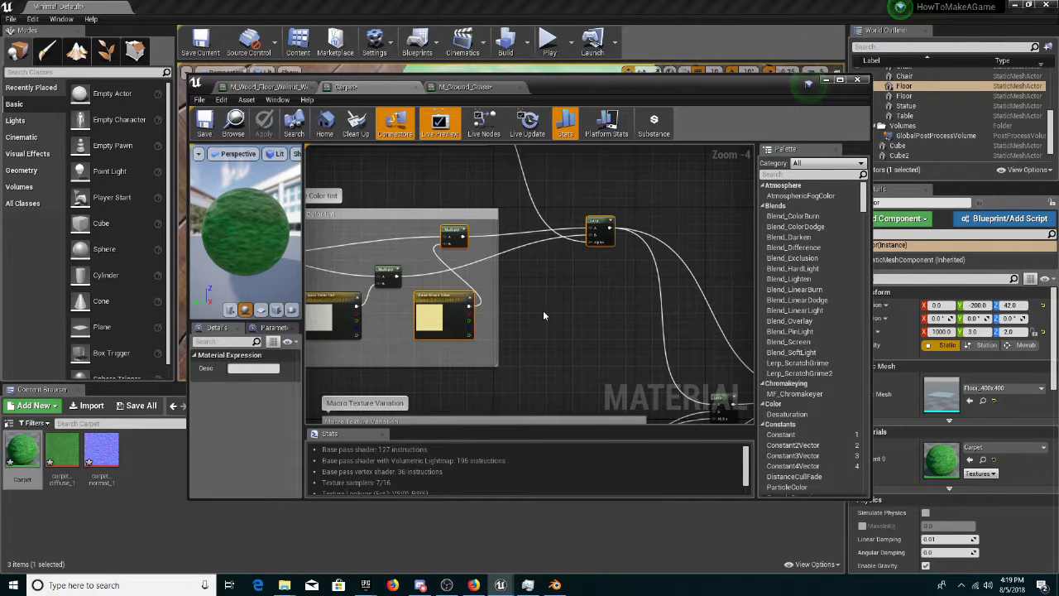
key("Delete")
Connect the remaining Base Color tint Multiply to the A inputs of both downstream Lerp nodes and save the Carpet material
left_click_drag(398, 273, 718, 406)
right_click_drag(701, 344, 611, 295)
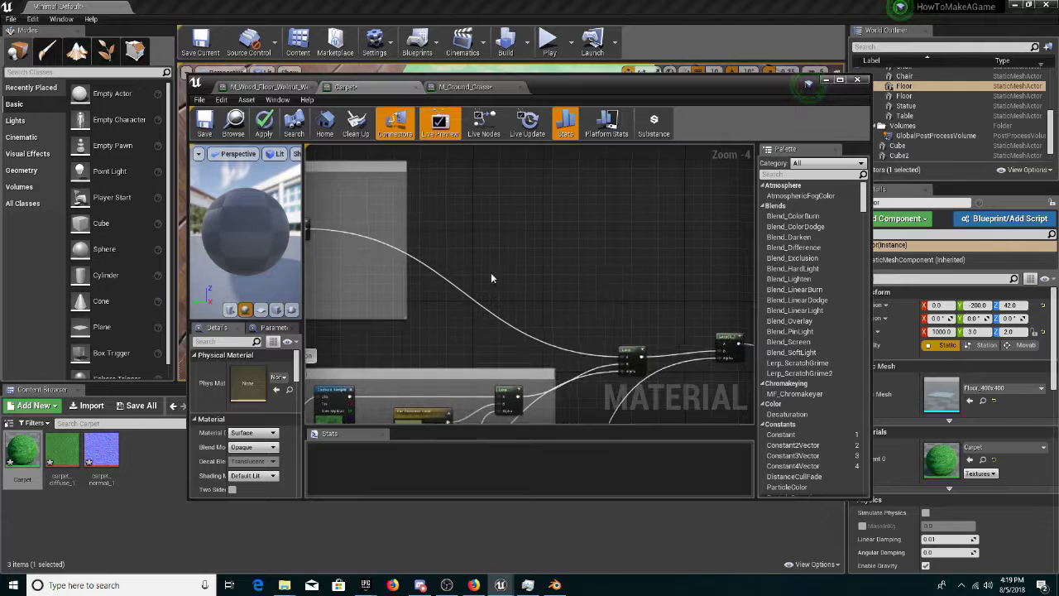
right_click_drag(374, 235, 402, 240)
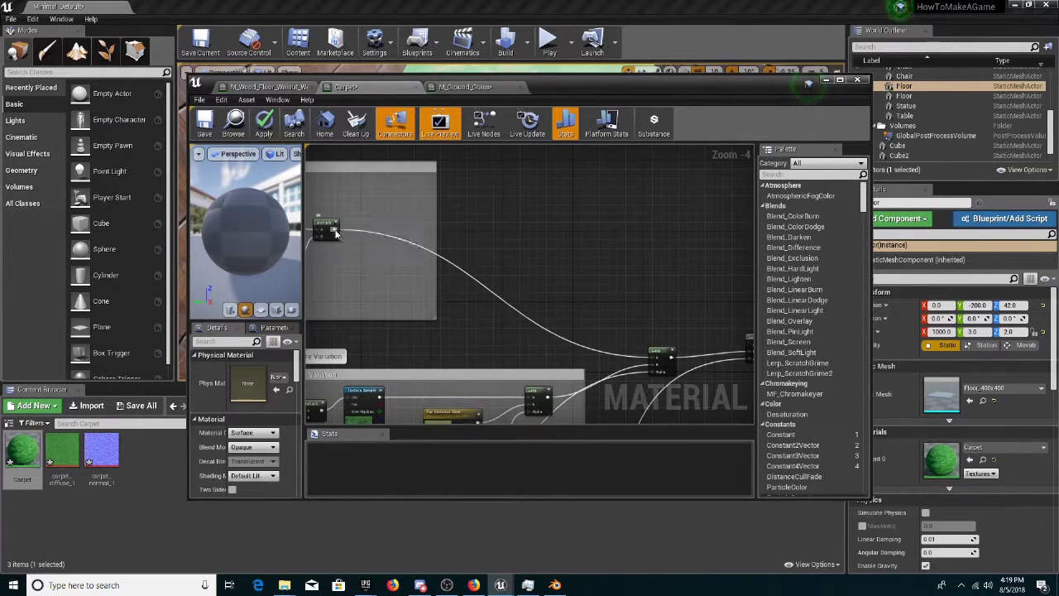
left_click_drag(333, 229, 655, 348)
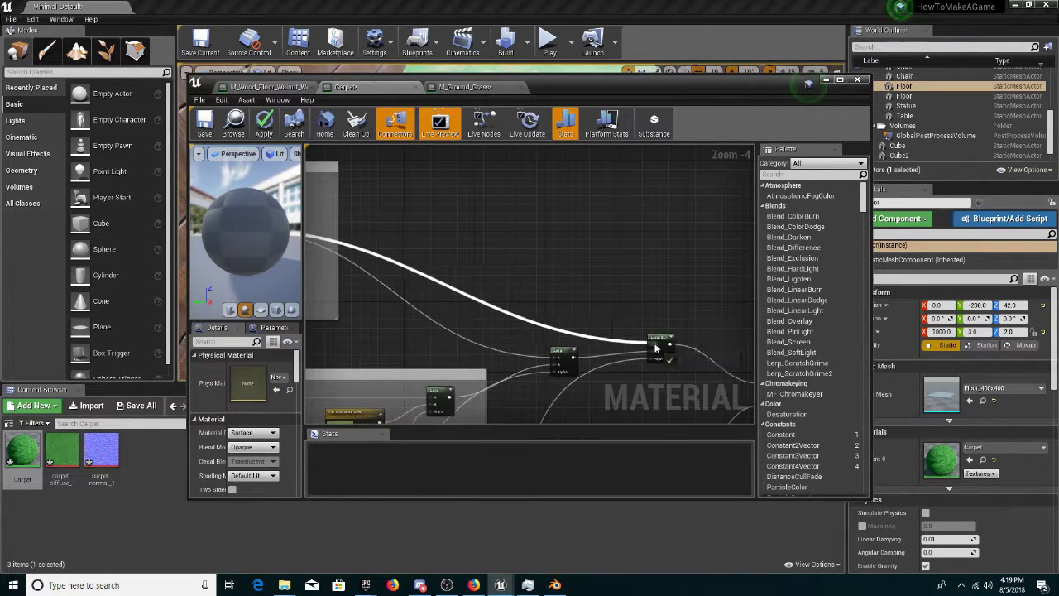
left_click(219, 141)
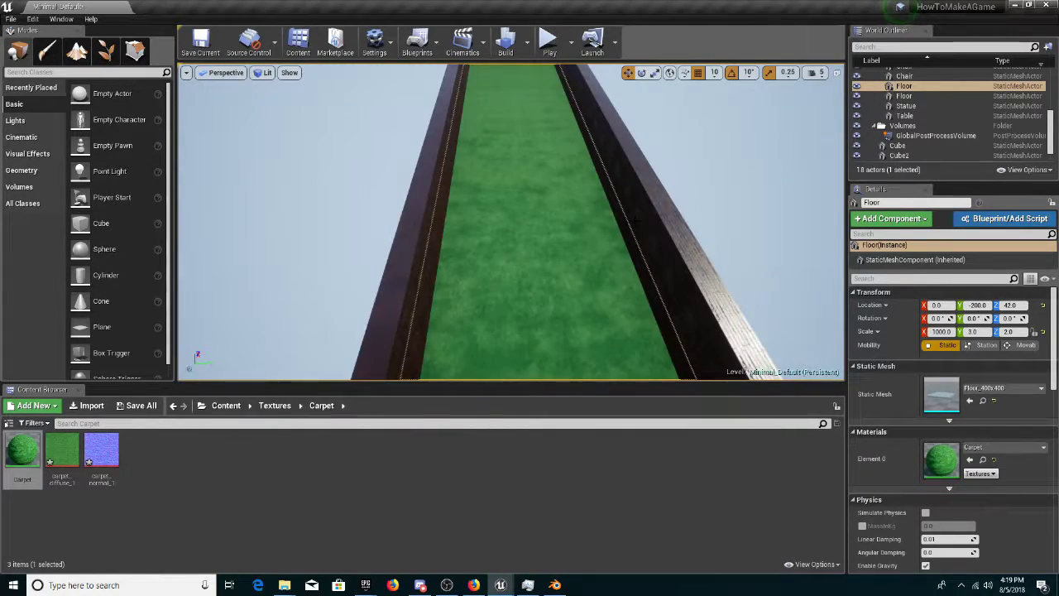
Playtest the level by rolling and jumping the ball along the carpeted floor, steering it both ways, then stop playing
right_click_drag(637, 219, 605, 109)
mouse_move(560, 70)
right_mouse_down()
mouse_move(562, 116)
mouse_move(575, 120)
mouse_move(561, 69)
right_mouse_up()
left_click(550, 39)
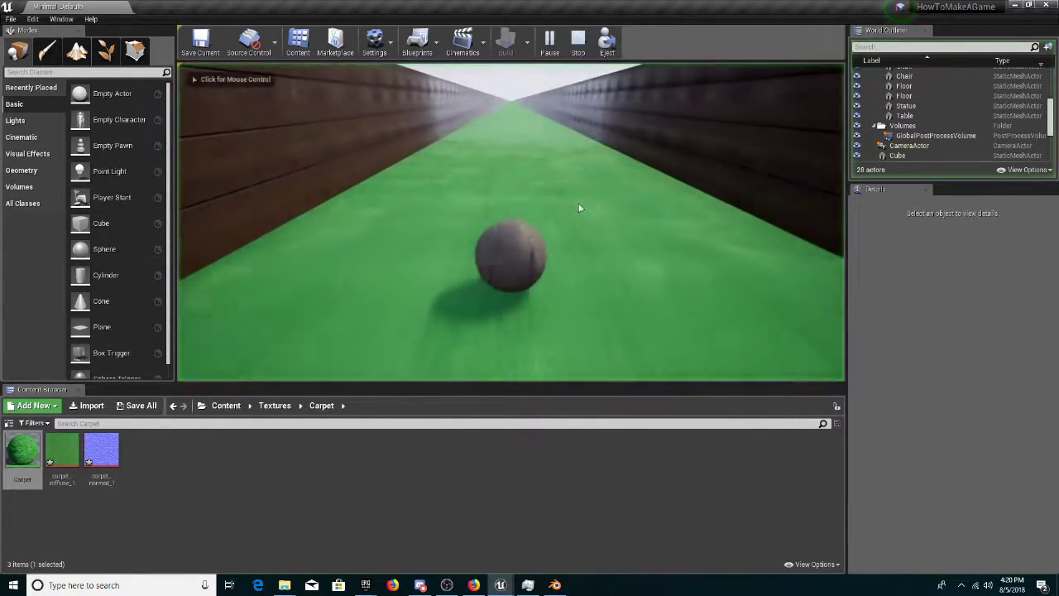
key("space")
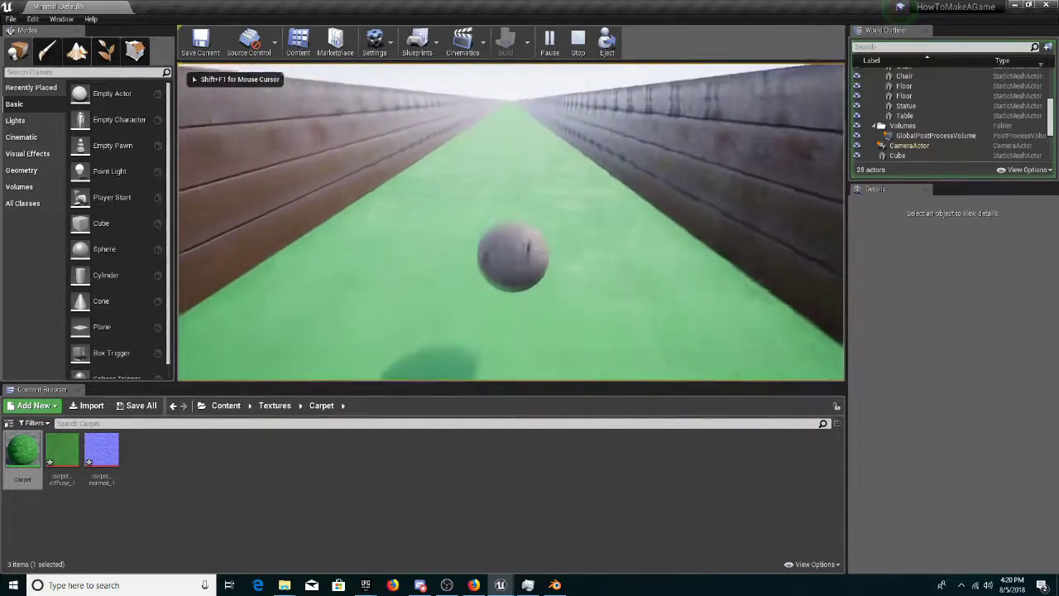
key("a")
key("d")
key("space")
key("a")
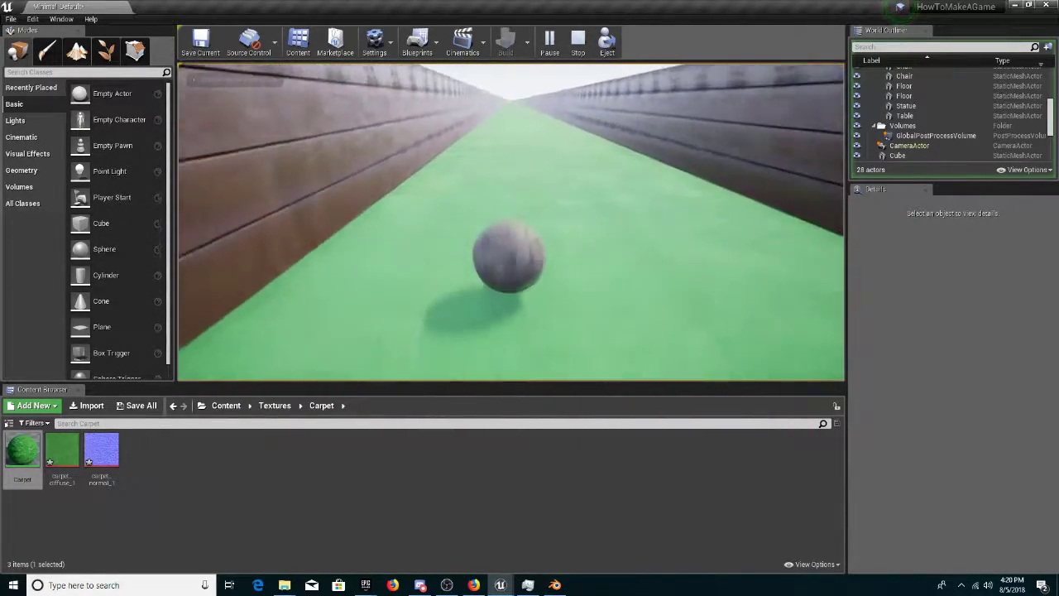
key("space")
key("d")
key("Escape")
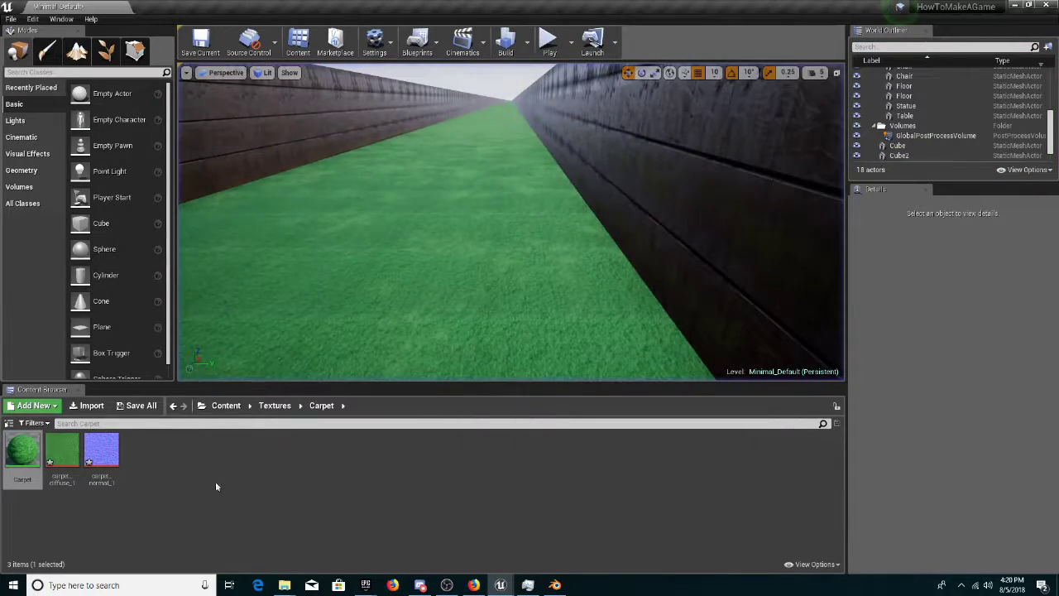
Open the PlayerSphere blueprint from the project's Blueprints folder
left_click(226, 406)
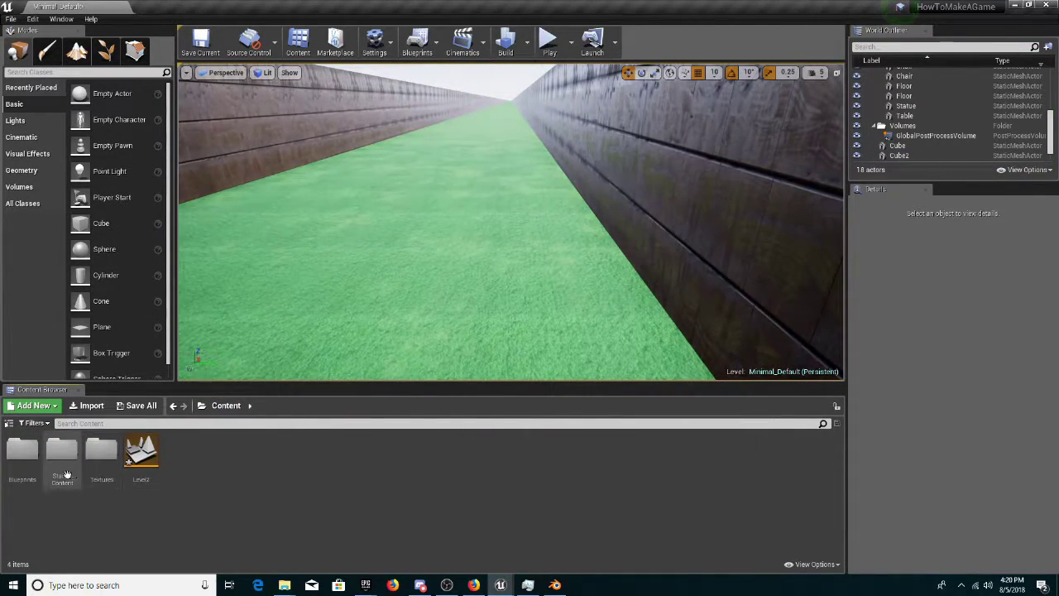
left_click(22, 450)
double_click(23, 449)
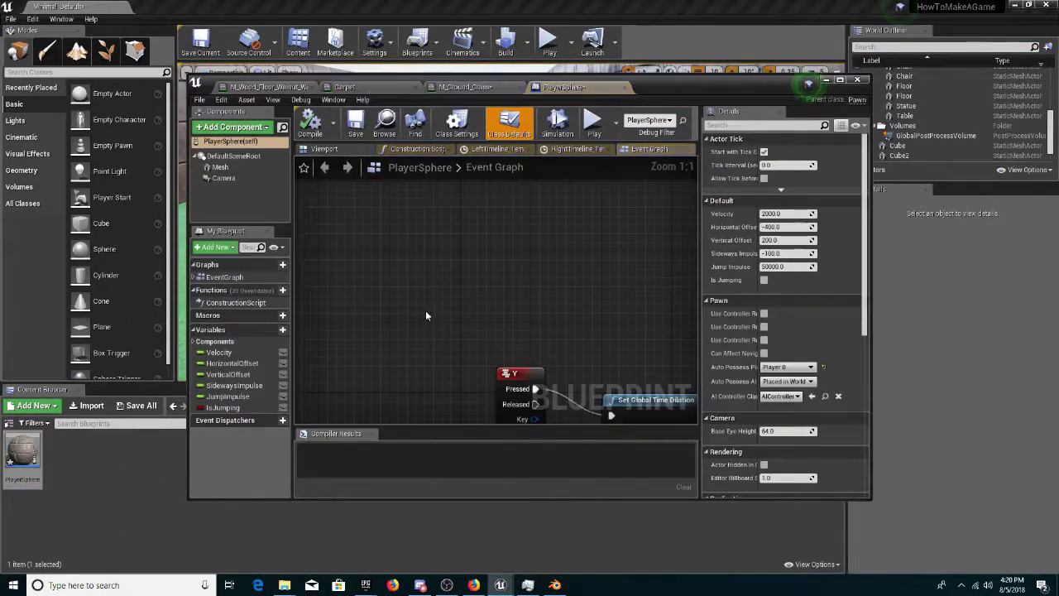
Set the default value of the PlayerSphere blueprint's Velocity variable to 1100
left_click(220, 353)
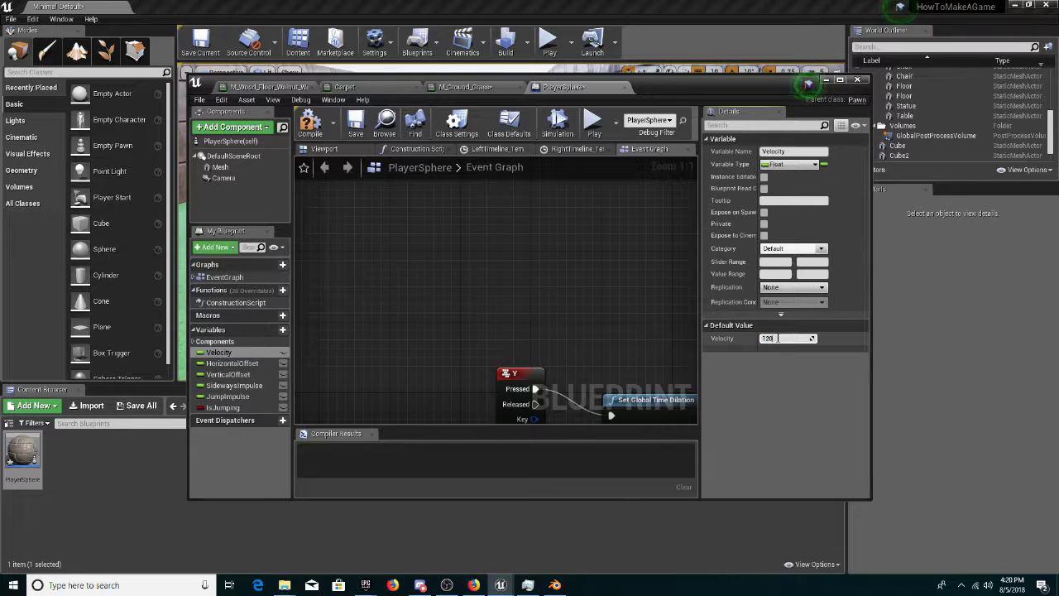
left_click(779, 338)
type("1100")
key("Return")
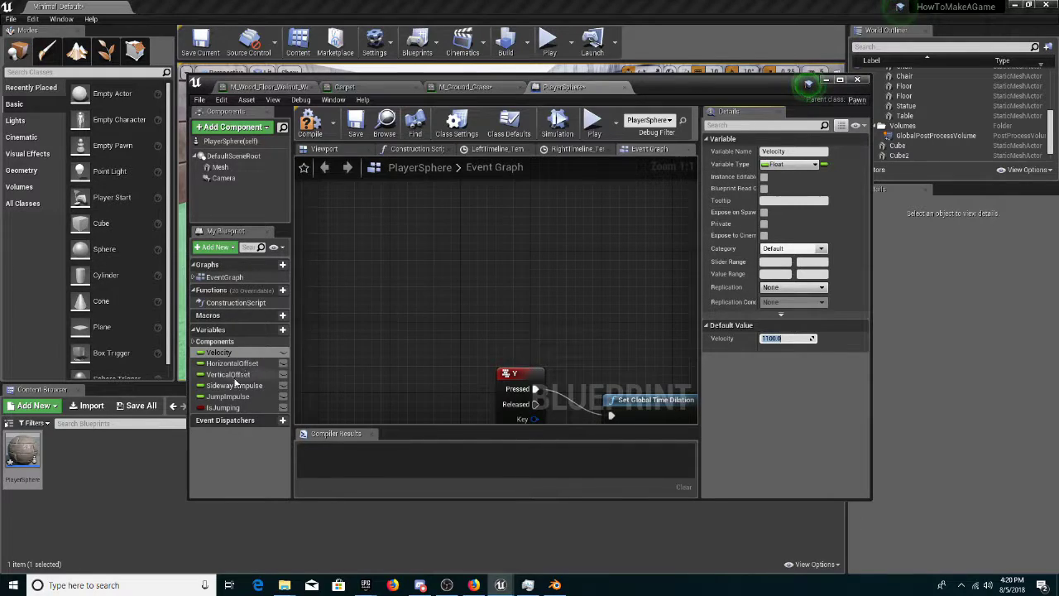
Set the JumpImpulse variable's default value to 150000 and compile the PlayerSphere blueprint
left_click(230, 396)
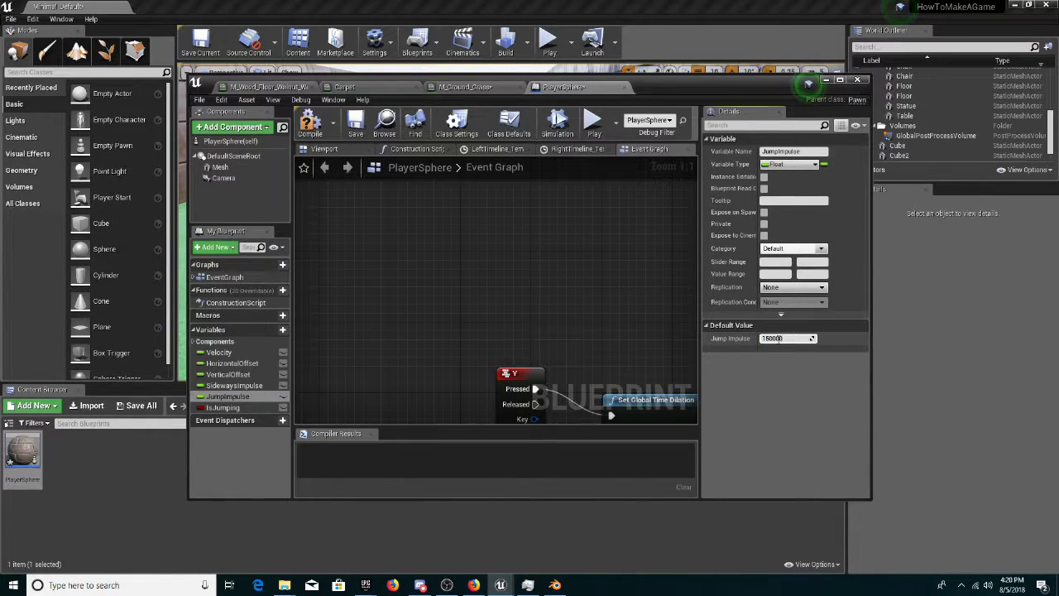
key("Return")
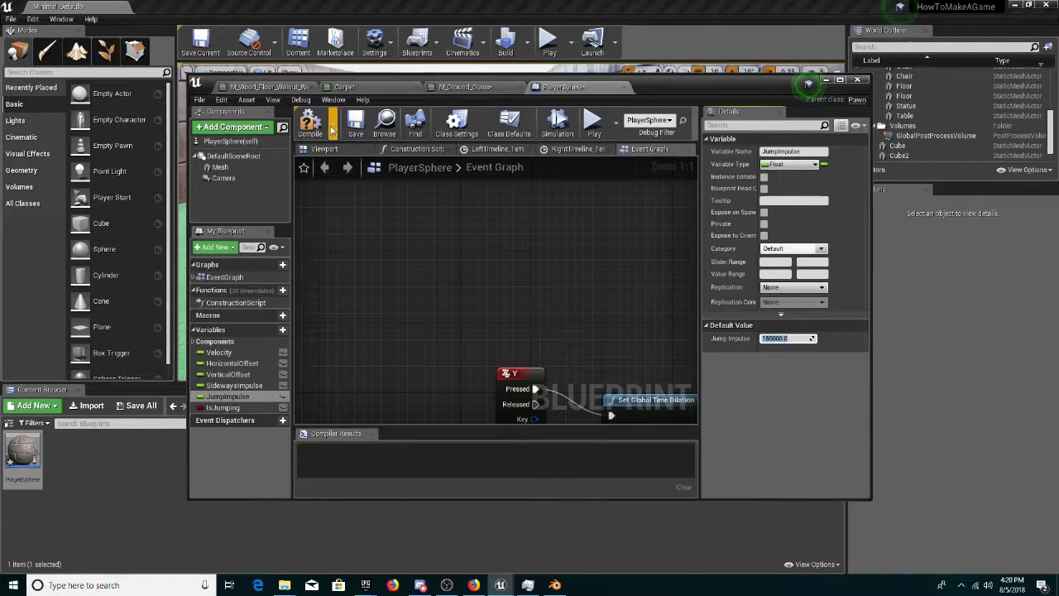
left_click(310, 123)
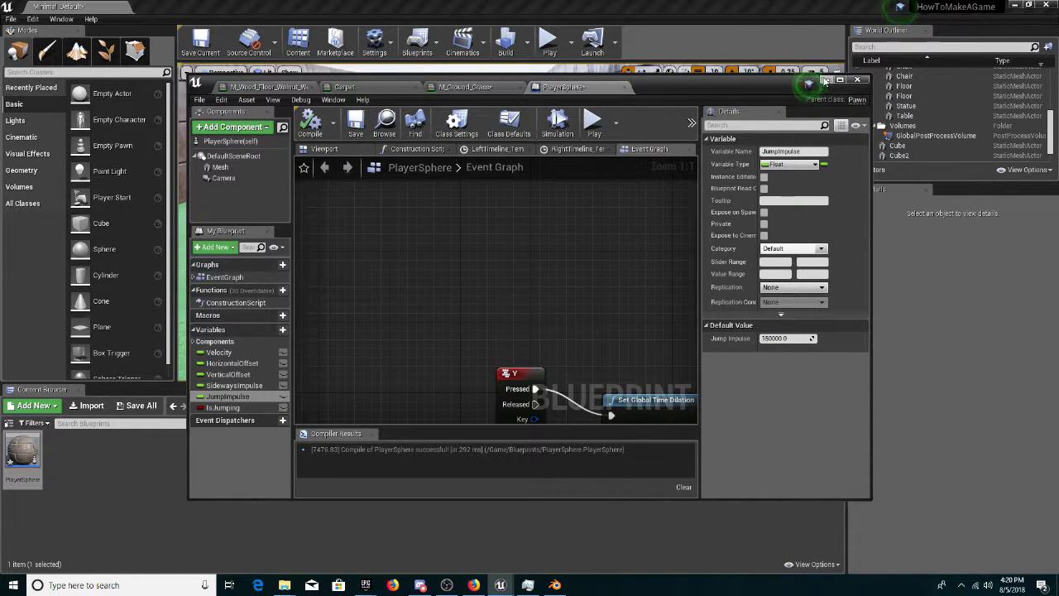
Minimize the blueprint window and playtest the ball's speed and jump in the level, then stop playing
left_click(827, 80)
left_click(549, 39)
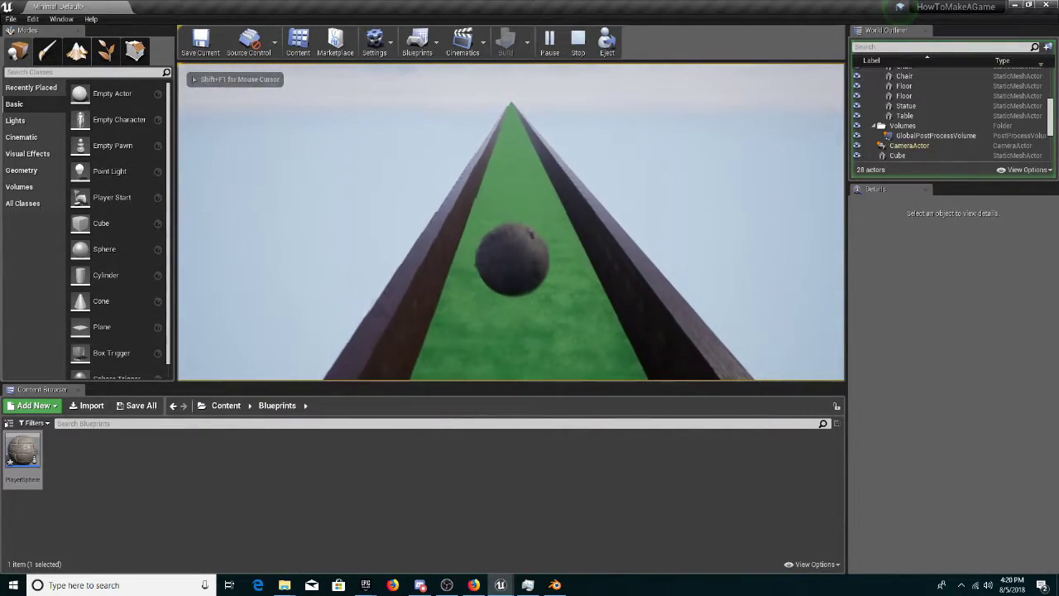
key("Escape")
Return to the PlayerSphere blueprint, set JumpImpulse's default value to 80000 and compile
left_click(503, 584)
left_click(565, 542)
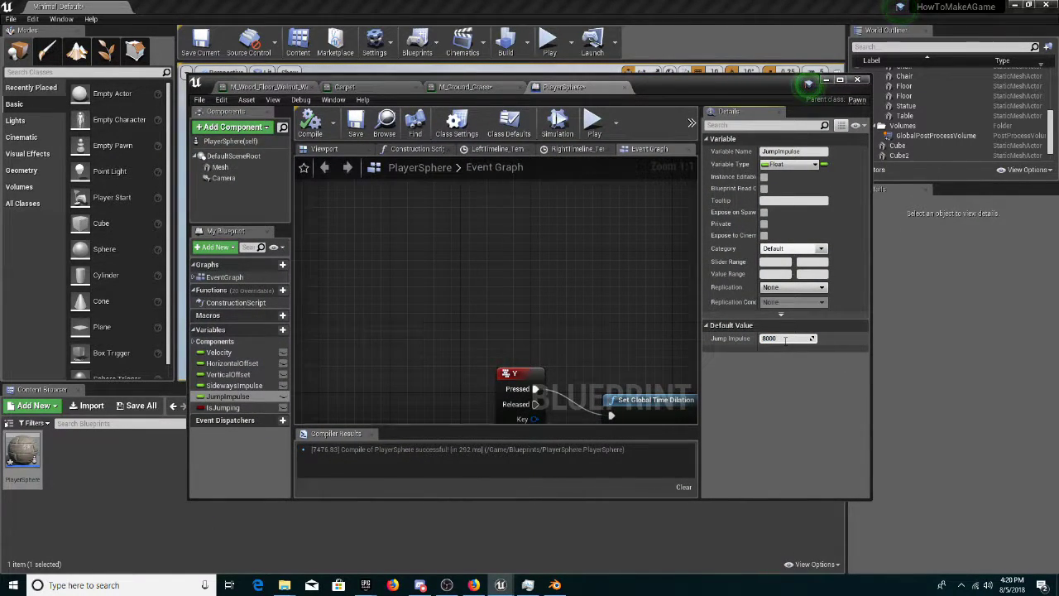
left_click(310, 124)
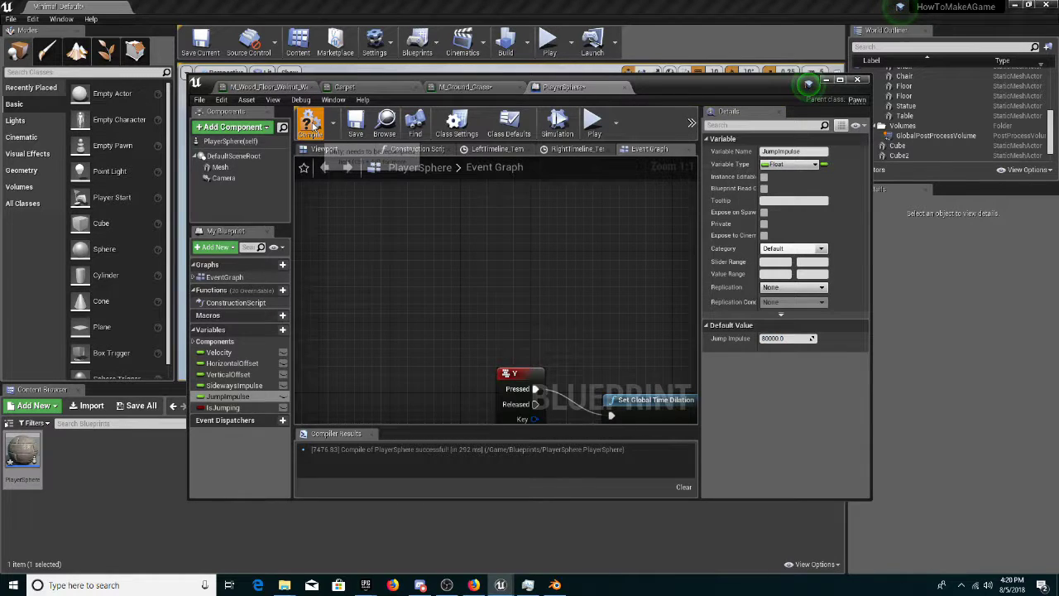
Playtest the level again, steering the ball both ways and jumping between the walls, then stop playing
left_click(826, 80)
left_click(548, 41)
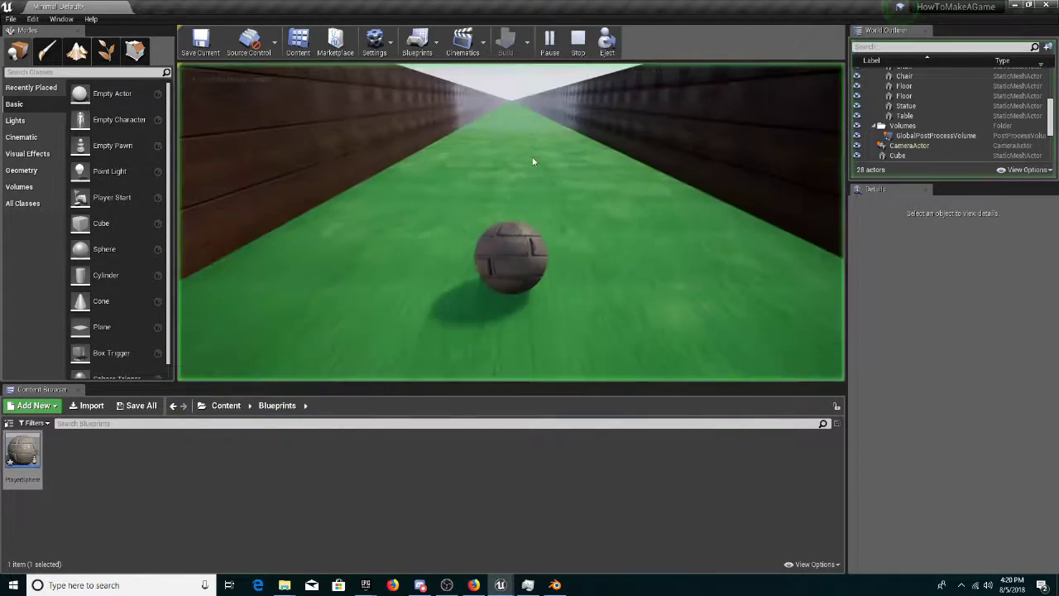
key("a")
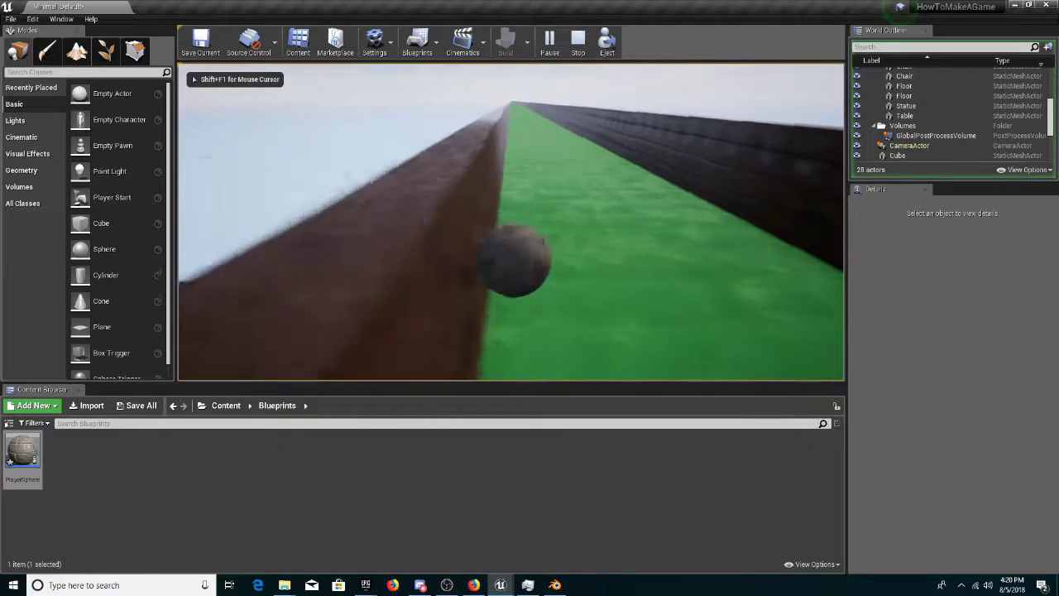
key("d")
key("space")
key("a")
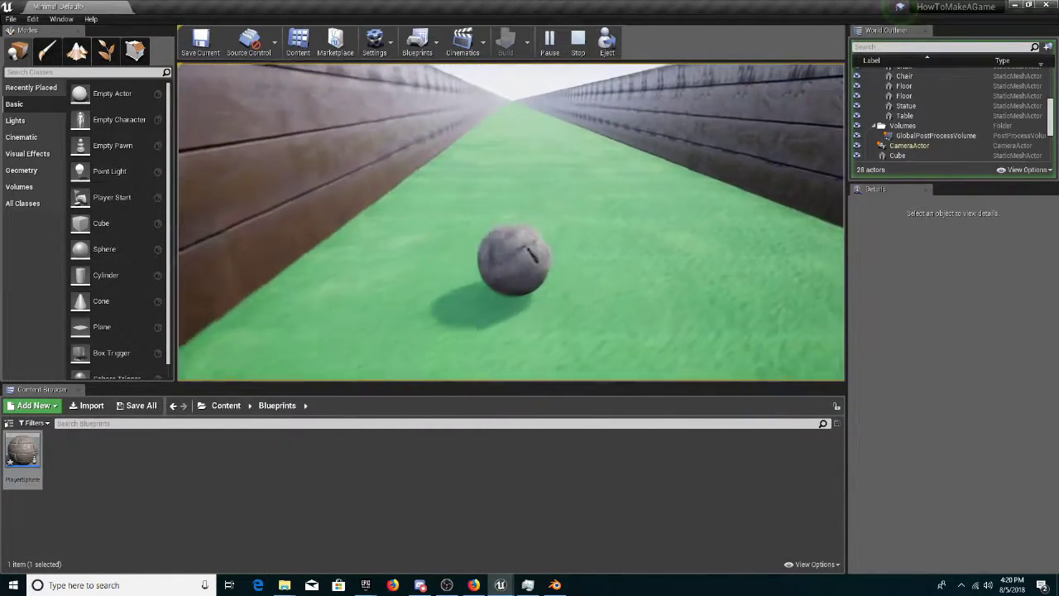
key("Escape")
Bring back the PlayerSphere blueprint and set the Velocity variable's default value to 1600
mouse_move(500, 584)
left_click(536, 536)
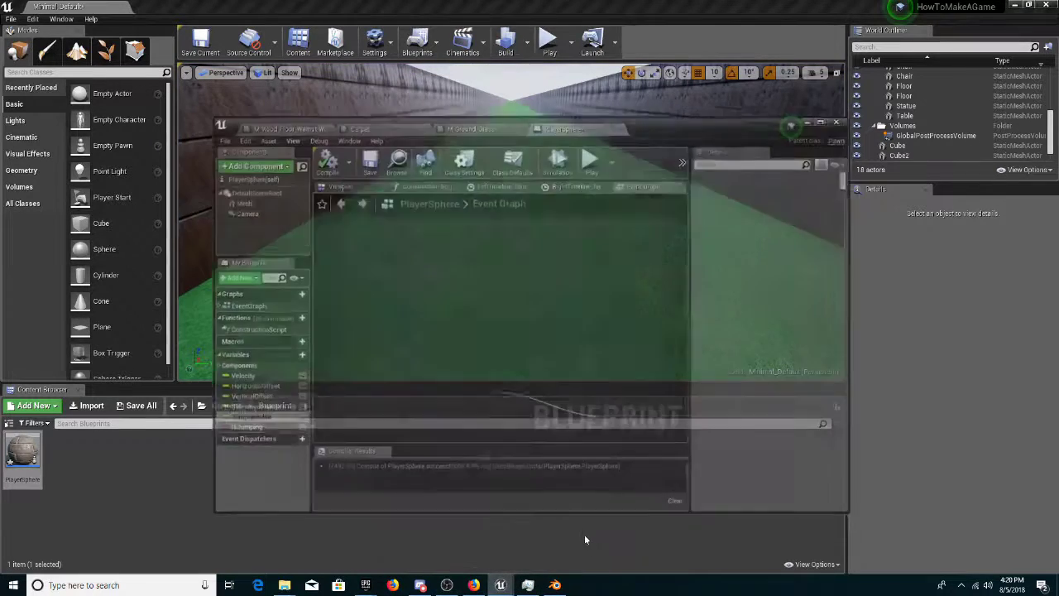
left_click(237, 353)
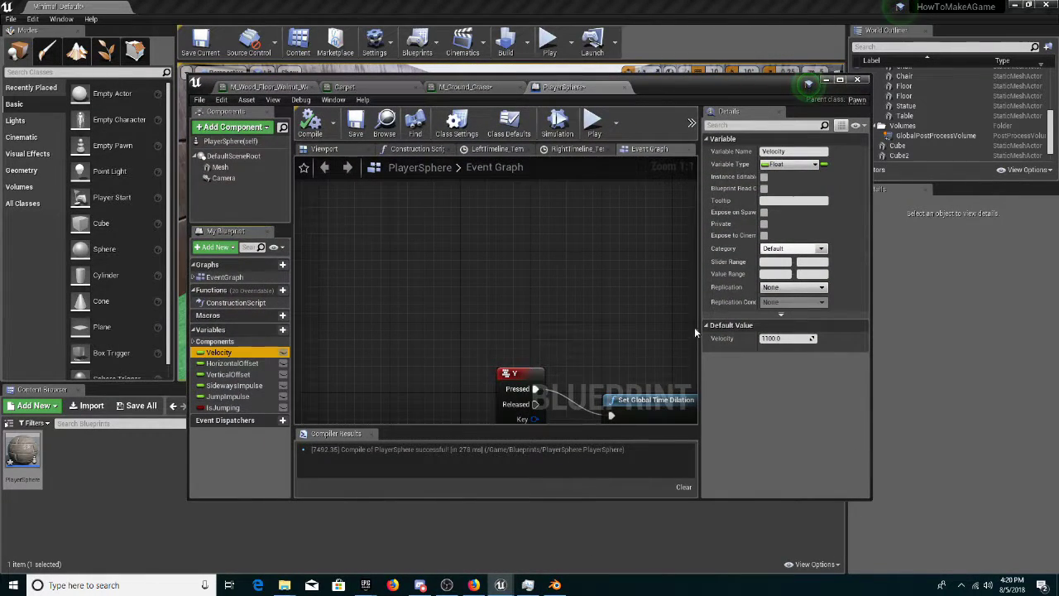
left_click(789, 338)
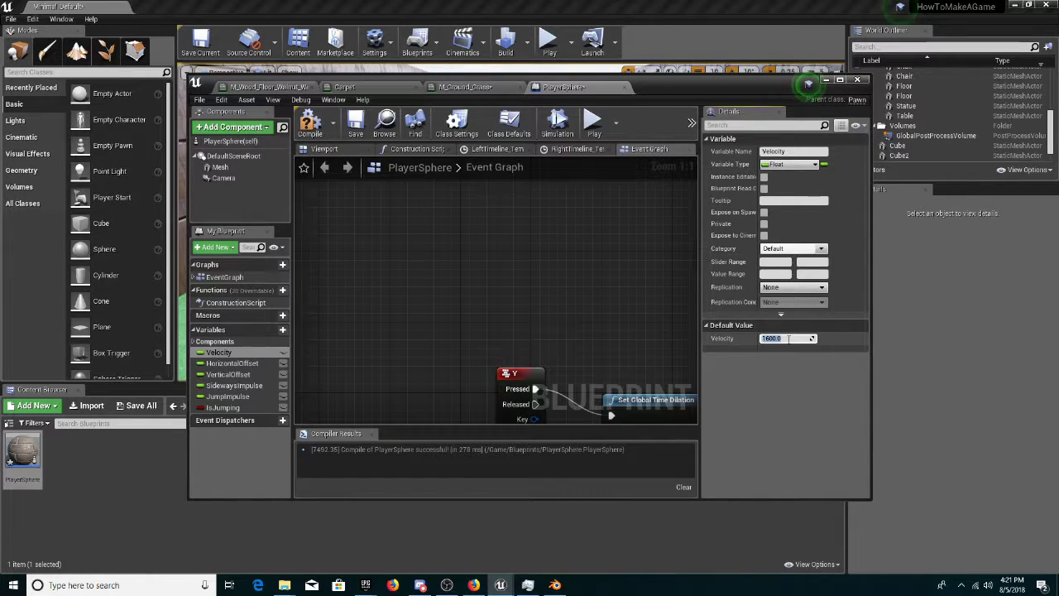
Set the SidewaysImpulse variable's default value to -80 and compile the PlayerSphere blueprint
left_click(233, 385)
left_click(776, 338)
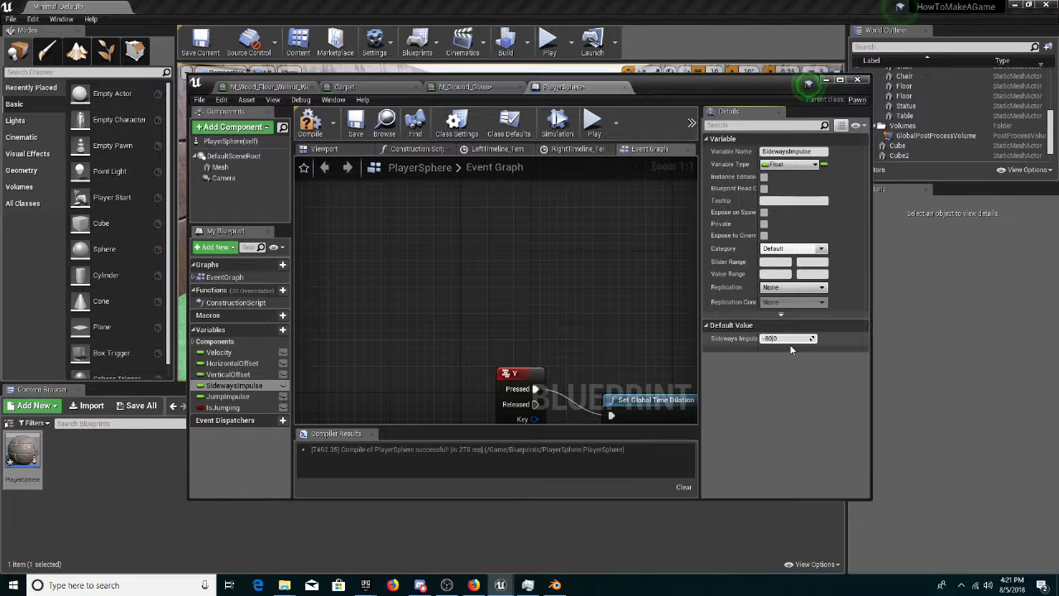
left_click(310, 123)
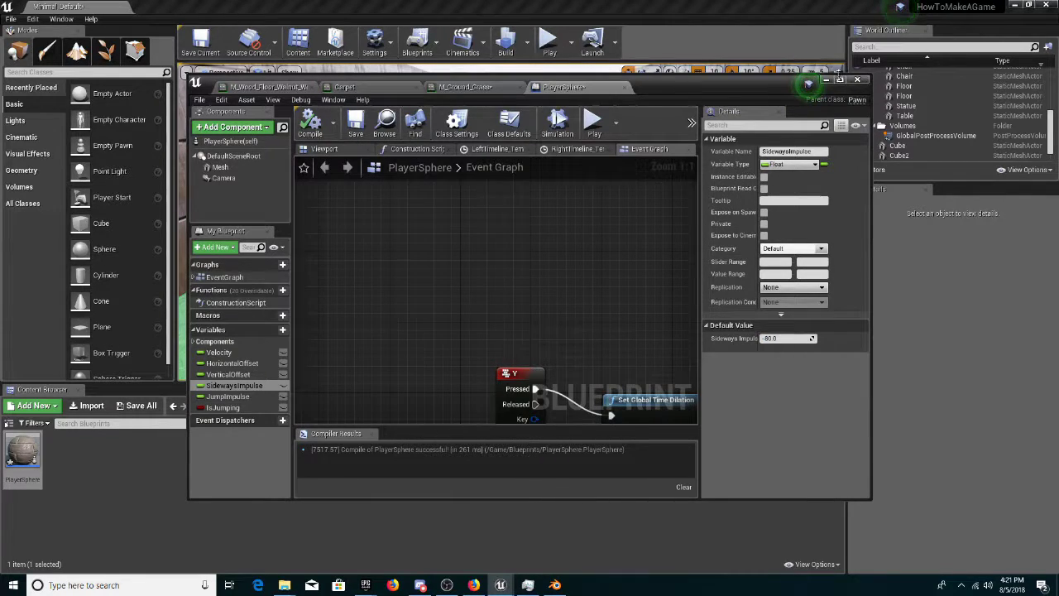
Playtest the ball's rolling speed and jump with the blueprint window minimized, then stop playing
left_click(826, 82)
left_click(548, 41)
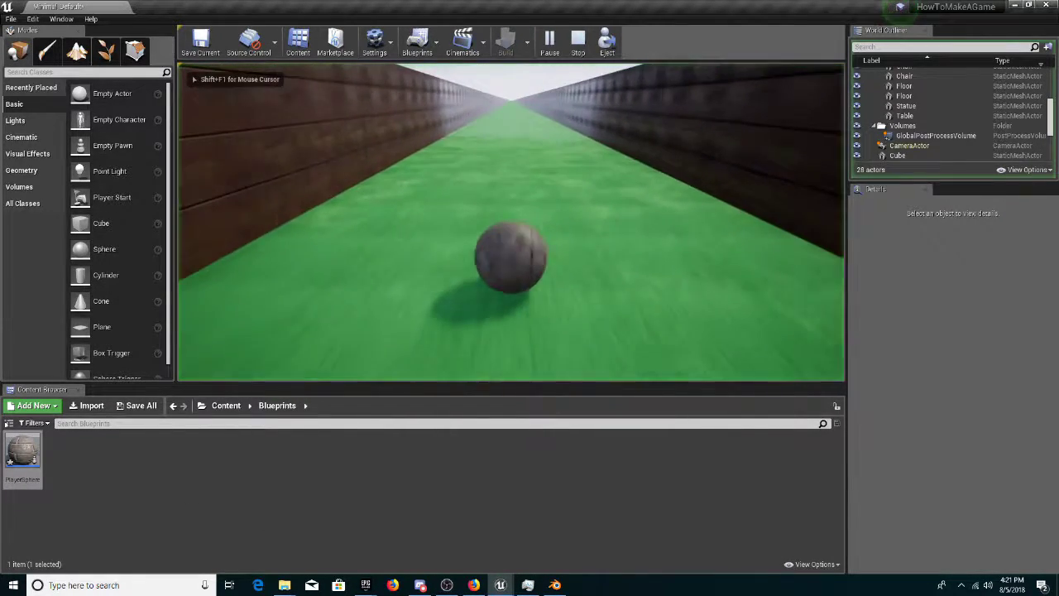
key("space")
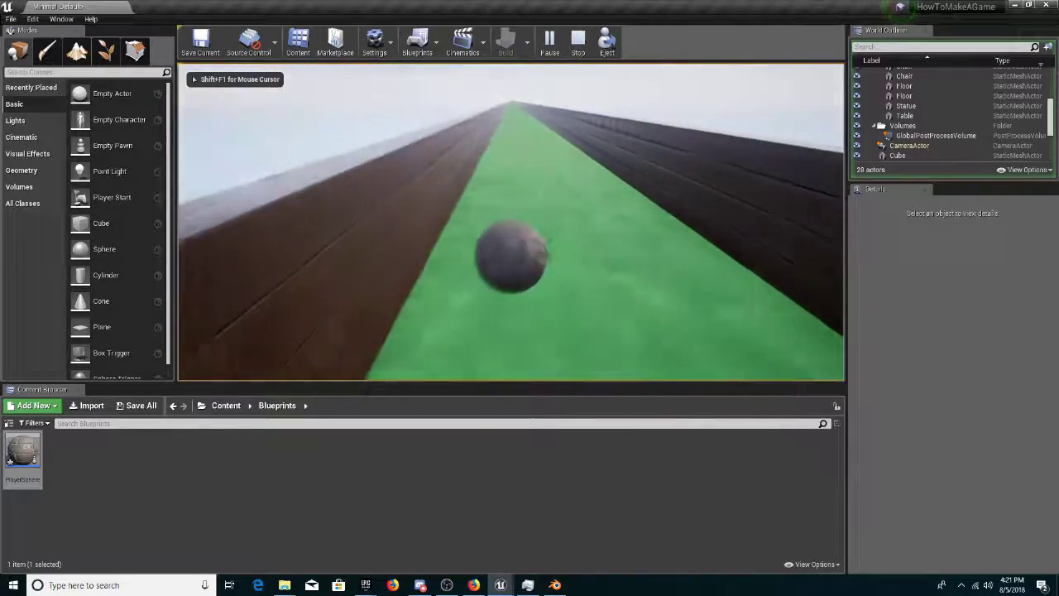
key("Escape")
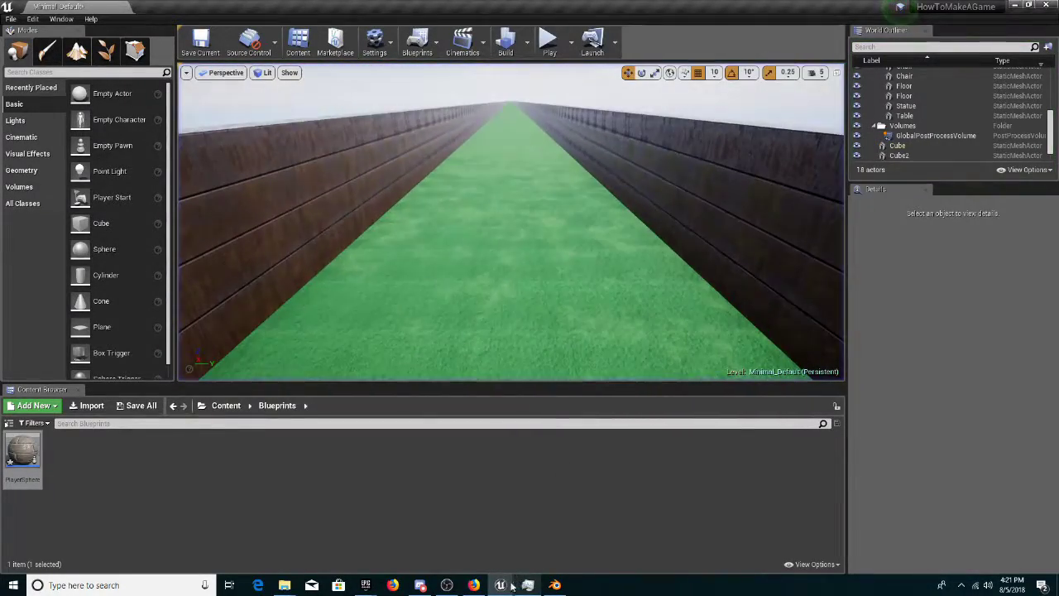
Set the Velocity variable's default value to 1400 in the PlayerSphere blueprint and put its window away
left_click(591, 546)
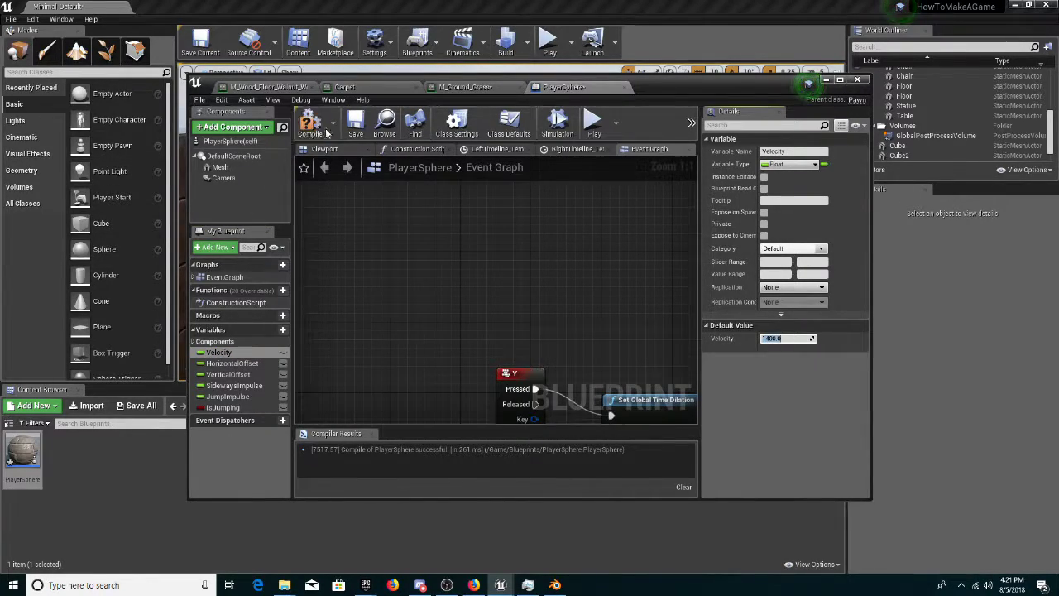
left_click(859, 80)
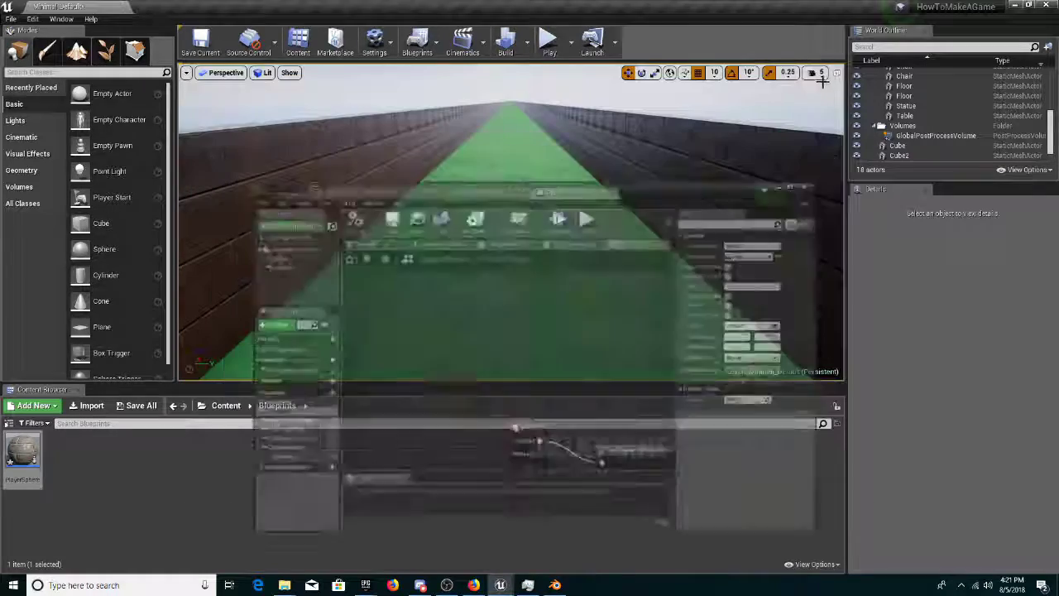
Playtest the level once more with repeated jumps down the carpeted floor, then stop playing
left_click(548, 39)
key("space")
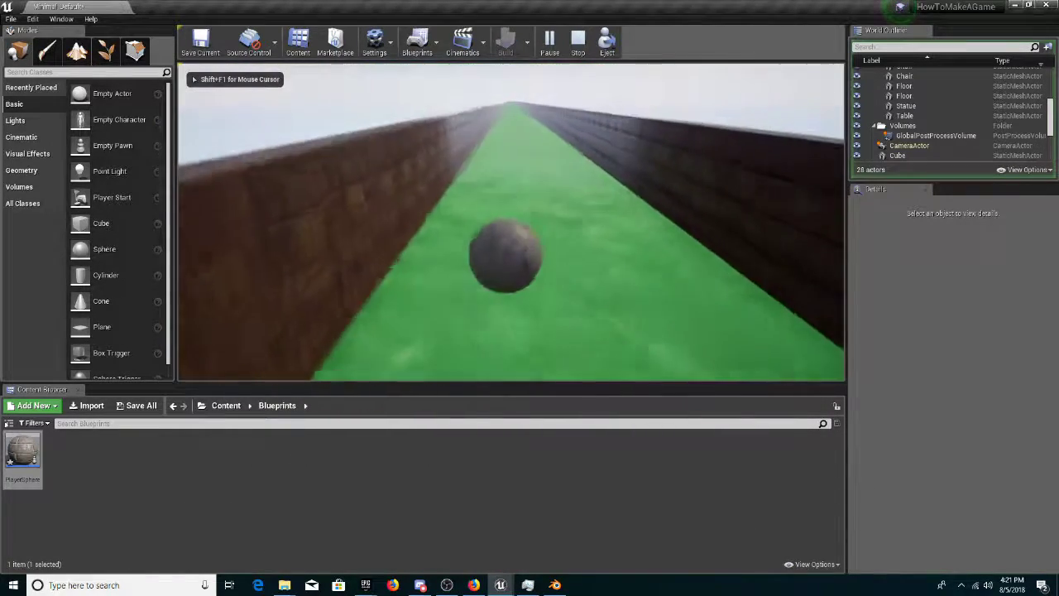
key("space")
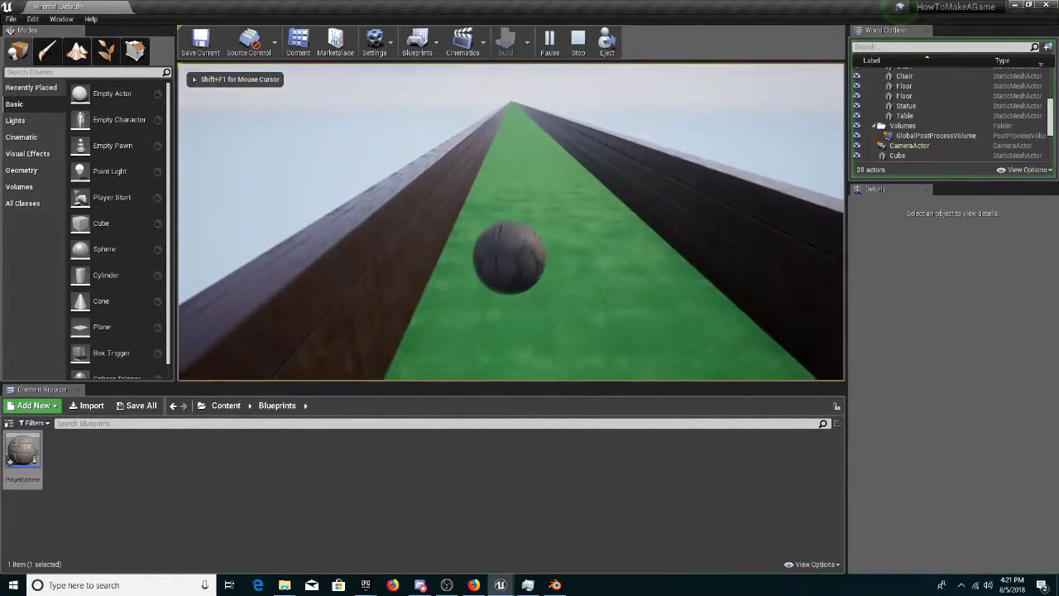
key("Escape")
Examine the end of the carpeted floor and its side walls from outside the track
scroll(577, 179, "down", 5)
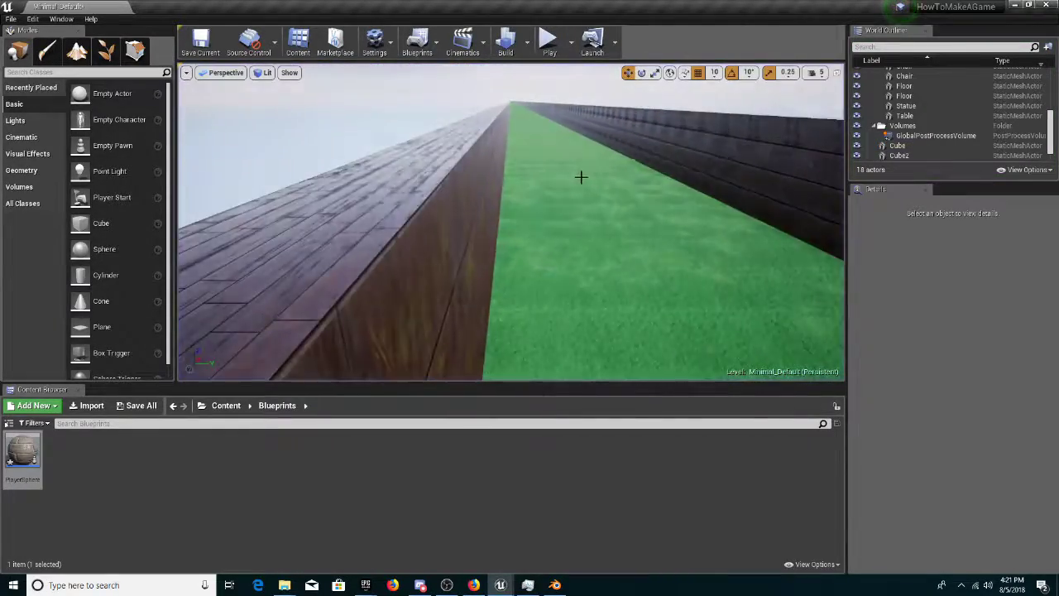
right_click_drag(582, 178, 836, 182)
key("w")
right_click_drag(609, 196, 567, 225)
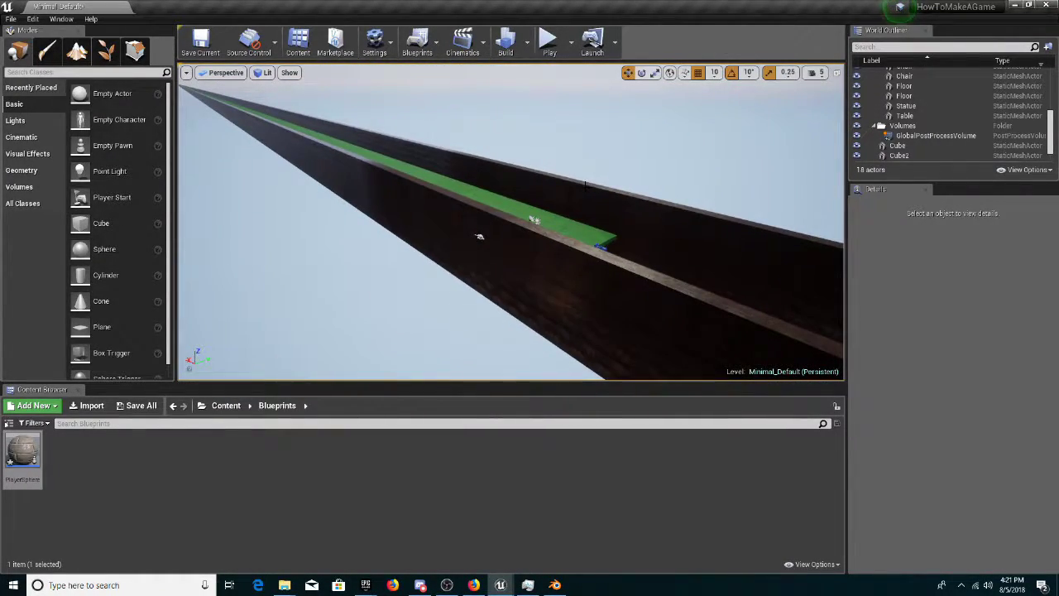
right_click_drag(584, 183, 572, 178)
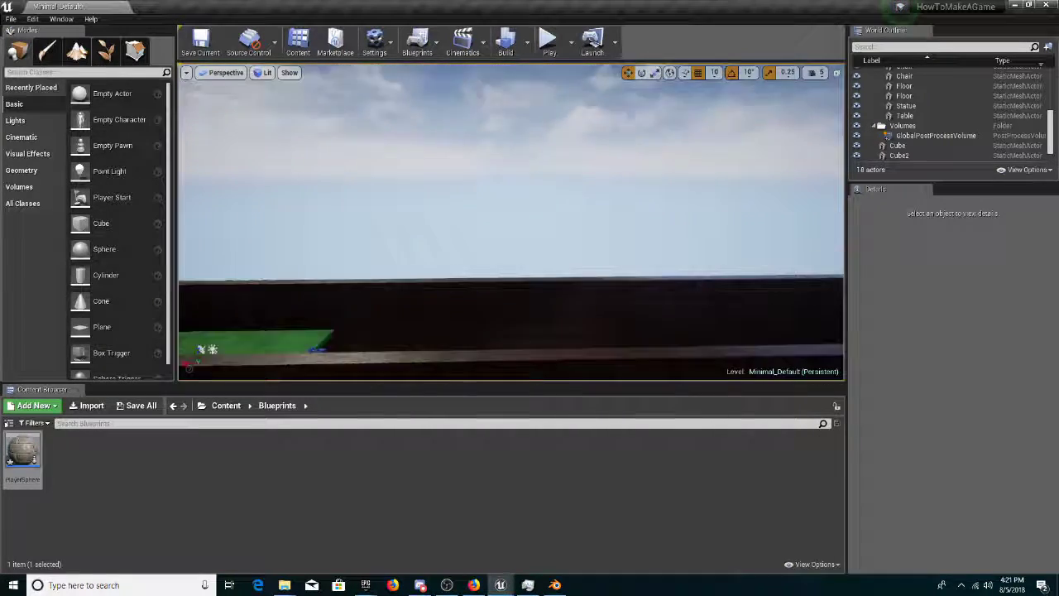